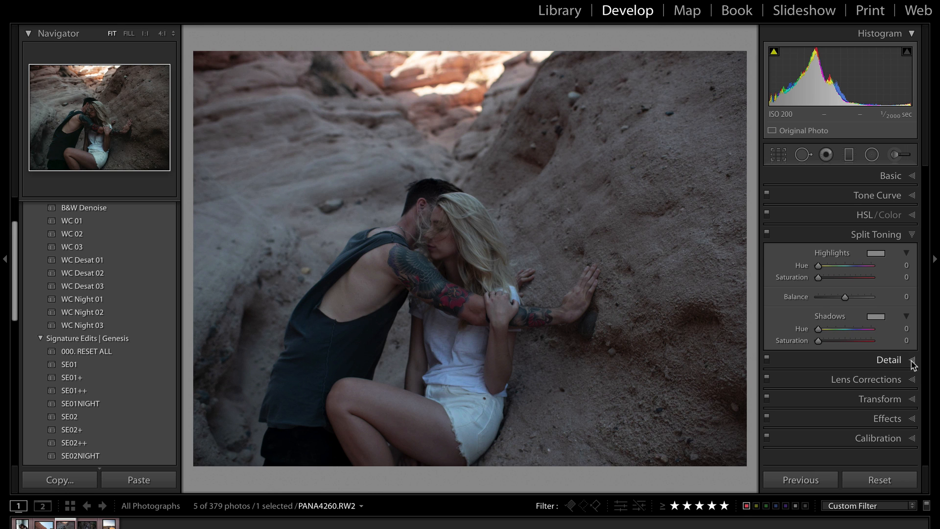
Expand the Detail panel for PANA4260.RW2 to reveal the sharpening and noise reduction sliders
{"action": "left_click", "coordinate": [912, 361]}
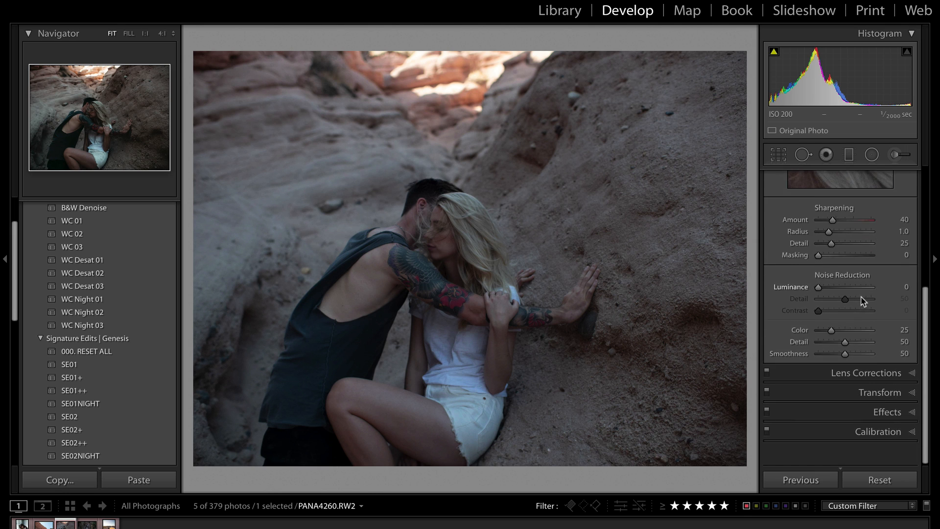
Collapse Tone Curve, expand Detail, raise sharpening Amount from 0 to 150, and zoom into the couple's heads
{"action": "scroll", "coordinate": [861, 294], "scroll_direction": "up", "scroll_amount": 5}
{"action": "left_click", "coordinate": [912, 195]}
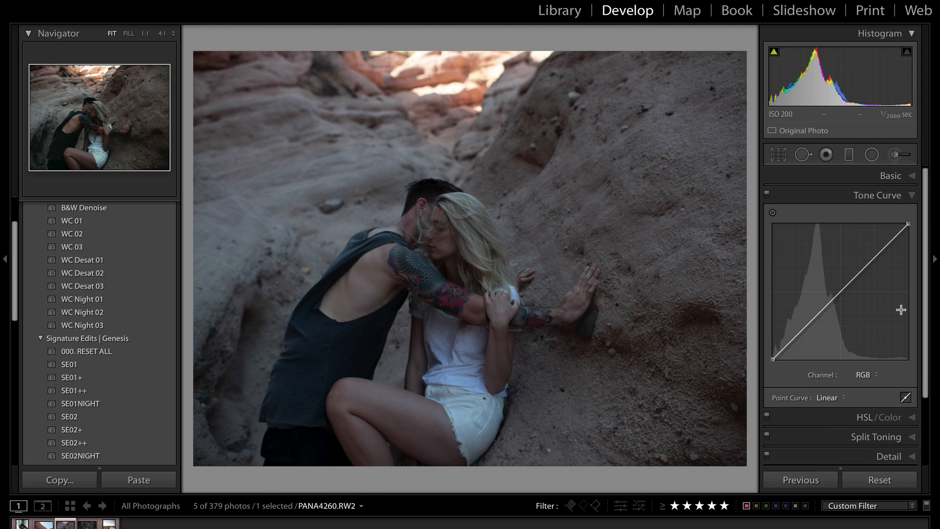
{"action": "left_click", "coordinate": [912, 199]}
{"action": "left_click", "coordinate": [911, 254]}
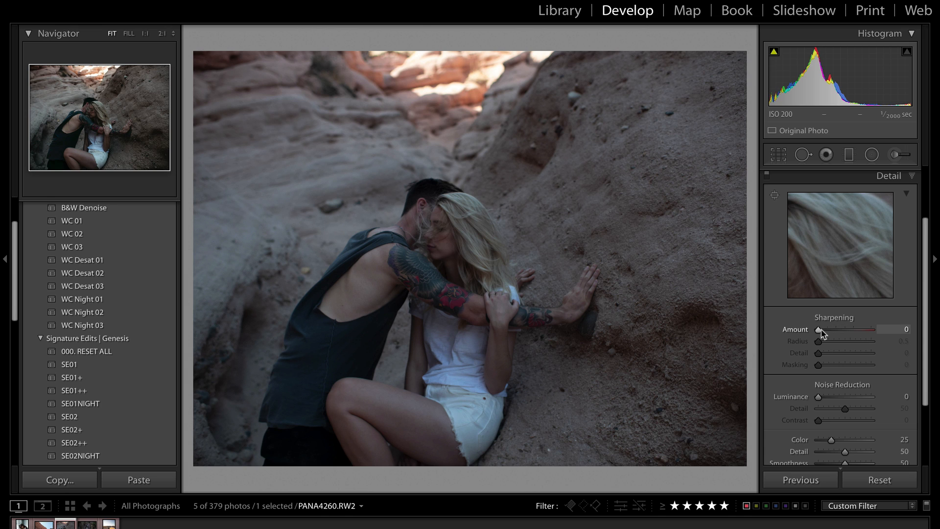
{"action": "left_click_drag", "start_coordinate": [821, 334], "coordinate": [887, 339]}
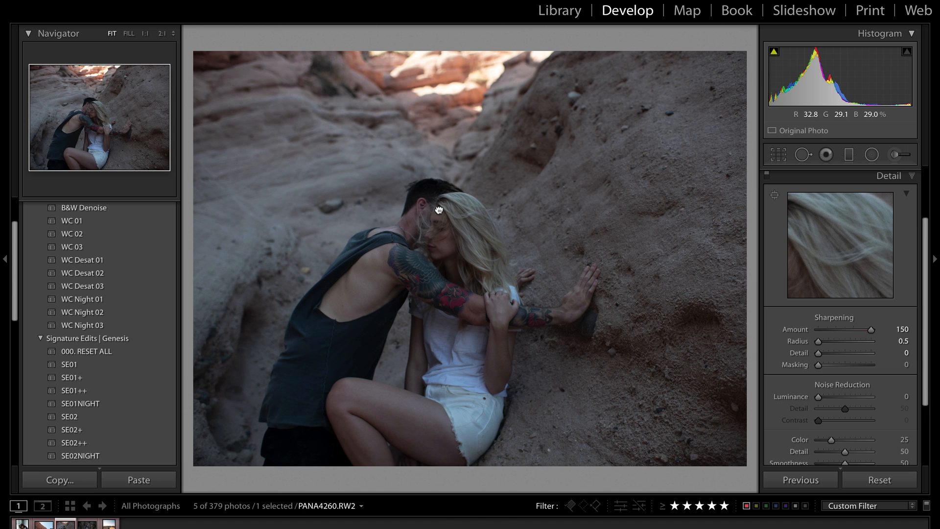
{"action": "left_click", "coordinate": [441, 192]}
Compare sharpening Amount 0 against 150 on the woman's face and hair at 2:1
{"action": "left_click_drag", "start_coordinate": [494, 230], "coordinate": [493, 255]}
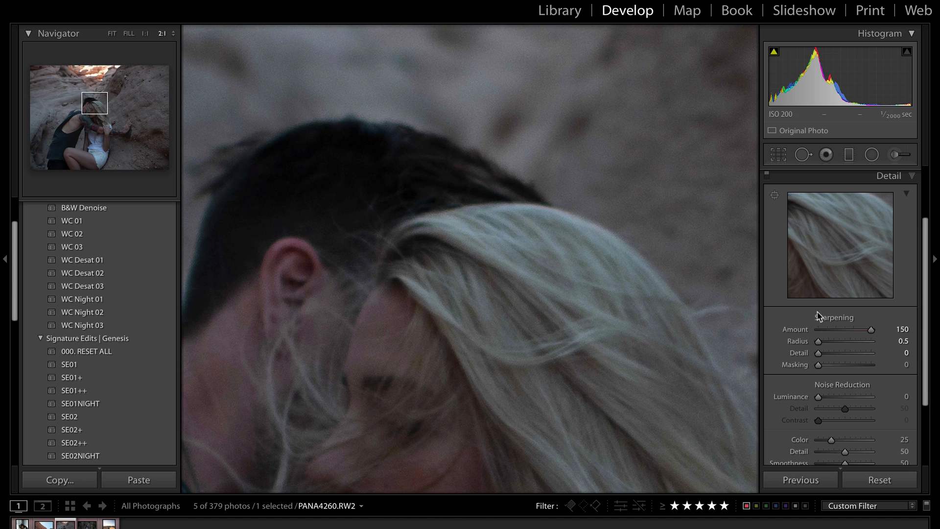
{"action": "mouse_move", "coordinate": [870, 329]}
{"action": "left_mouse_down"}
{"action": "mouse_move", "coordinate": [826, 335]}
{"action": "mouse_move", "coordinate": [882, 337]}
{"action": "mouse_move", "coordinate": [808, 335]}
{"action": "mouse_move", "coordinate": [885, 335]}
{"action": "left_mouse_up"}
{"action": "left_click_drag", "start_coordinate": [563, 360], "coordinate": [516, 247]}
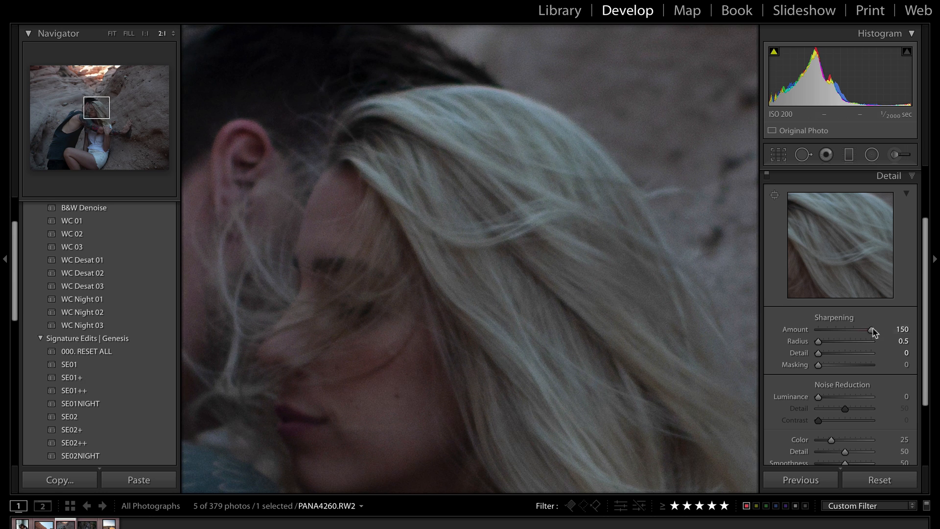
{"action": "left_click_drag", "start_coordinate": [870, 330], "coordinate": [725, 331]}
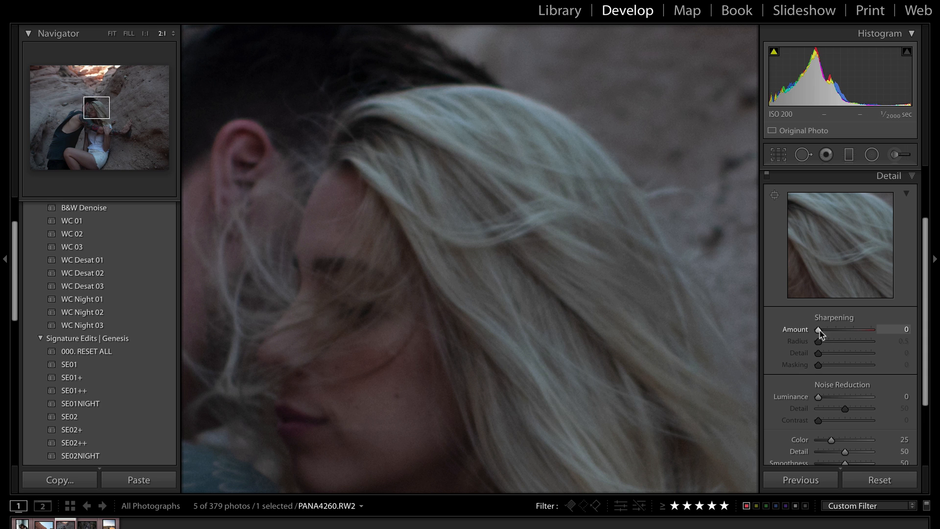
{"action": "left_click_drag", "start_coordinate": [819, 330], "coordinate": [903, 335]}
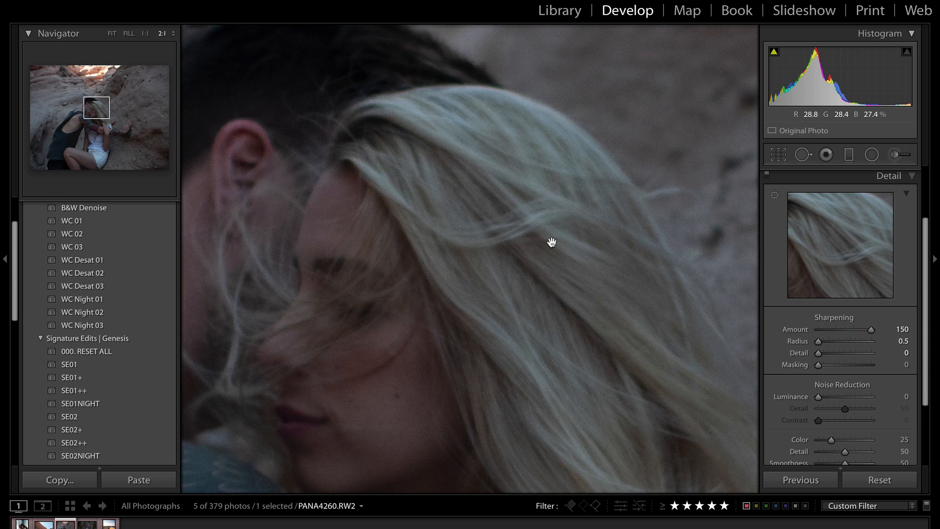
Magnify to 4:1 over the hair strands and compare Amount 0 against 150 again
{"action": "left_click", "coordinate": [174, 34]}
{"action": "left_click", "coordinate": [180, 55]}
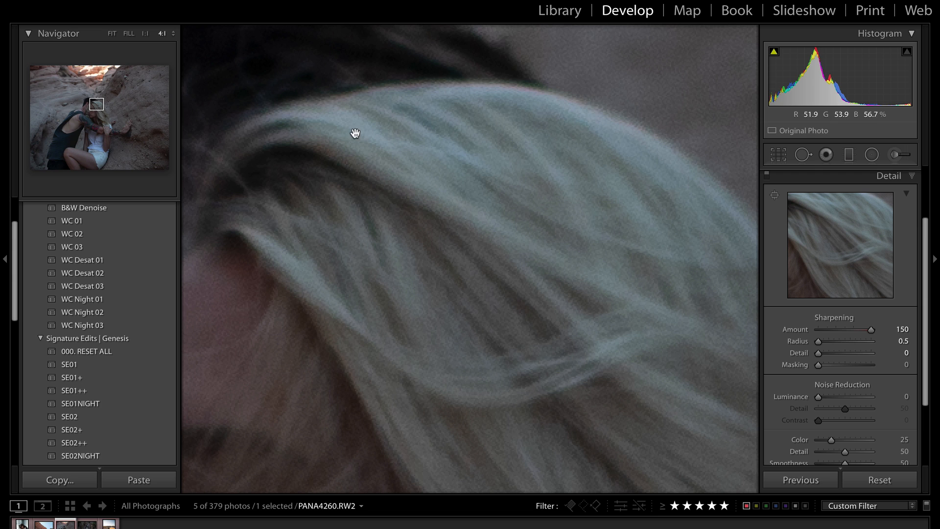
{"action": "left_click_drag", "start_coordinate": [607, 154], "coordinate": [413, 179]}
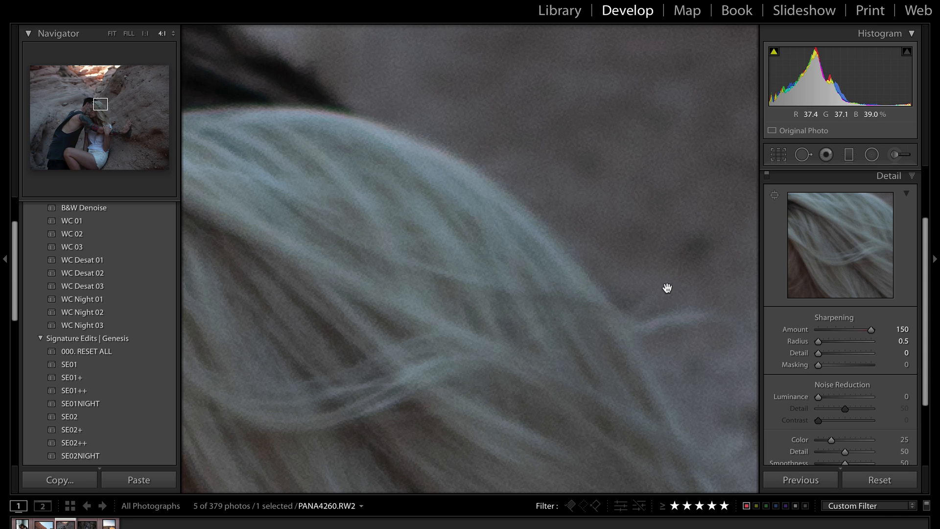
{"action": "left_click_drag", "start_coordinate": [871, 330], "coordinate": [682, 329]}
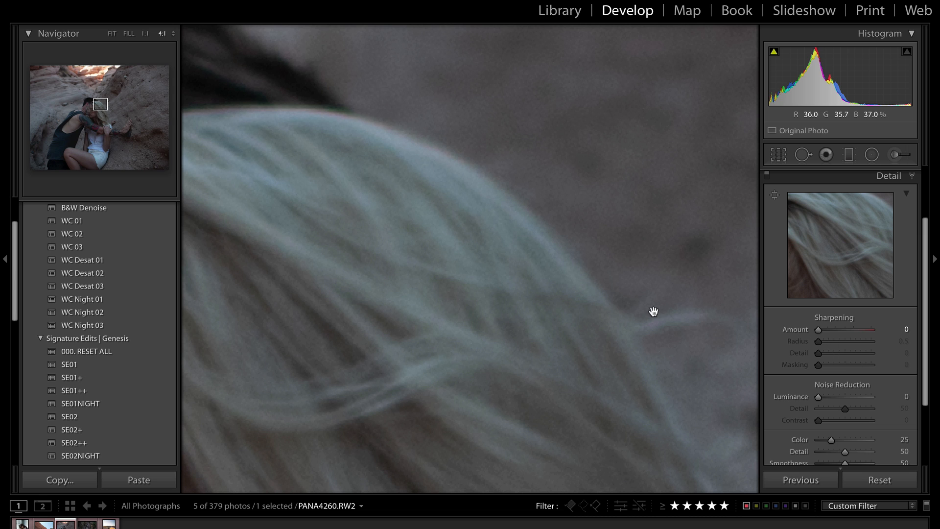
{"action": "left_click_drag", "start_coordinate": [819, 329], "coordinate": [874, 332]}
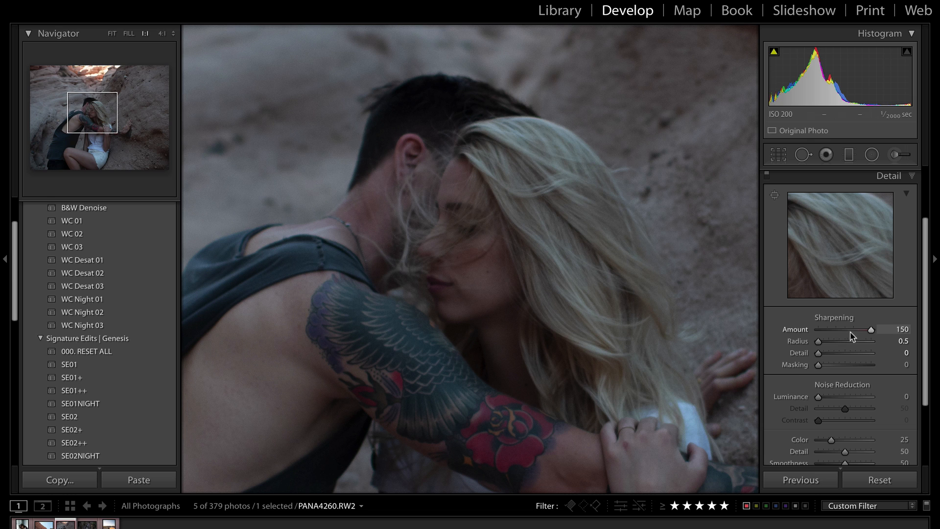
Toggle sharpening off and on, then magnify to 4:1 over the hair
{"action": "mouse_move", "coordinate": [867, 335]}
{"action": "left_mouse_down"}
{"action": "mouse_move", "coordinate": [814, 335]}
{"action": "mouse_move", "coordinate": [872, 333]}
{"action": "left_mouse_up"}
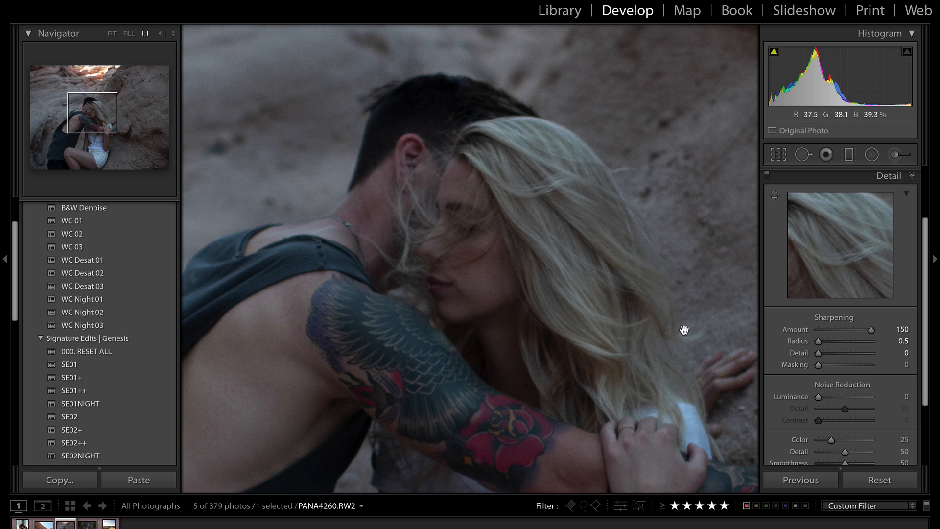
{"action": "scroll", "coordinate": [822, 313], "scroll_direction": "down", "scroll_amount": 2}
{"action": "left_click_drag", "start_coordinate": [818, 309], "coordinate": [821, 310]}
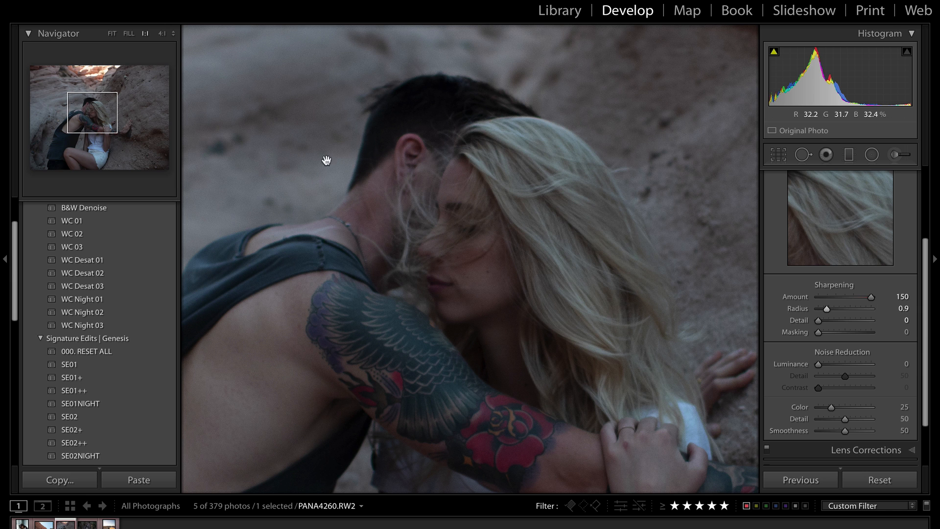
{"action": "left_click", "coordinate": [162, 33]}
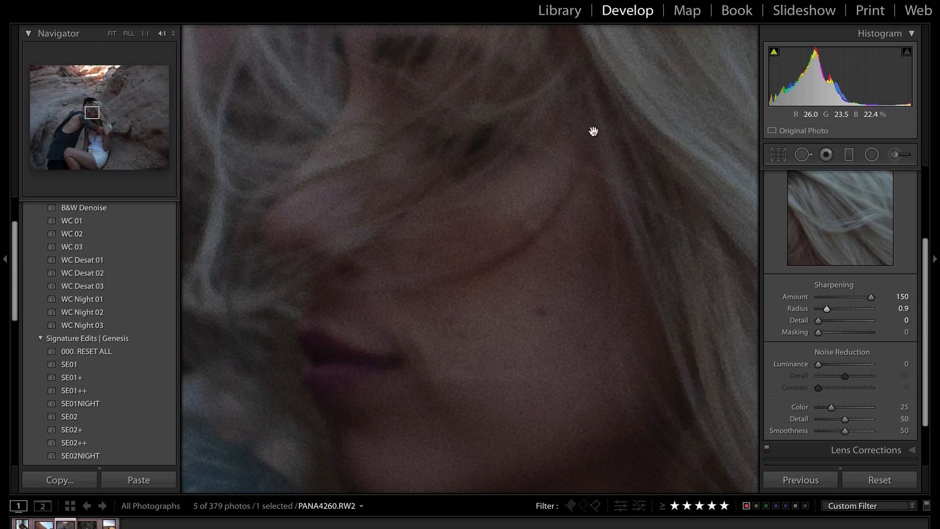
{"action": "left_click_drag", "start_coordinate": [594, 133], "coordinate": [359, 487]}
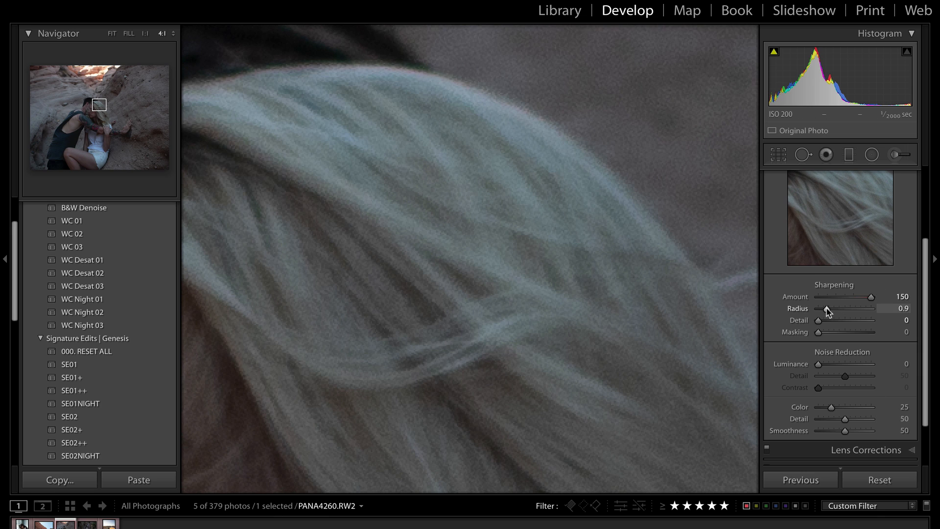
Compare sharpening Radius between 0.5 and 3.0 on the man's dark hair
{"action": "mouse_move", "coordinate": [827, 309]}
{"action": "left_mouse_down"}
{"action": "mouse_move", "coordinate": [871, 309]}
{"action": "mouse_move", "coordinate": [774, 315]}
{"action": "mouse_move", "coordinate": [831, 315]}
{"action": "left_mouse_up"}
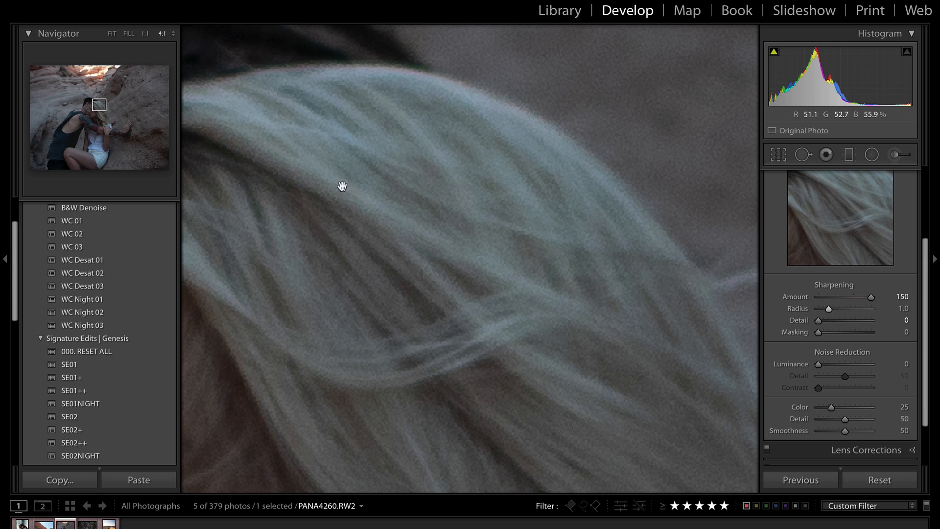
{"action": "left_click_drag", "start_coordinate": [343, 185], "coordinate": [514, 383]}
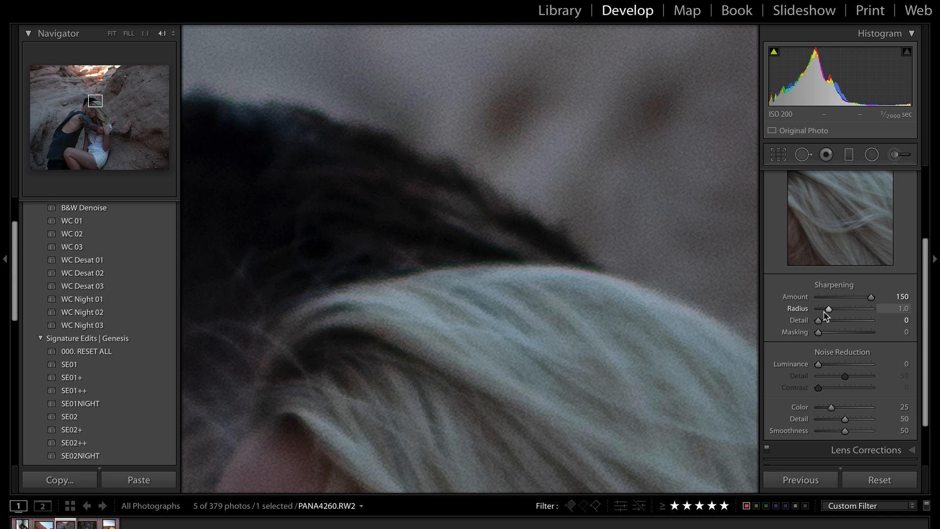
{"action": "left_click_drag", "start_coordinate": [829, 313], "coordinate": [907, 316]}
{"action": "left_click_drag", "start_coordinate": [805, 309], "coordinate": [697, 310]}
{"action": "left_click_drag", "start_coordinate": [825, 317], "coordinate": [890, 317]}
{"action": "left_click_drag", "start_coordinate": [472, 336], "coordinate": [705, 337]}
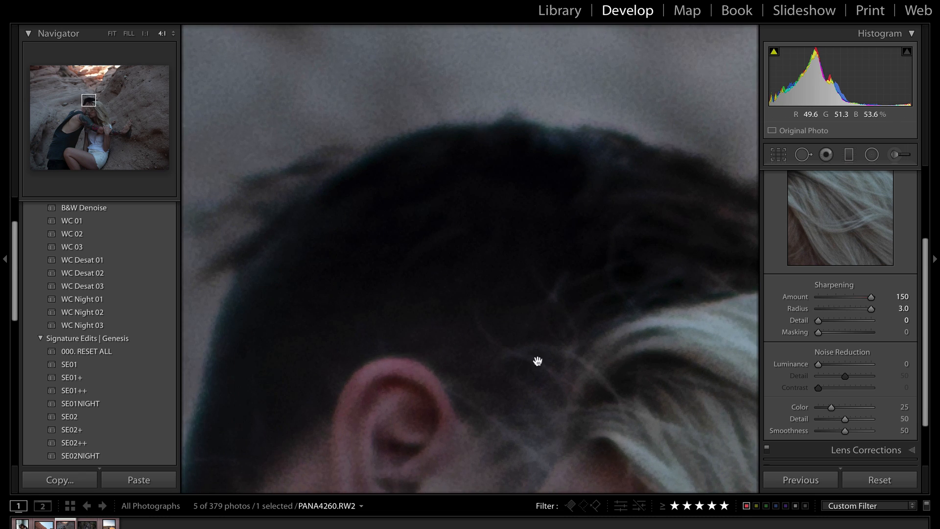
{"action": "left_click_drag", "start_coordinate": [537, 361], "coordinate": [384, 103]}
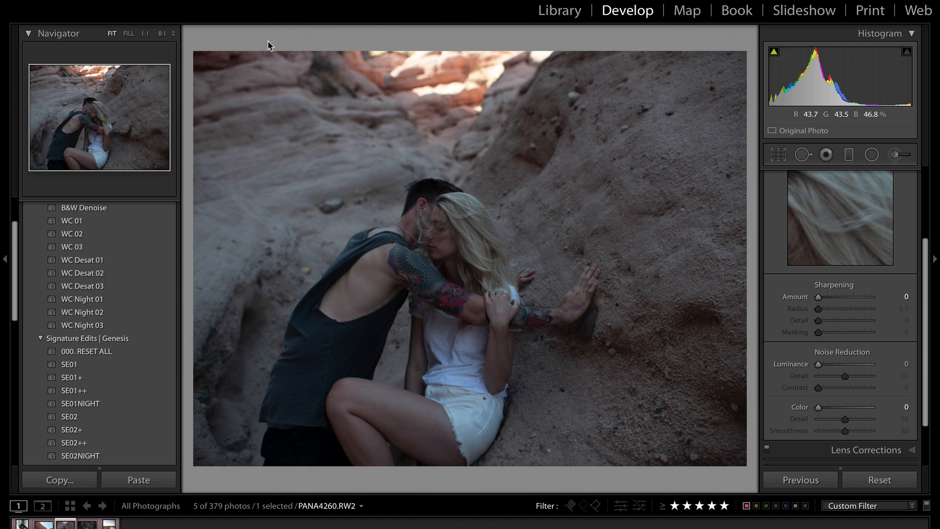
{"action": "left_click", "coordinate": [162, 34]}
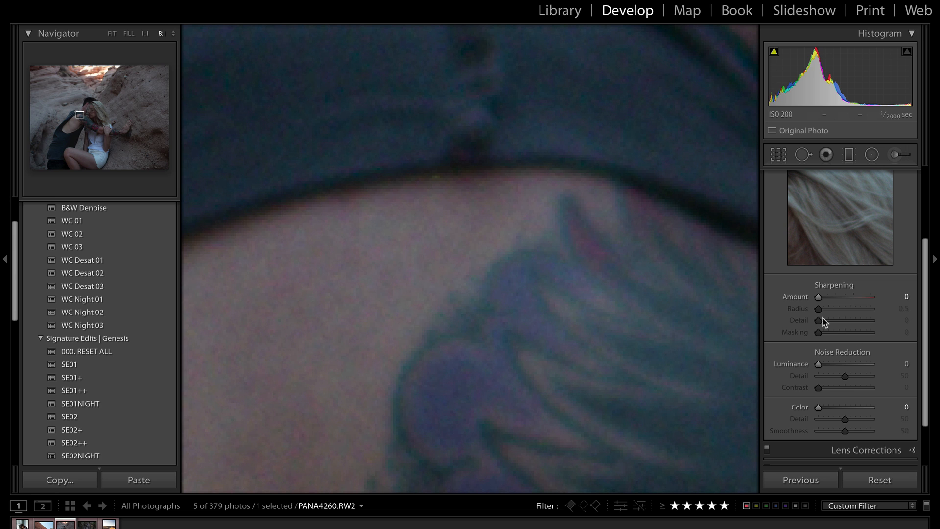
Set sharpening Amount to 150 and try Radius at 2.0, 2.4 and 3.0 on the tattoo
{"action": "left_click_drag", "start_coordinate": [817, 302], "coordinate": [882, 300]}
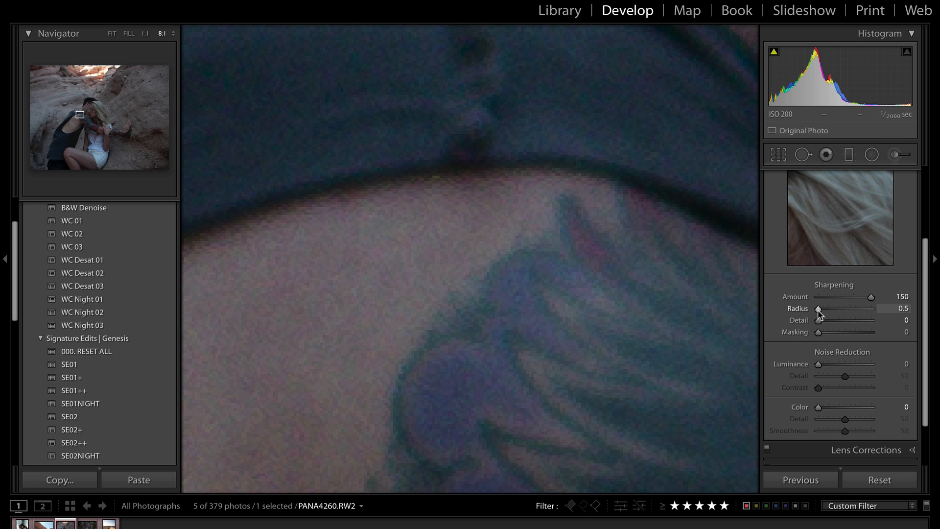
{"action": "left_click_drag", "start_coordinate": [821, 310], "coordinate": [881, 312]}
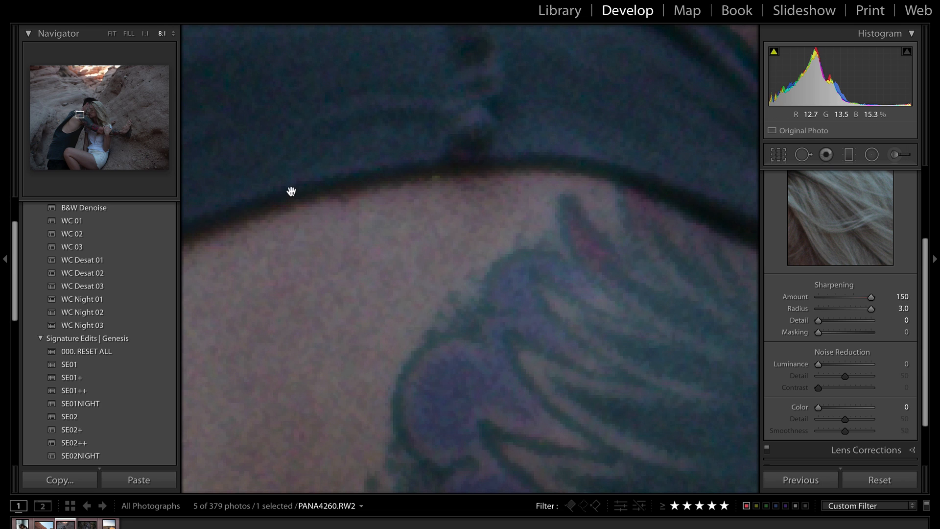
{"action": "left_click_drag", "start_coordinate": [875, 309], "coordinate": [808, 314]}
{"action": "left_click_drag", "start_coordinate": [818, 308], "coordinate": [917, 312]}
{"action": "left_click_drag", "start_coordinate": [504, 342], "coordinate": [431, 249]}
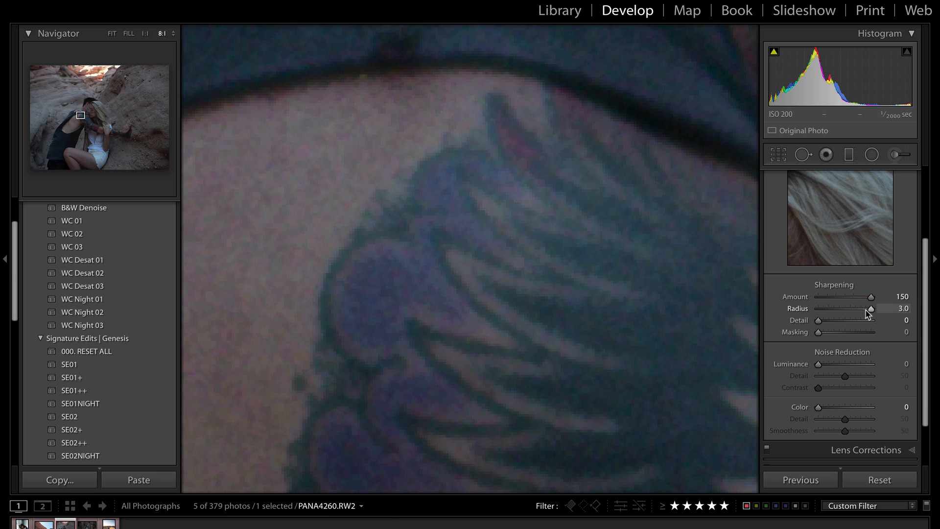
Compare Radius 0.5 with 3.0, toggle the Detail panel off and on, and view the whole photo
{"action": "left_click_drag", "start_coordinate": [862, 314], "coordinate": [882, 312]}
{"action": "scroll", "coordinate": [814, 268], "scroll_direction": "up", "scroll_amount": 2}
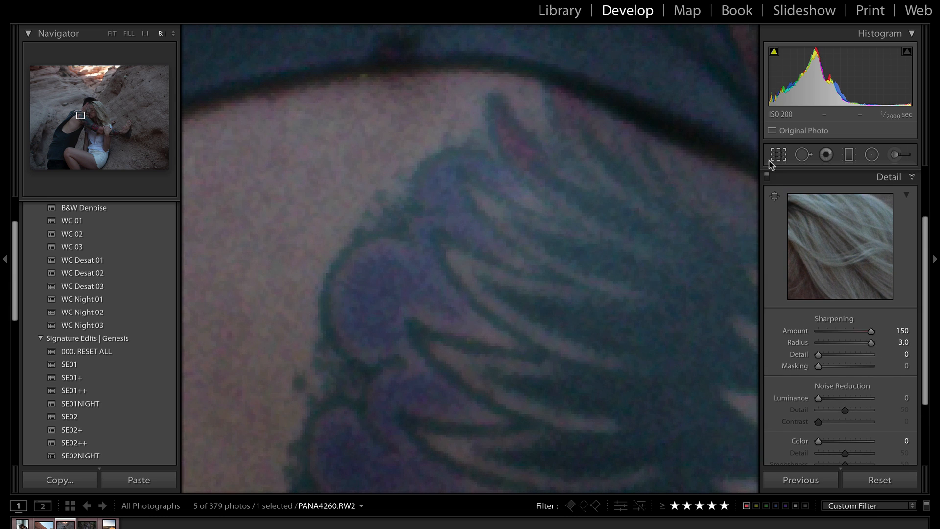
{"action": "left_click", "coordinate": [766, 177]}
{"action": "left_click", "coordinate": [766, 178]}
{"action": "left_click_drag", "start_coordinate": [871, 343], "coordinate": [927, 354]}
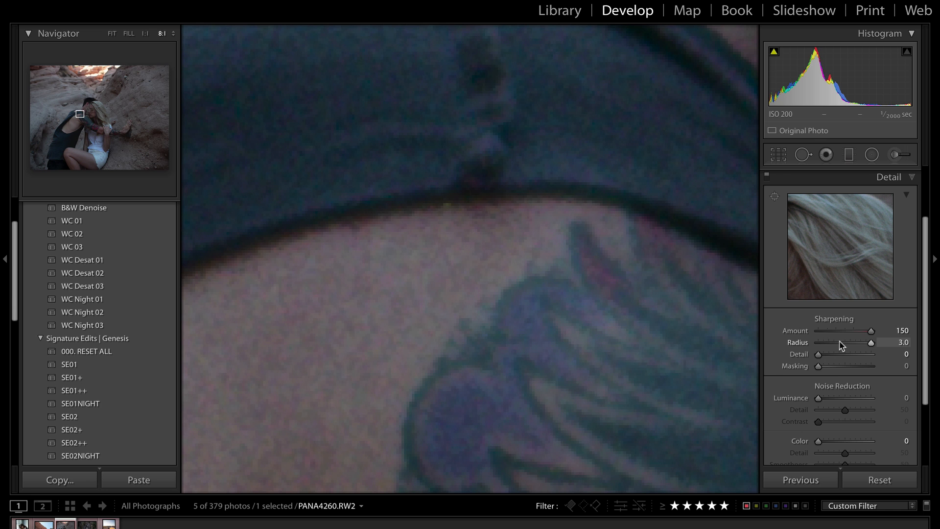
{"action": "left_click", "coordinate": [482, 314]}
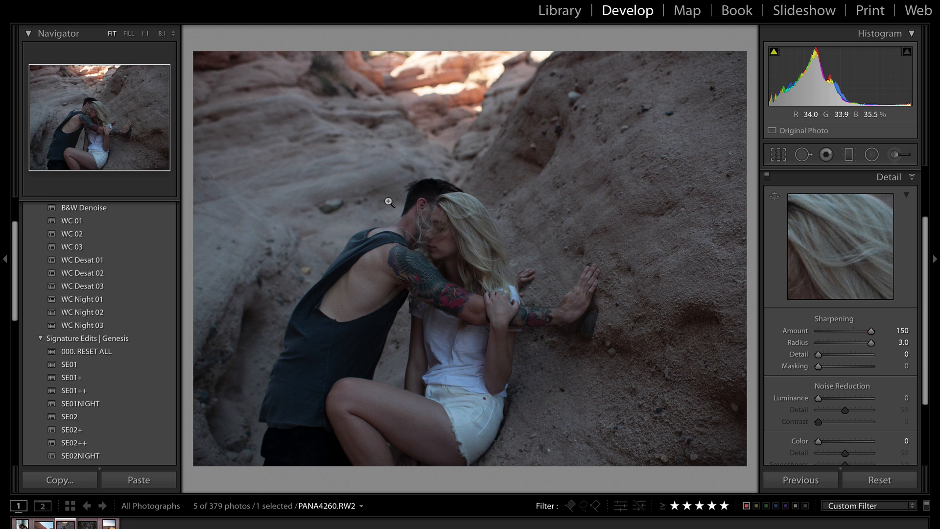
Try Radius around 1.3–1.9, then restore defaults: Amount 40, Radius 1.0, Detail 25, Color 25
{"action": "left_click", "coordinate": [834, 342]}
{"action": "left_click_drag", "start_coordinate": [833, 347], "coordinate": [878, 348]}
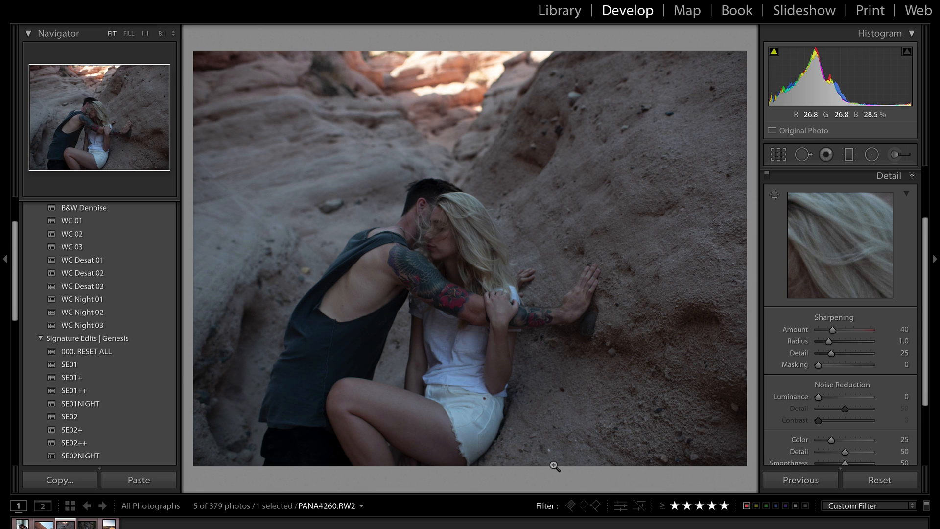
{"action": "scroll", "coordinate": [843, 306], "scroll_direction": "up", "scroll_amount": 3}
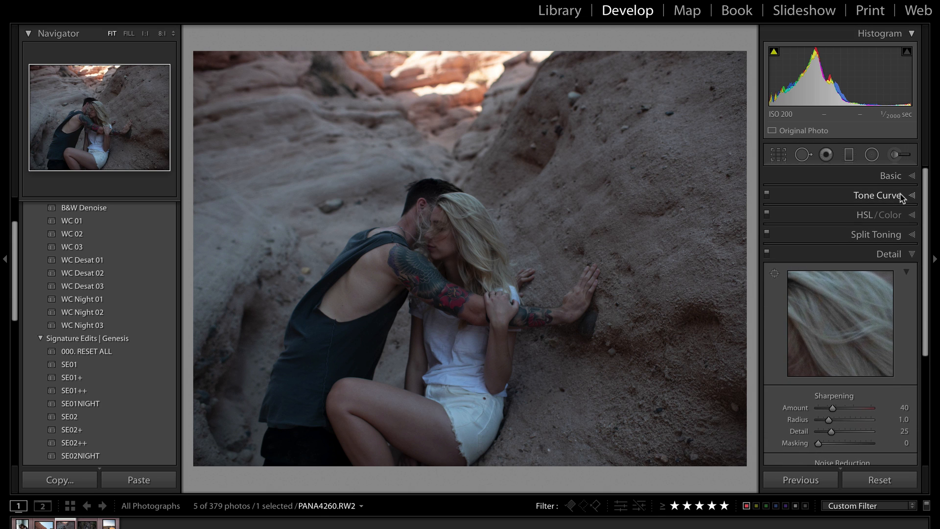
Push temperature and tint to red extremes, then reset the photo to default settings
{"action": "left_click", "coordinate": [898, 176]}
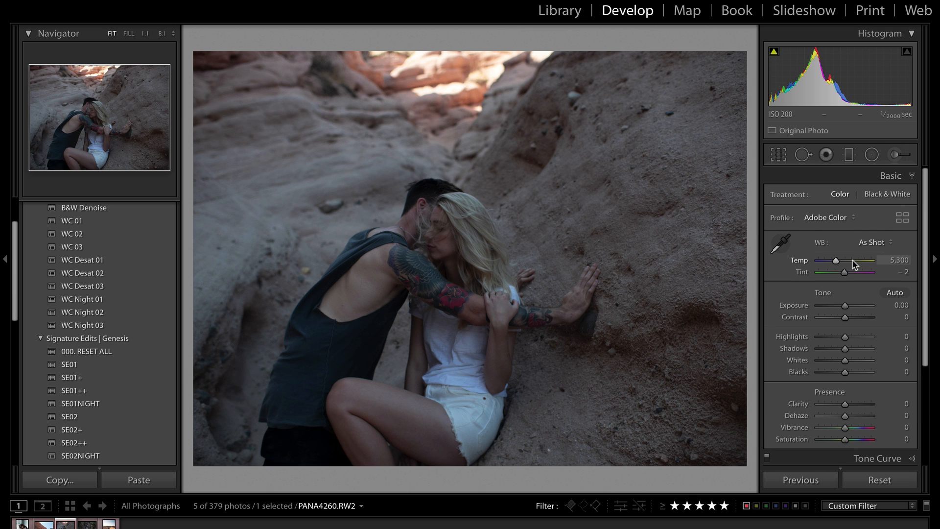
{"action": "left_click", "coordinate": [852, 261]}
{"action": "left_click_drag", "start_coordinate": [852, 261], "coordinate": [903, 273]}
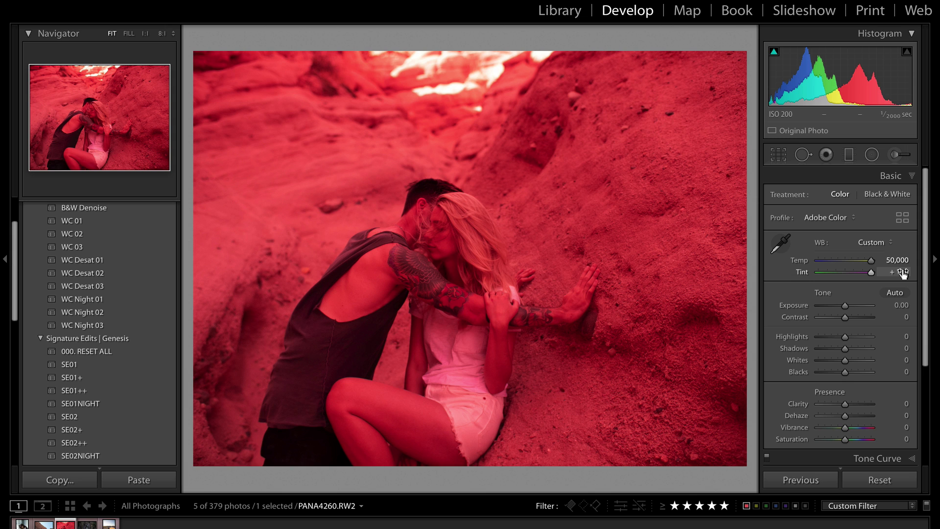
{"action": "left_click", "coordinate": [878, 482]}
Expand the Detail panel so Sharpening and Noise Reduction are visible
{"action": "scroll", "coordinate": [822, 416], "scroll_direction": "down", "scroll_amount": 5}
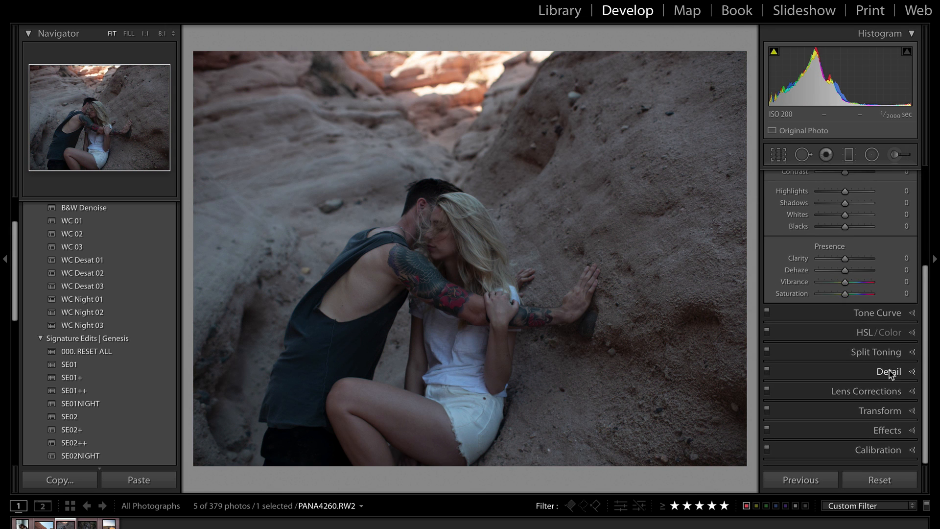
{"action": "left_click", "coordinate": [889, 372]}
{"action": "scroll", "coordinate": [890, 362], "scroll_direction": "down", "scroll_amount": 5}
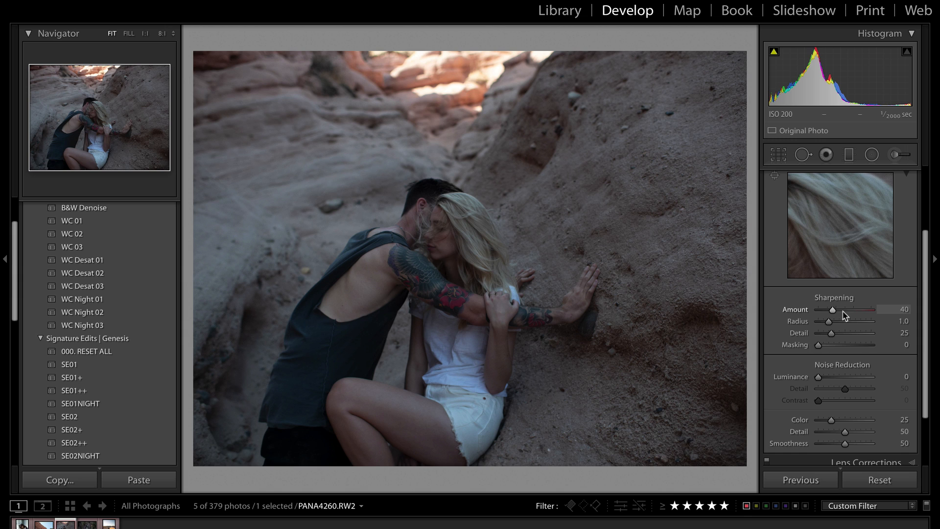
Set sharpening Amount to 150 and Radius to 2.3, then raise Detail at 1:1 zoom
{"action": "left_click_drag", "start_coordinate": [833, 313], "coordinate": [922, 313]}
{"action": "left_click_drag", "start_coordinate": [843, 323], "coordinate": [819, 338]}
{"action": "left_click", "coordinate": [426, 216]}
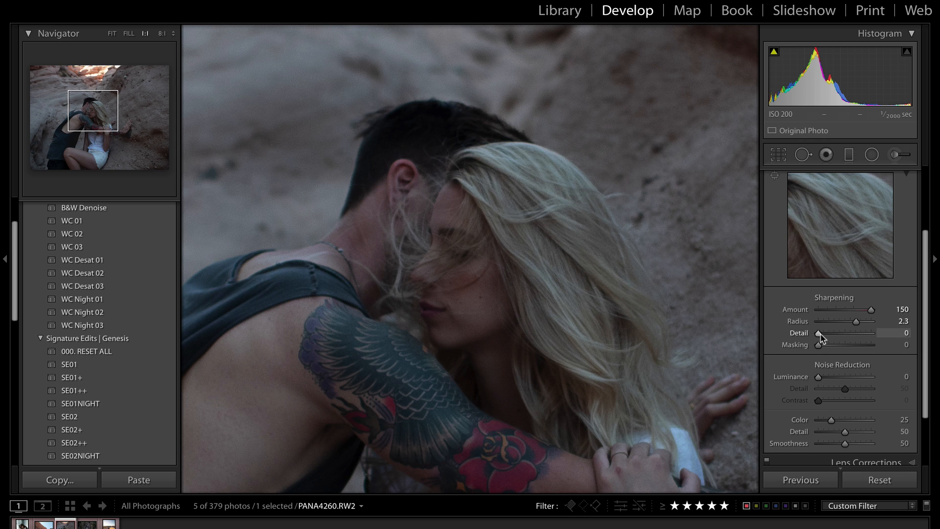
{"action": "left_click_drag", "start_coordinate": [822, 338], "coordinate": [876, 339]}
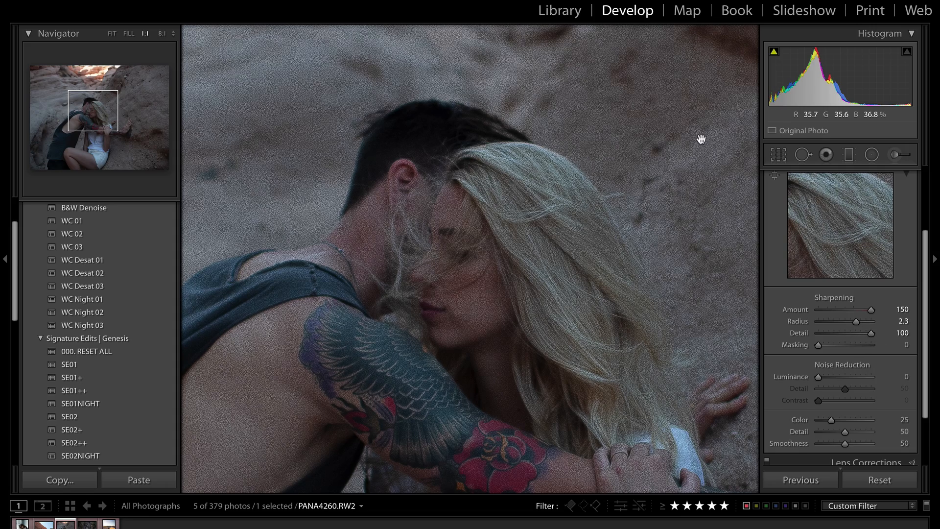
{"action": "left_click_drag", "start_coordinate": [700, 141], "coordinate": [631, 331]}
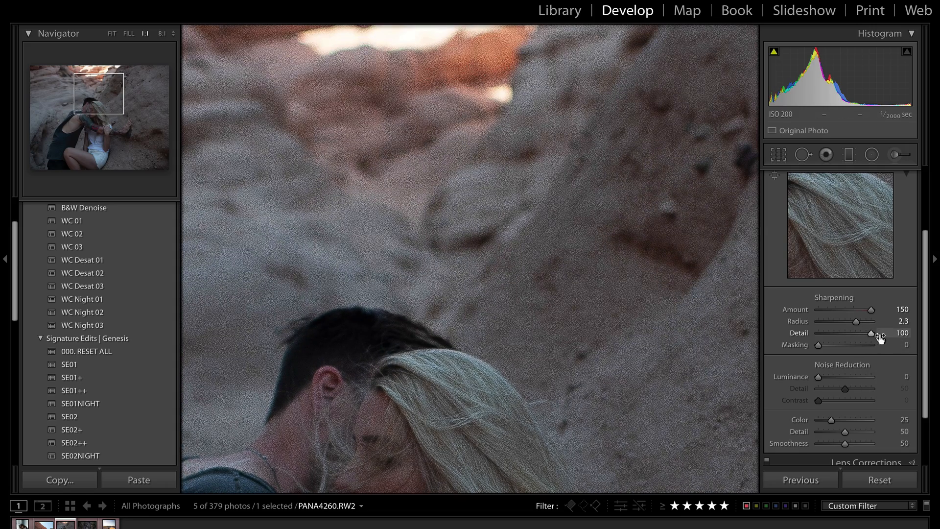
Experiment with Detail from 0 upward, settling on Radius 2.9 and Detail 57
{"action": "left_click_drag", "start_coordinate": [870, 336], "coordinate": [795, 331]}
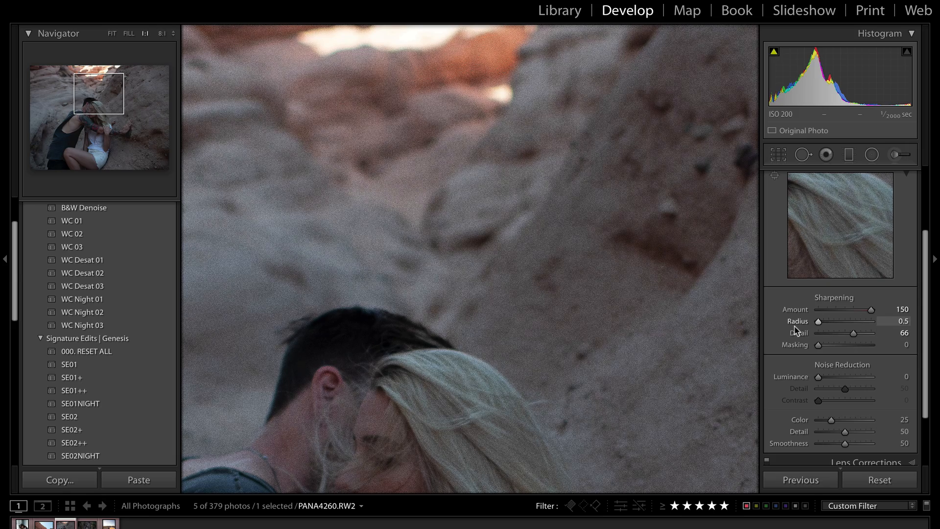
{"action": "left_click_drag", "start_coordinate": [451, 418], "coordinate": [569, 212]}
{"action": "mouse_move", "coordinate": [854, 333]}
{"action": "left_mouse_down"}
{"action": "mouse_move", "coordinate": [801, 334]}
{"action": "mouse_move", "coordinate": [871, 333]}
{"action": "left_mouse_up"}
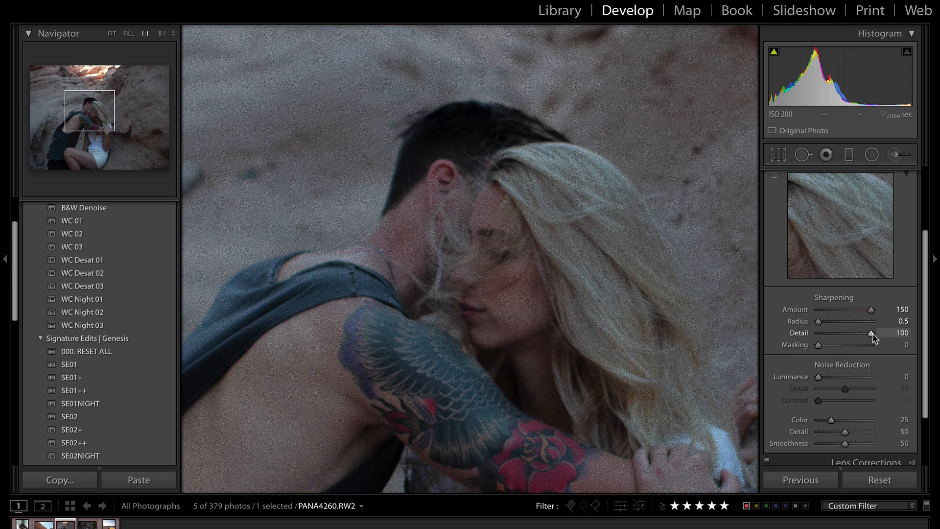
{"action": "left_click_drag", "start_coordinate": [871, 335], "coordinate": [788, 323]}
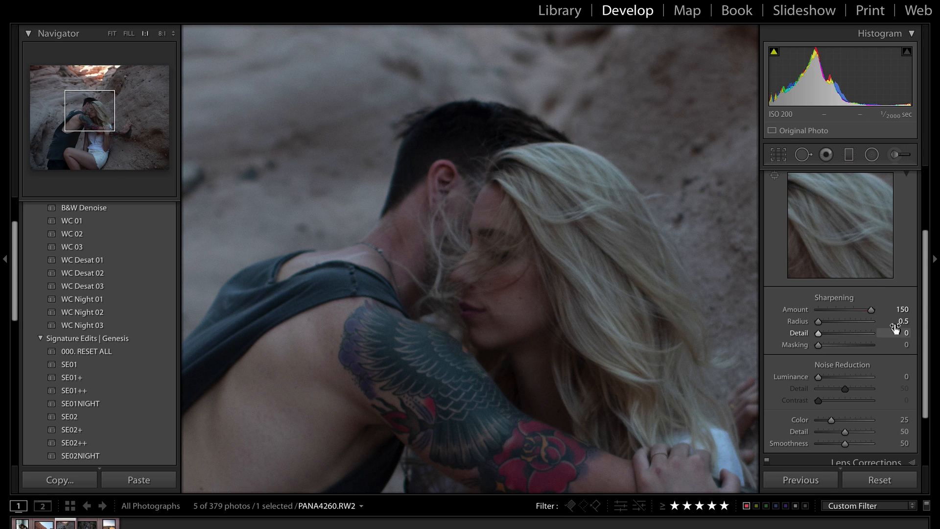
{"action": "left_click_drag", "start_coordinate": [820, 338], "coordinate": [794, 323]}
{"action": "mouse_move", "coordinate": [852, 333]}
{"action": "left_mouse_down"}
{"action": "mouse_move", "coordinate": [818, 337]}
{"action": "mouse_move", "coordinate": [872, 338]}
{"action": "mouse_move", "coordinate": [854, 339]}
{"action": "left_mouse_up"}
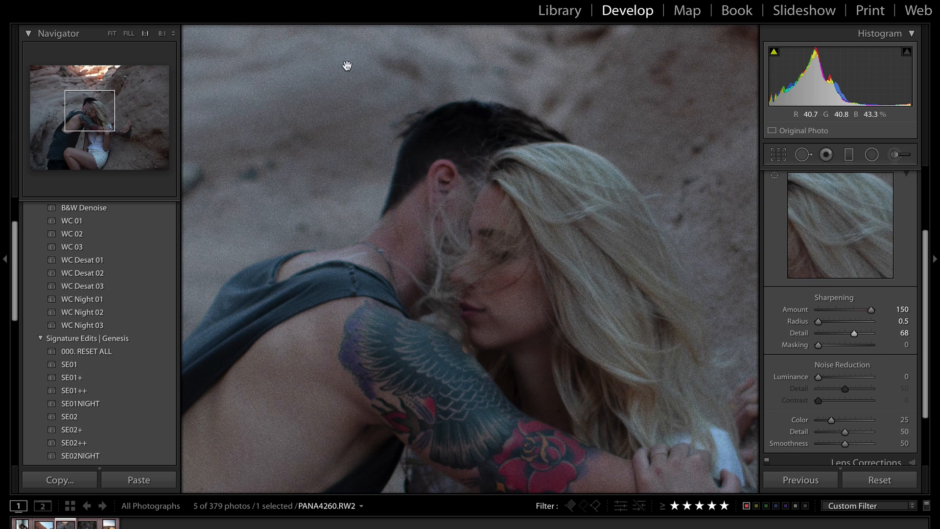
{"action": "left_click_drag", "start_coordinate": [853, 332], "coordinate": [886, 330]}
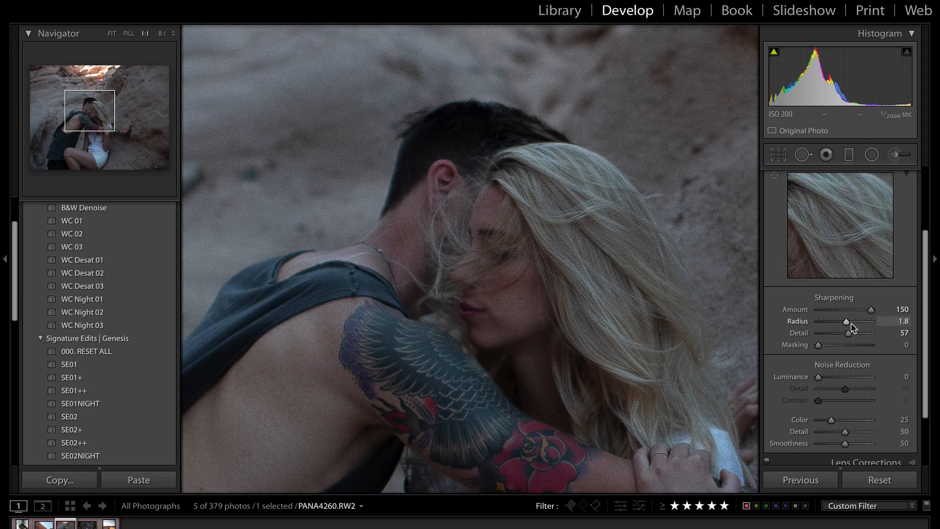
{"action": "left_click", "coordinate": [869, 322]}
Magnify the rock above the couple to 8:1 to inspect sharpening noise
{"action": "left_click", "coordinate": [536, 281]}
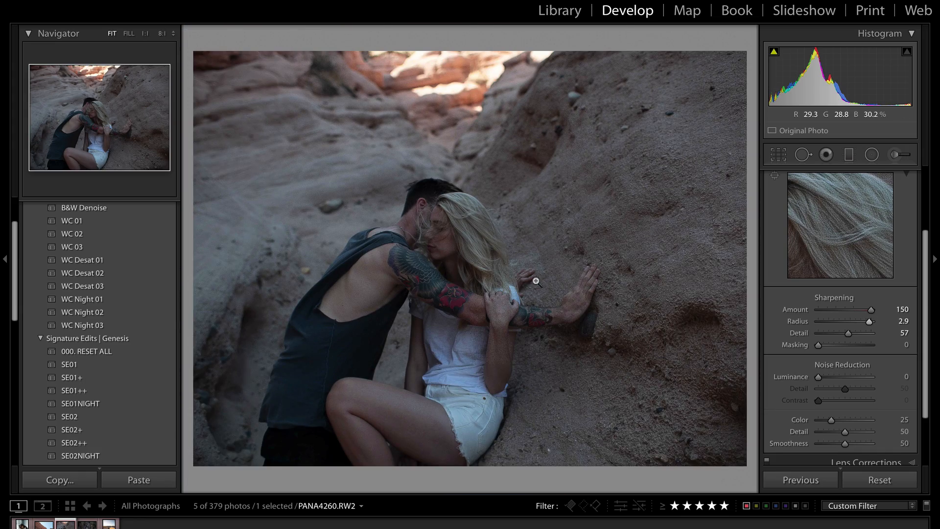
{"action": "scroll", "coordinate": [803, 260], "scroll_direction": "up", "scroll_amount": 2}
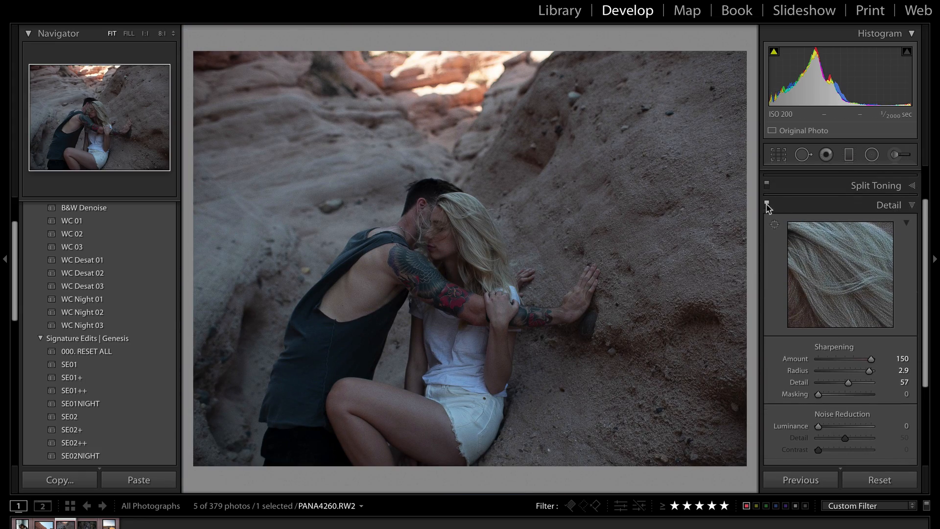
{"action": "left_click", "coordinate": [474, 242]}
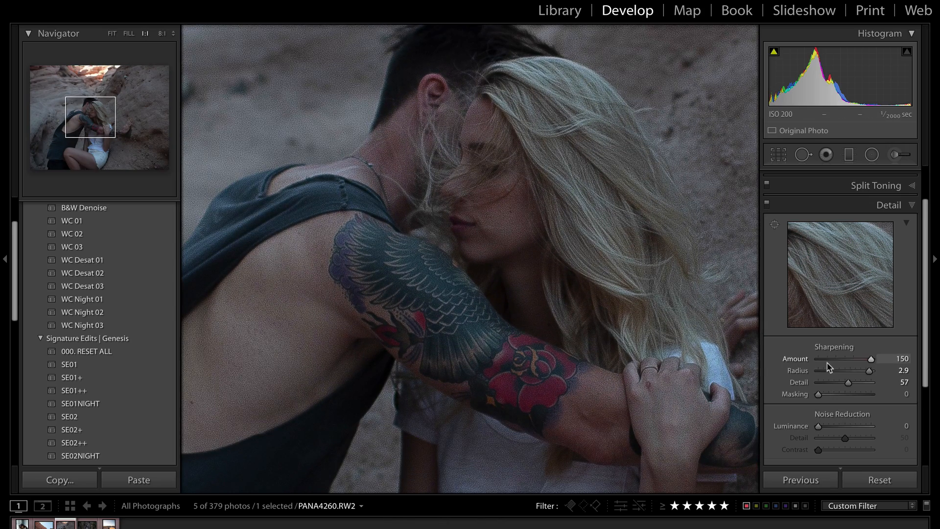
{"action": "left_click_drag", "start_coordinate": [480, 237], "coordinate": [531, 380]}
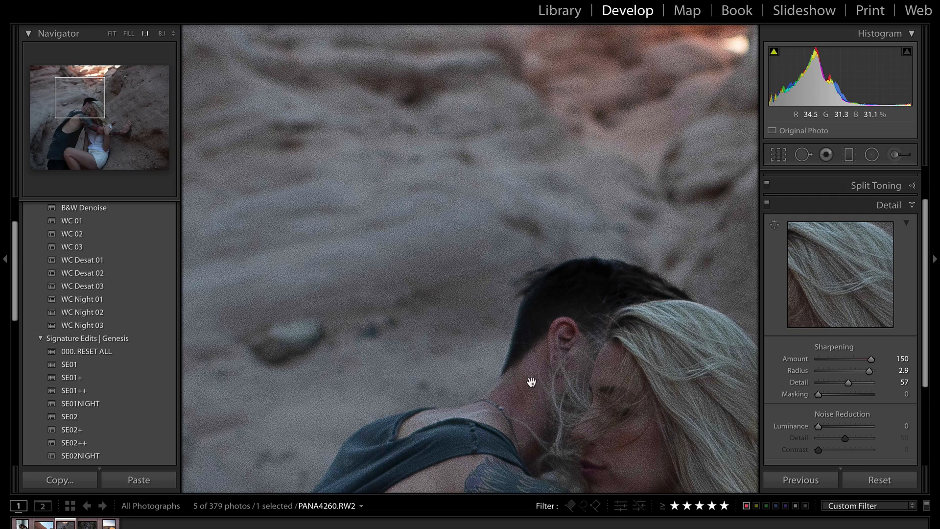
{"action": "left_click", "coordinate": [162, 34]}
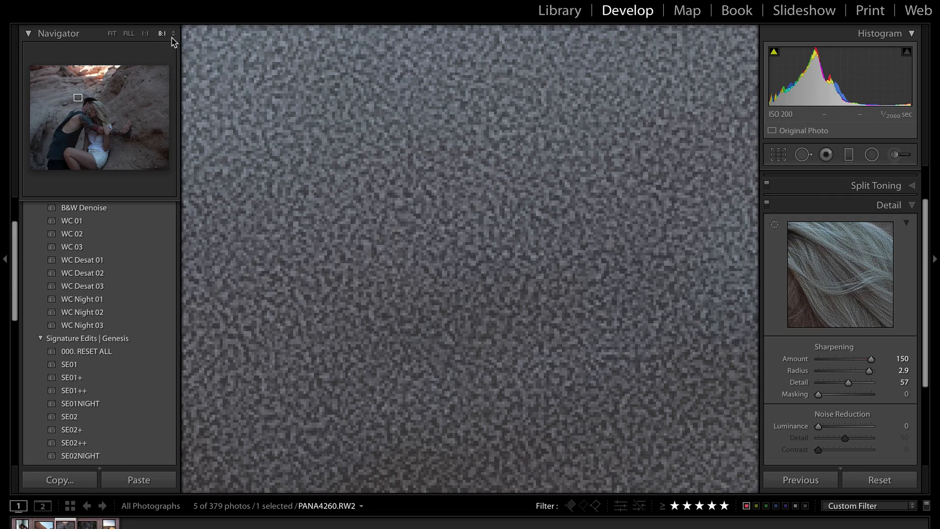
At 4:1 zoom, raise sharpening Masking toward 100 and compare it on the man's hair
{"action": "left_click", "coordinate": [173, 33]}
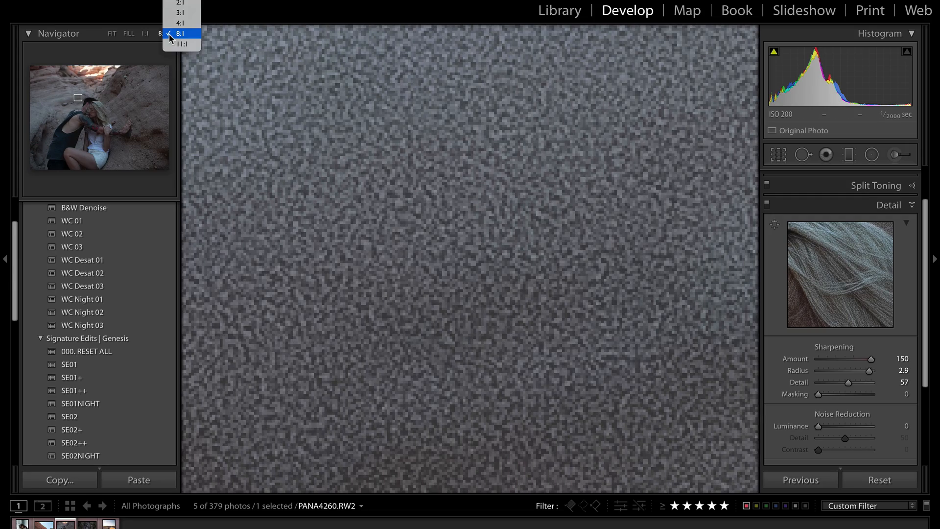
{"action": "left_click", "coordinate": [180, 23]}
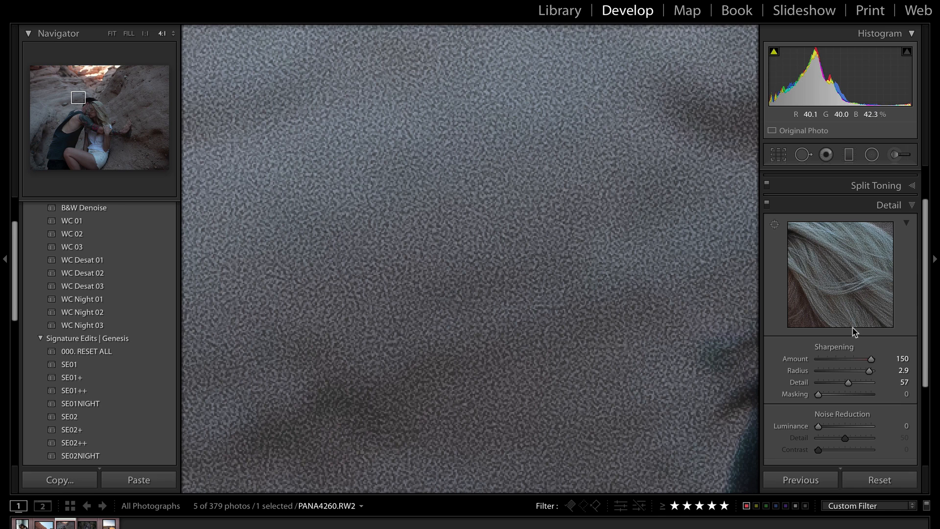
{"action": "left_click_drag", "start_coordinate": [818, 395], "coordinate": [858, 401]}
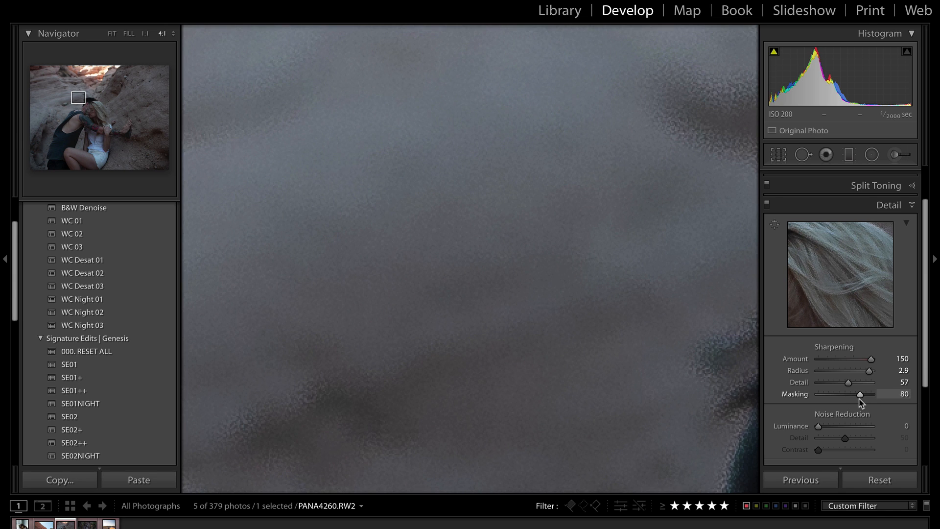
{"action": "left_click_drag", "start_coordinate": [586, 323], "coordinate": [274, 254]}
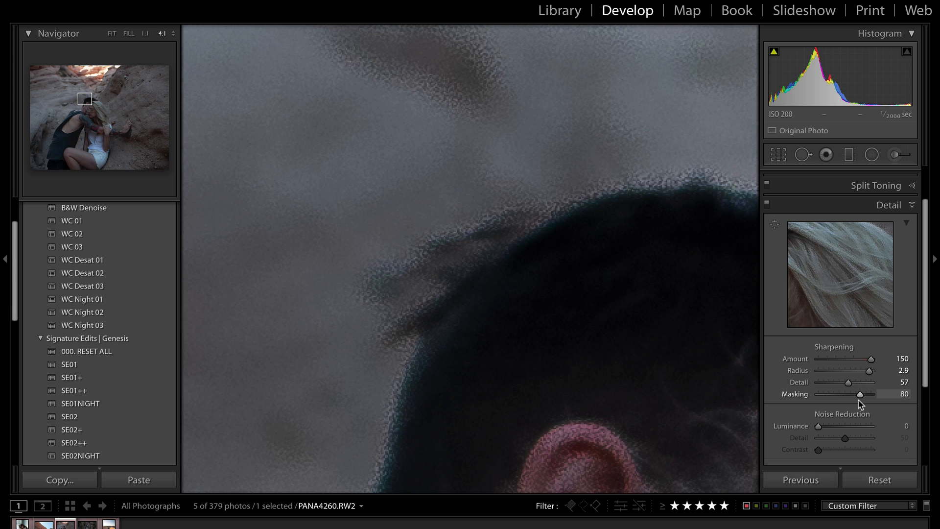
{"action": "left_click_drag", "start_coordinate": [858, 400], "coordinate": [885, 398]}
{"action": "left_click", "coordinate": [566, 321]}
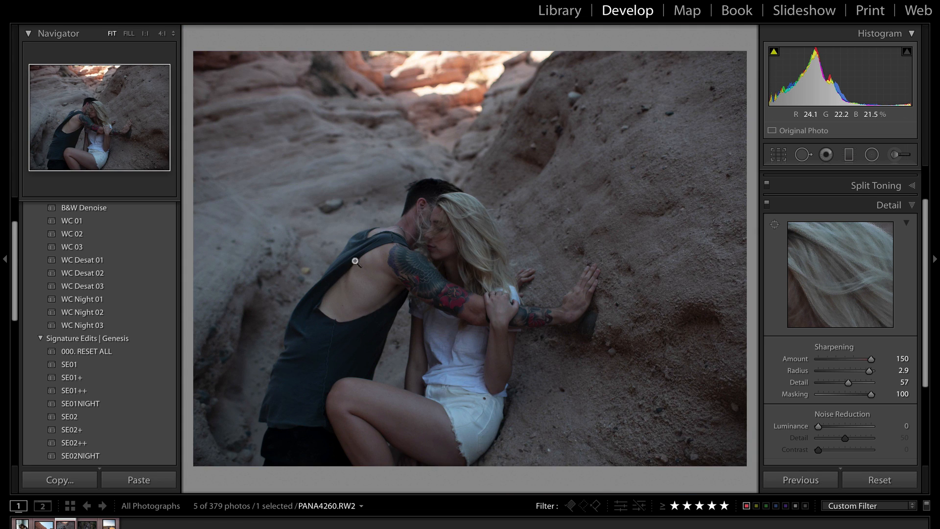
{"action": "left_click", "coordinate": [420, 162]}
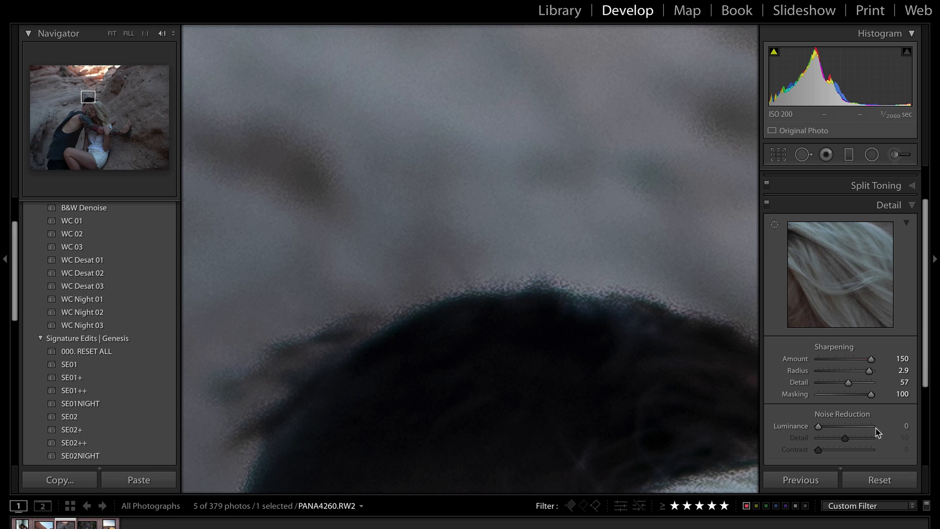
{"action": "left_click_drag", "start_coordinate": [871, 394], "coordinate": [834, 397]}
Zoom out to the whole photo and bring up the open-window overview to reach the help article
{"action": "left_click", "coordinate": [512, 245]}
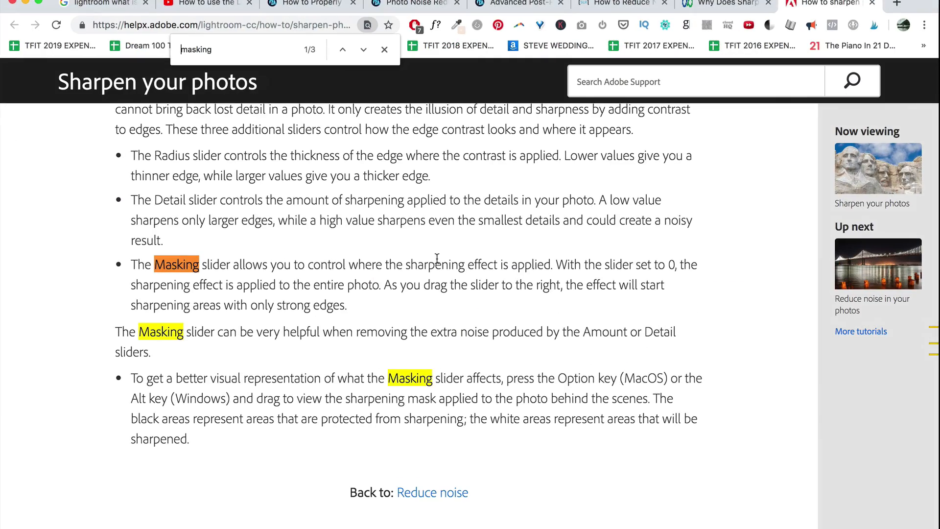
{"action": "scroll", "coordinate": [268, 285], "scroll_direction": "up", "scroll_amount": 2}
{"action": "scroll", "coordinate": [262, 226], "scroll_direction": "down", "scroll_amount": 3}
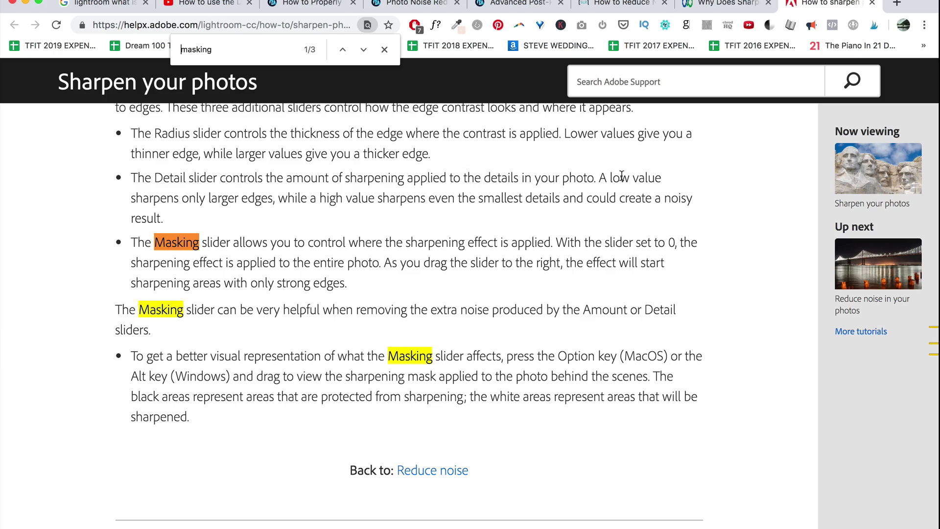
{"action": "key", "text": "ctrl+Up"}
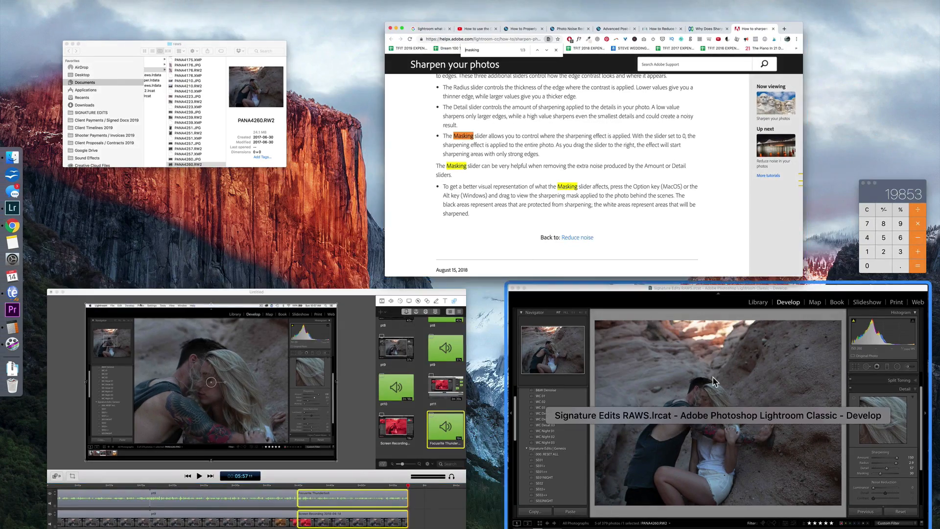
Back in Lightroom, zoom to 4:1 on the rock and push luminance noise reduction to 100
{"action": "left_click", "coordinate": [605, 337]}
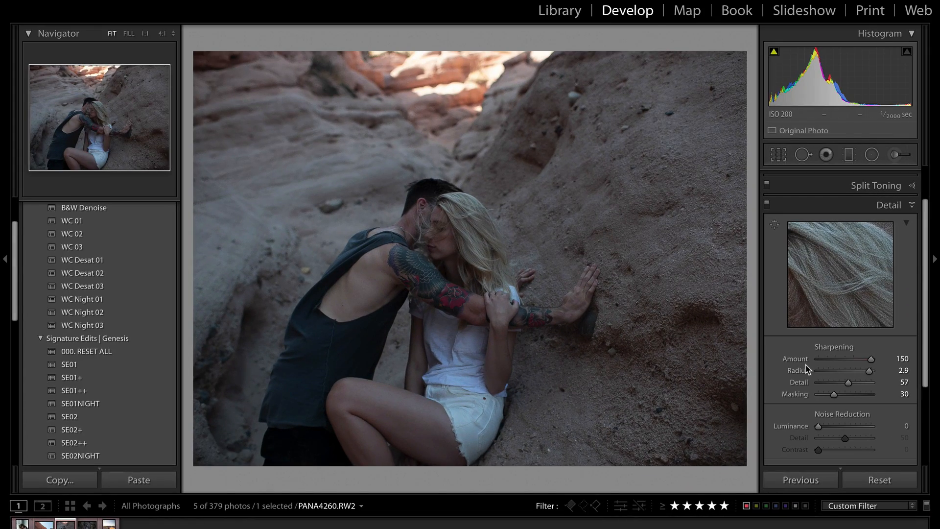
{"action": "scroll", "coordinate": [827, 406], "scroll_direction": "down", "scroll_amount": 2}
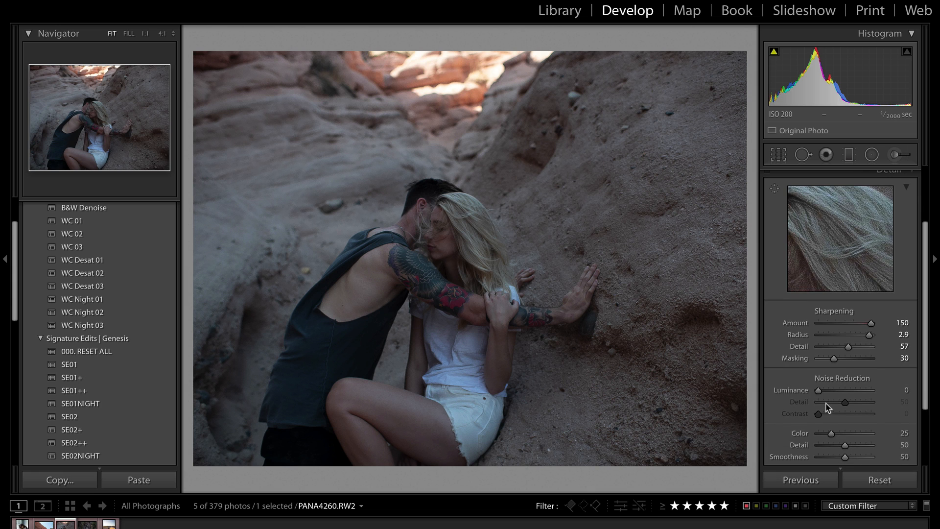
{"action": "left_click", "coordinate": [295, 138]}
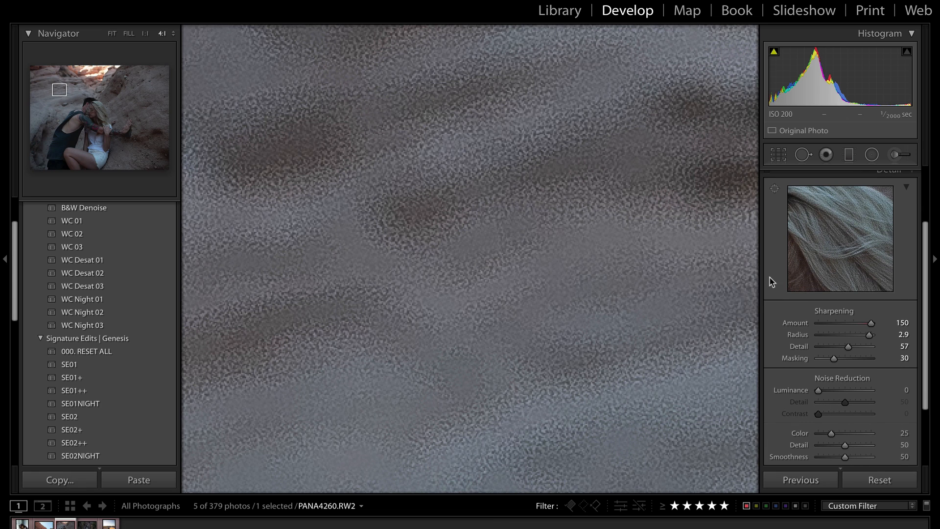
{"action": "left_click", "coordinate": [831, 394]}
{"action": "left_click_drag", "start_coordinate": [832, 394], "coordinate": [878, 394]}
Check the woman's hair at 4:1 and ease luminance noise reduction back to about 58
{"action": "left_click", "coordinate": [535, 290]}
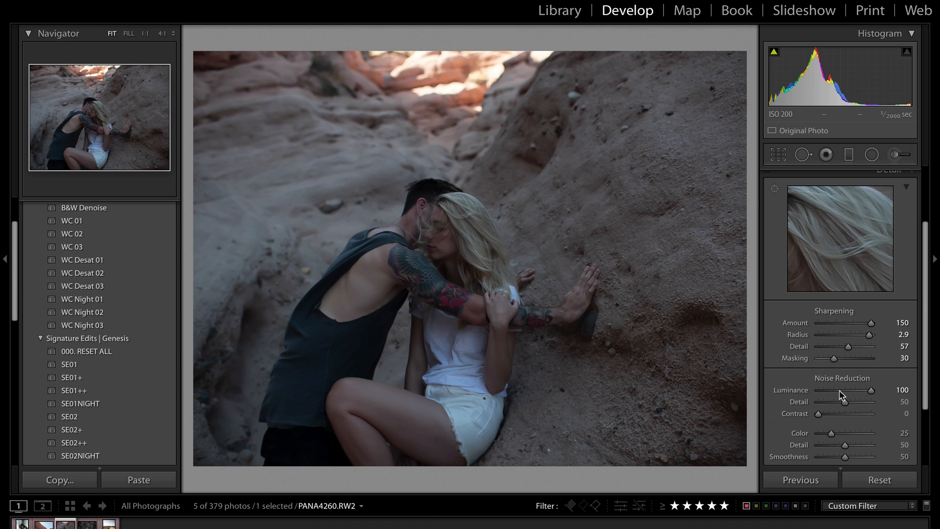
{"action": "left_click", "coordinate": [450, 225]}
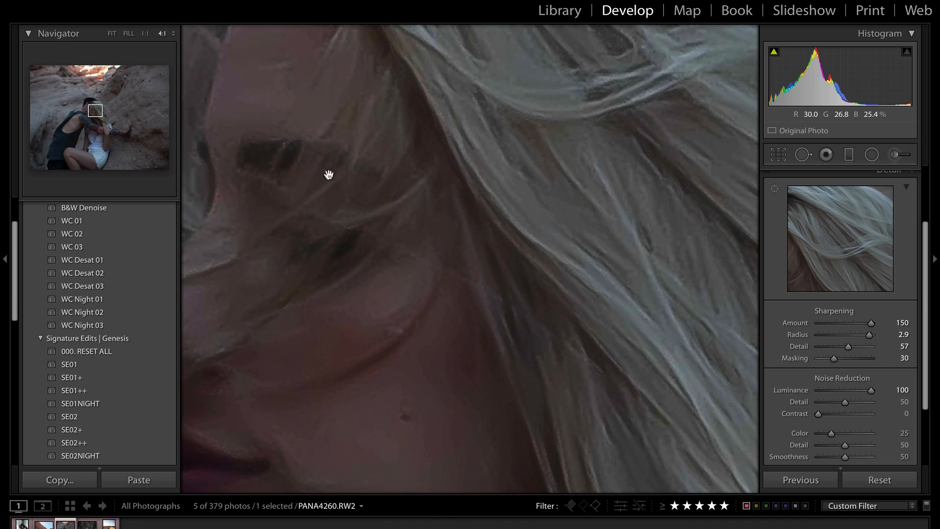
{"action": "left_click_drag", "start_coordinate": [328, 175], "coordinate": [365, 264]}
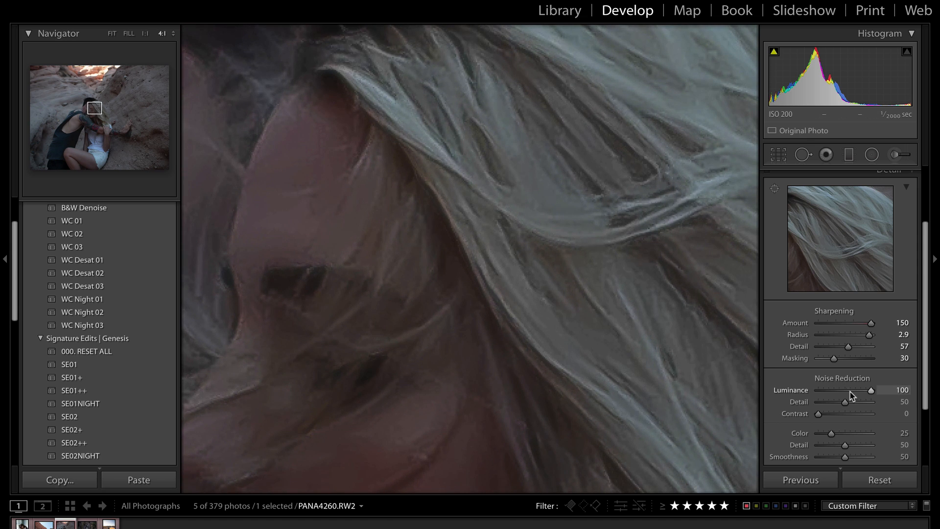
{"action": "left_click_drag", "start_coordinate": [870, 391], "coordinate": [835, 395]}
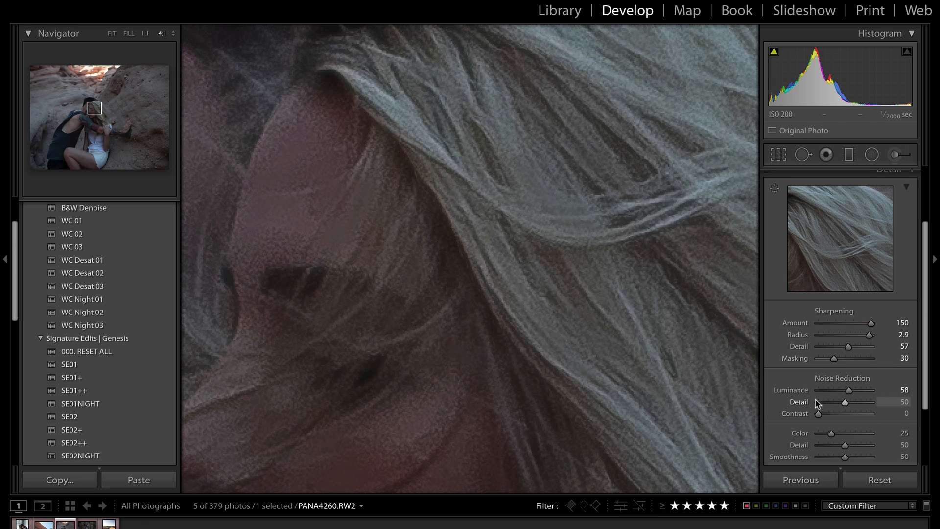
Compare noise-reduction Detail at 0 and 100 while panning across the woman's hair at 4:1
{"action": "left_click_drag", "start_coordinate": [844, 405], "coordinate": [796, 412]}
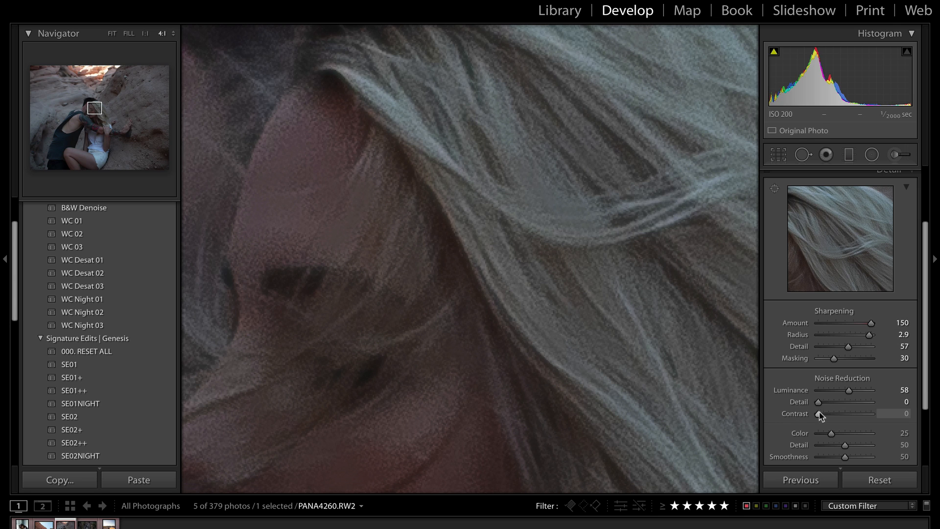
{"action": "left_click_drag", "start_coordinate": [818, 404], "coordinate": [899, 407]}
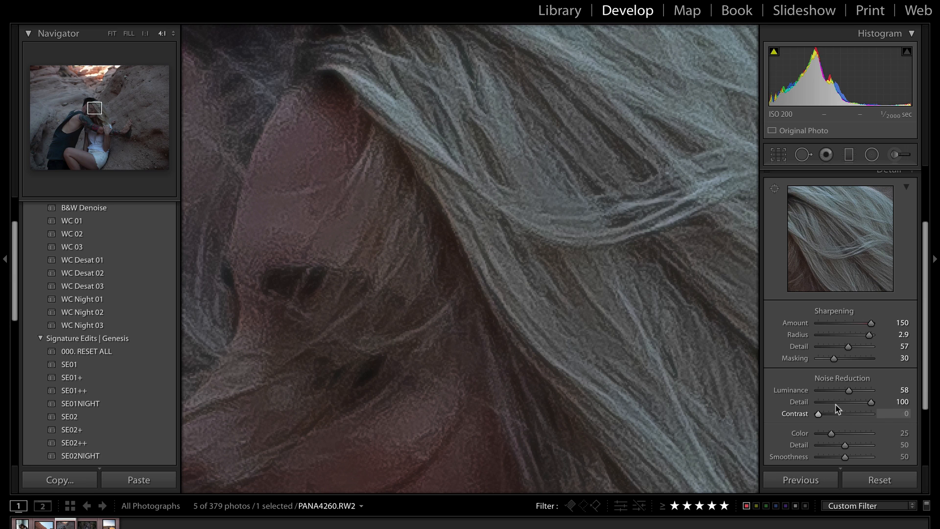
{"action": "left_click_drag", "start_coordinate": [644, 302], "coordinate": [508, 360]}
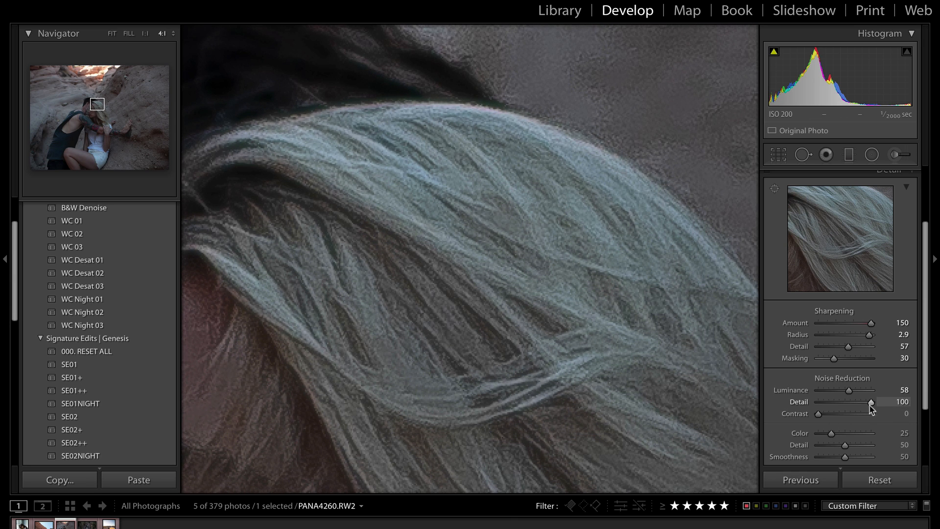
{"action": "left_click_drag", "start_coordinate": [871, 401], "coordinate": [815, 401]}
{"action": "left_click_drag", "start_coordinate": [606, 178], "coordinate": [552, 309]}
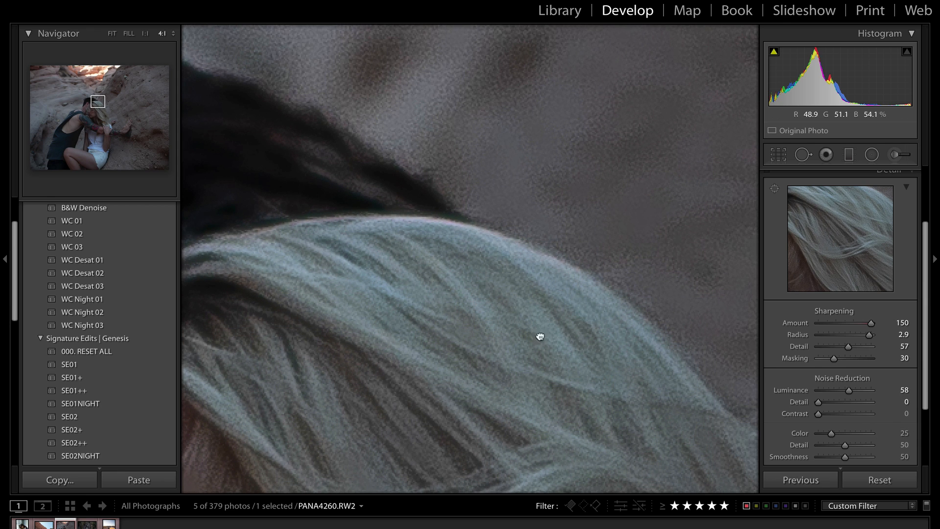
{"action": "left_click_drag", "start_coordinate": [724, 371], "coordinate": [681, 338]}
Raise Luminance to 100 and noise-reduction Detail to 100, then fit the whole photo
{"action": "left_click_drag", "start_coordinate": [848, 390], "coordinate": [890, 391]}
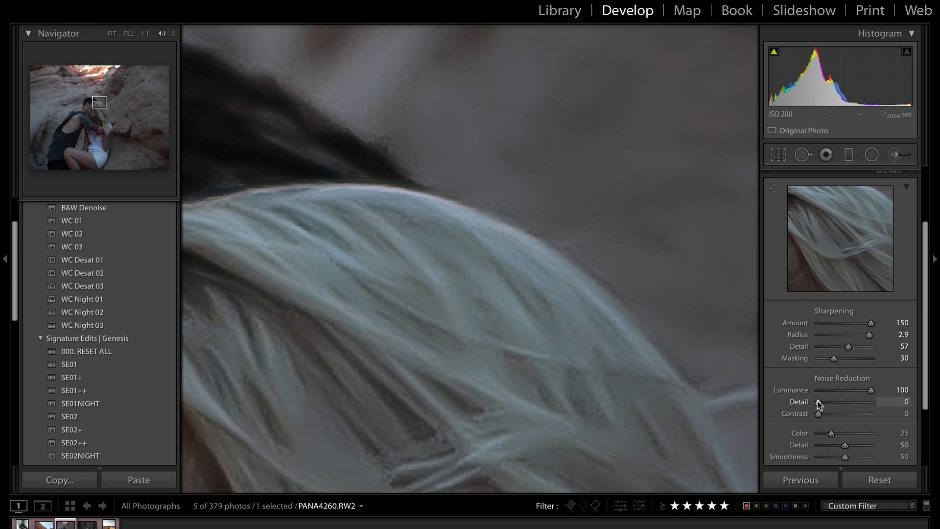
{"action": "left_click_drag", "start_coordinate": [818, 403], "coordinate": [885, 408]}
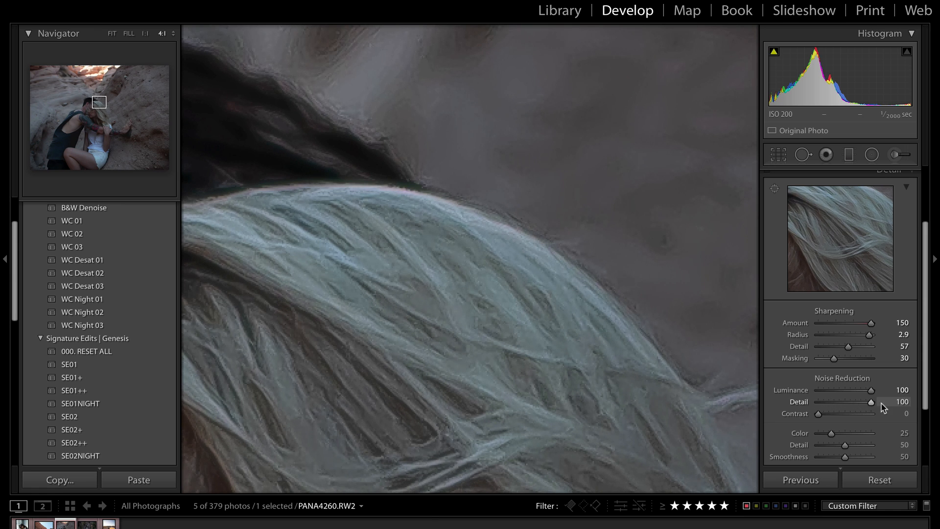
{"action": "left_click", "coordinate": [537, 375]}
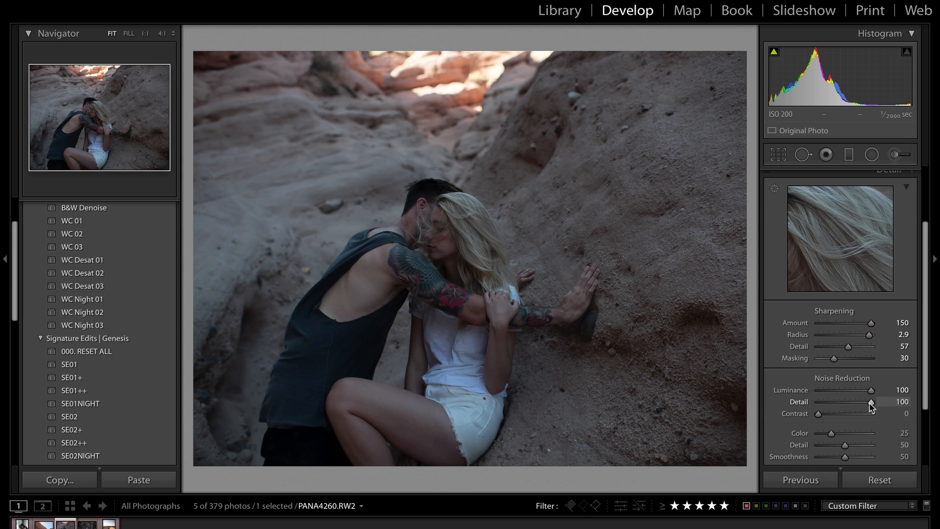
Zoom to 1:1 on the couple and set sharpening Detail to 51
{"action": "left_click", "coordinate": [489, 216]}
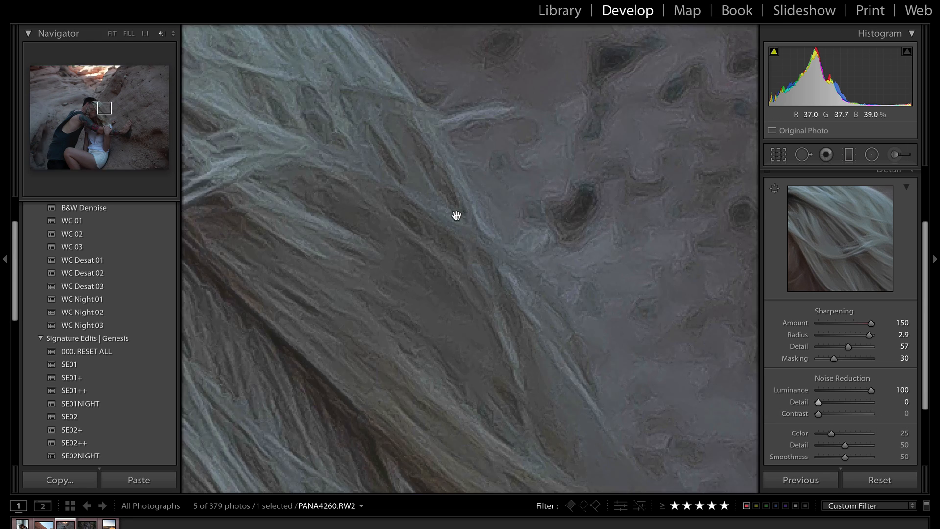
{"action": "left_click_drag", "start_coordinate": [300, 203], "coordinate": [640, 373]}
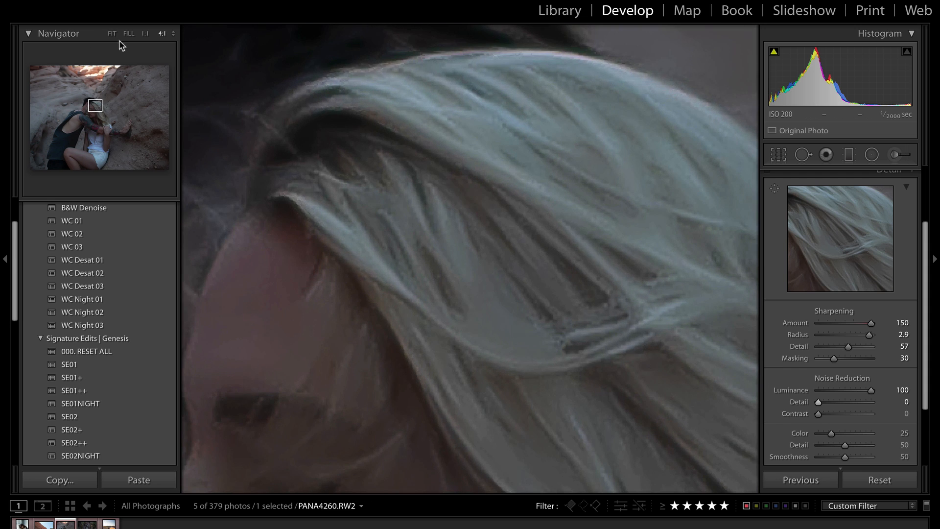
{"action": "left_click", "coordinate": [146, 34]}
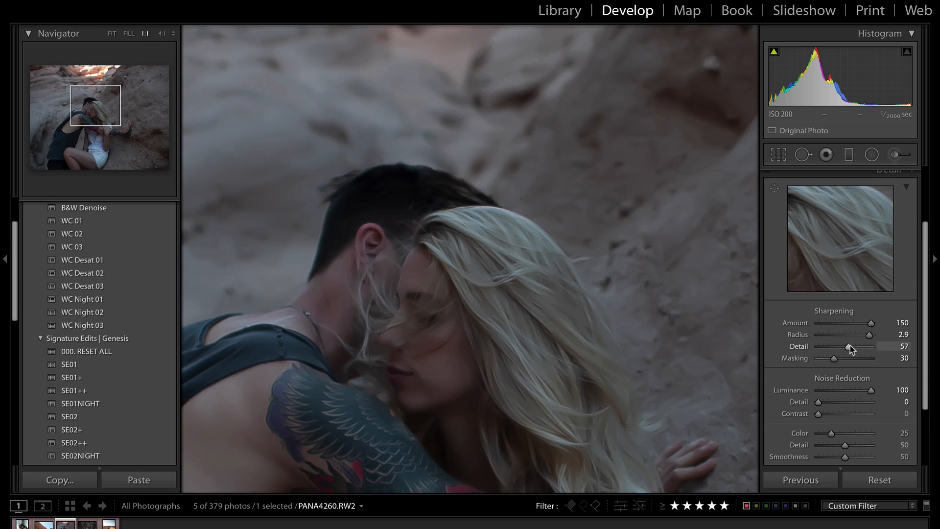
{"action": "left_click_drag", "start_coordinate": [848, 348], "coordinate": [805, 349]}
{"action": "left_click", "coordinate": [845, 347]}
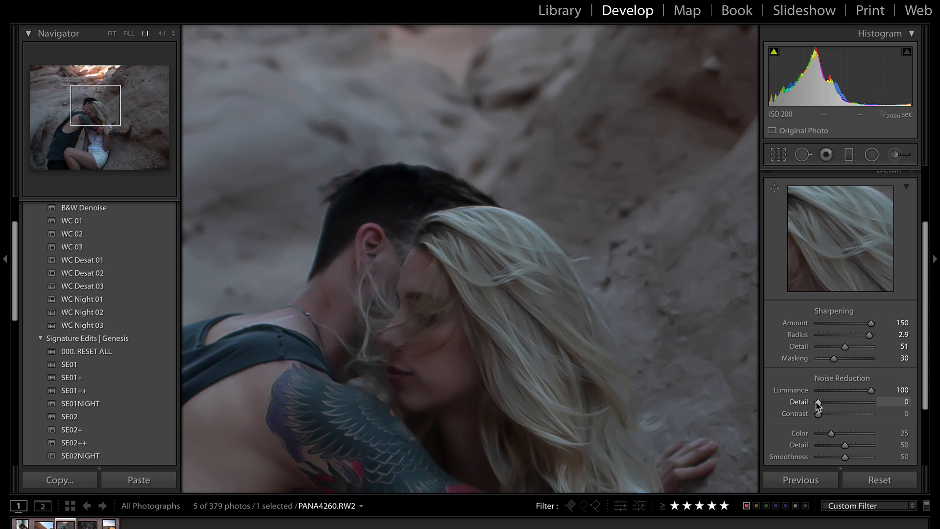
Set noise-reduction Luminance to 52 and its Detail to 0
{"action": "left_click_drag", "start_coordinate": [817, 402], "coordinate": [907, 409]}
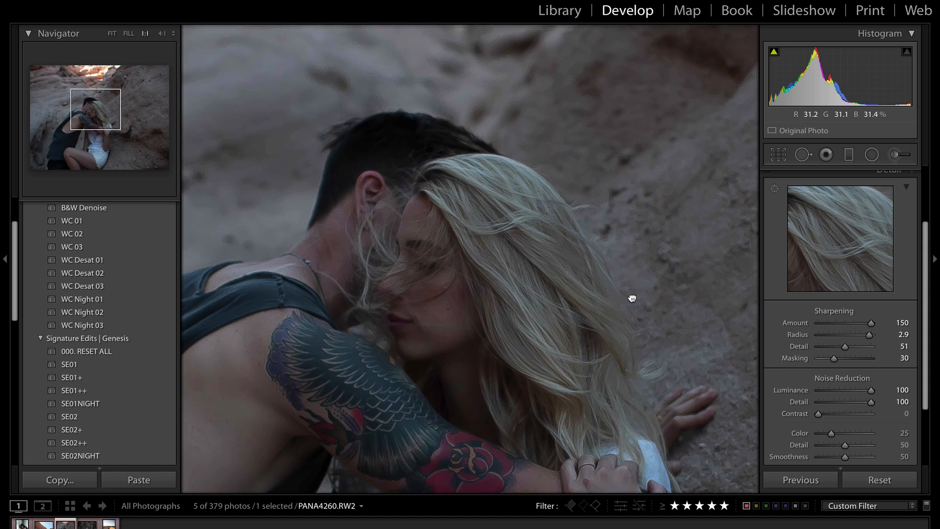
{"action": "scroll", "coordinate": [631, 298], "scroll_direction": "down", "scroll_amount": 2}
{"action": "left_click_drag", "start_coordinate": [871, 390], "coordinate": [838, 391]}
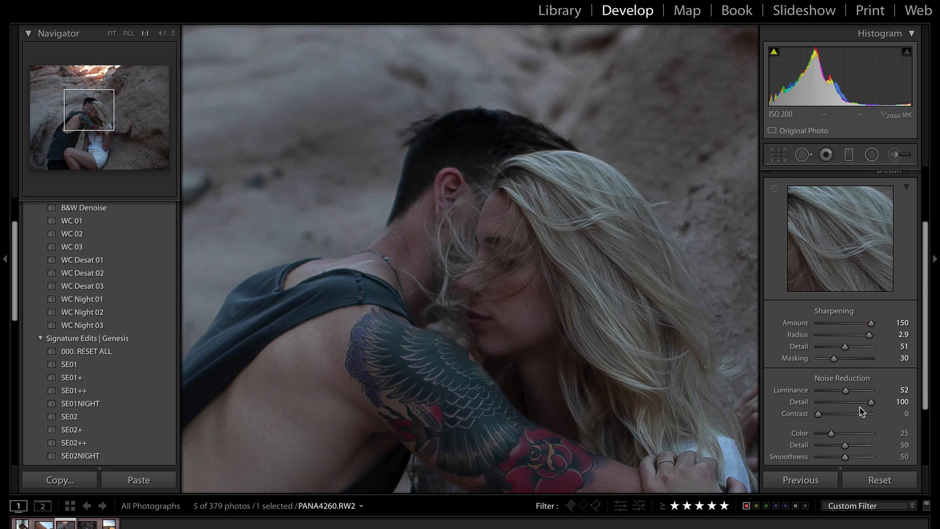
{"action": "left_click_drag", "start_coordinate": [871, 402], "coordinate": [796, 404]}
Raise noise-reduction Contrast to 100 and check the faces and white shorts up close
{"action": "left_click_drag", "start_coordinate": [556, 210], "coordinate": [508, 195]}
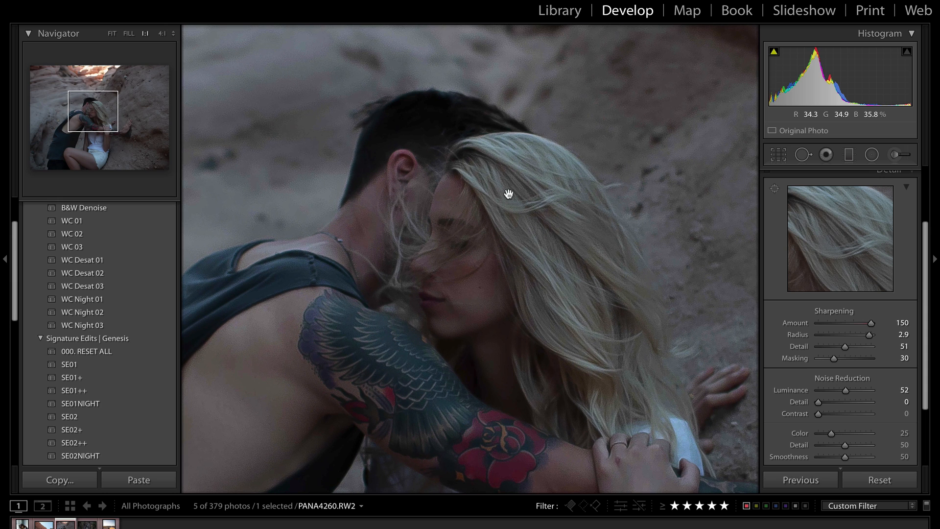
{"action": "left_click_drag", "start_coordinate": [514, 319], "coordinate": [514, 300]}
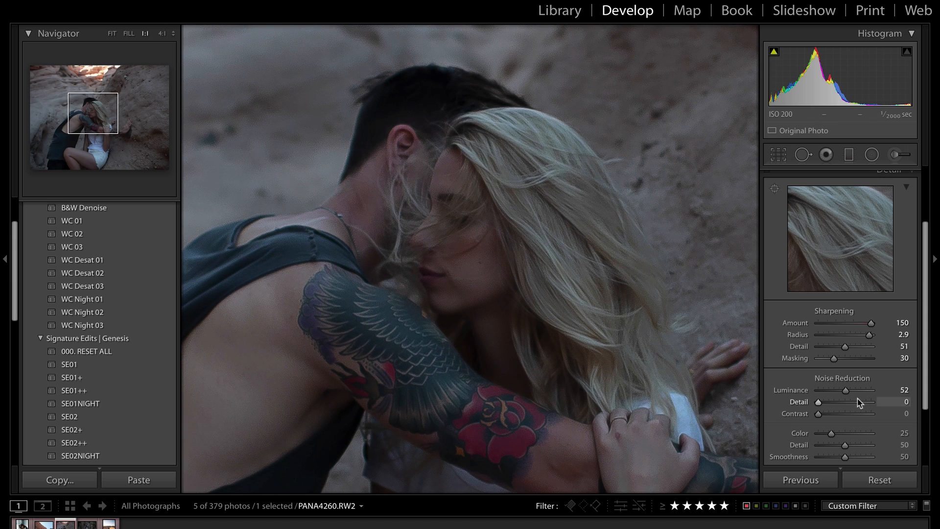
{"action": "left_click_drag", "start_coordinate": [818, 413], "coordinate": [912, 422]}
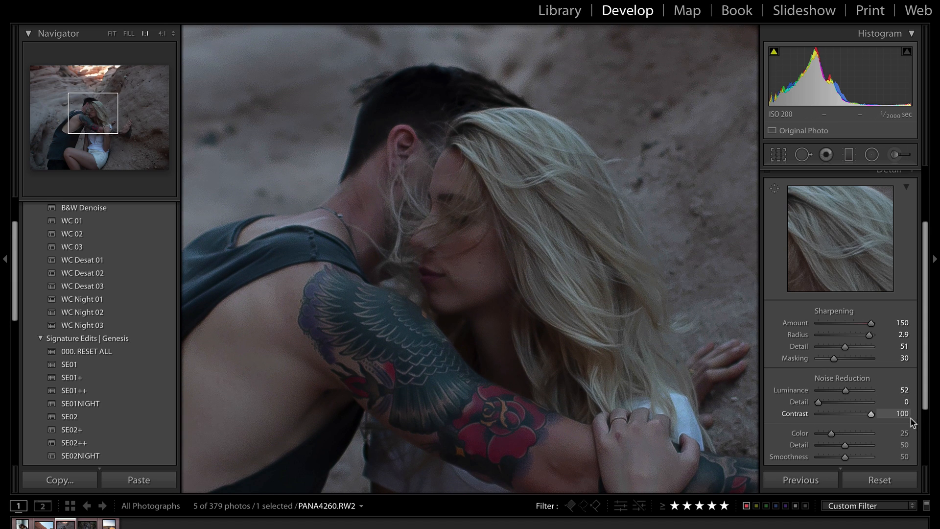
{"action": "left_click", "coordinate": [471, 379]}
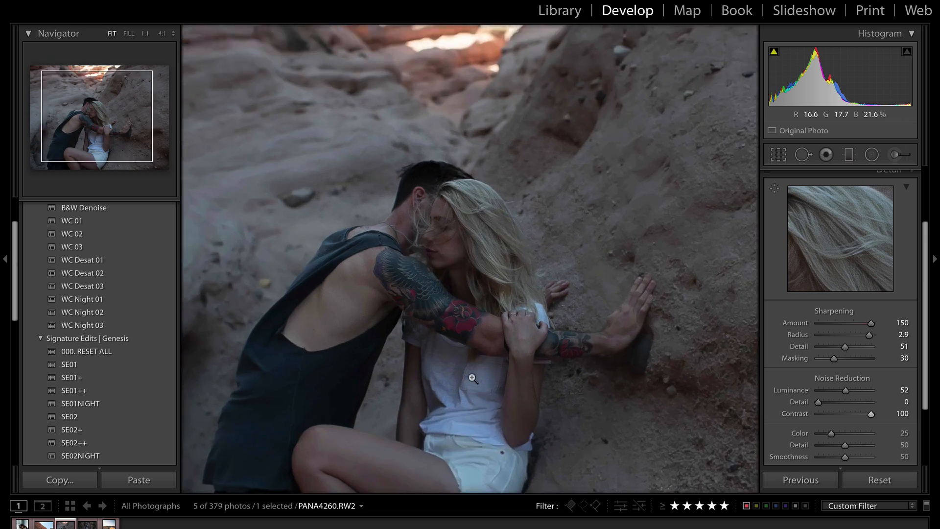
{"action": "left_click", "coordinate": [425, 408]}
{"action": "left_click", "coordinate": [425, 408]}
{"action": "left_click", "coordinate": [424, 405]}
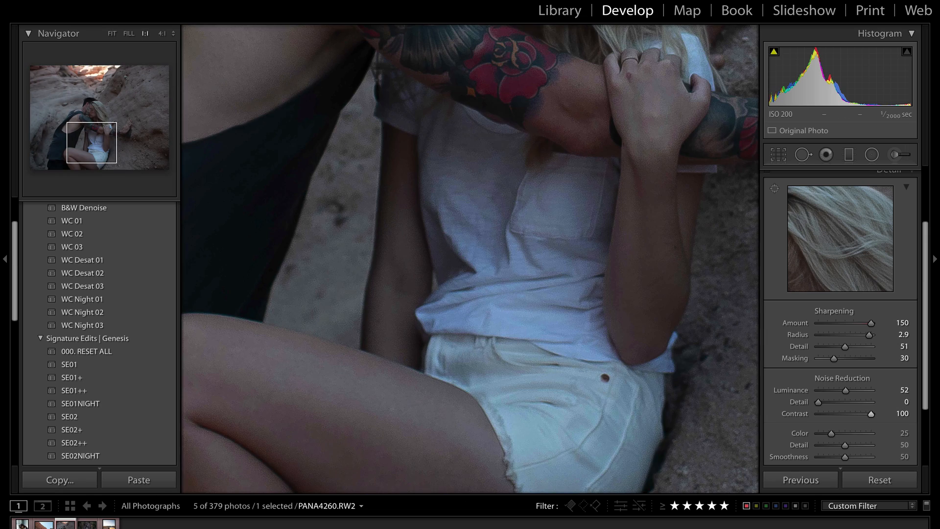
Open the canyon landscape PANA4057.RW2 and zoom to 4:1 on the dark hollow
{"action": "left_click", "coordinate": [45, 525]}
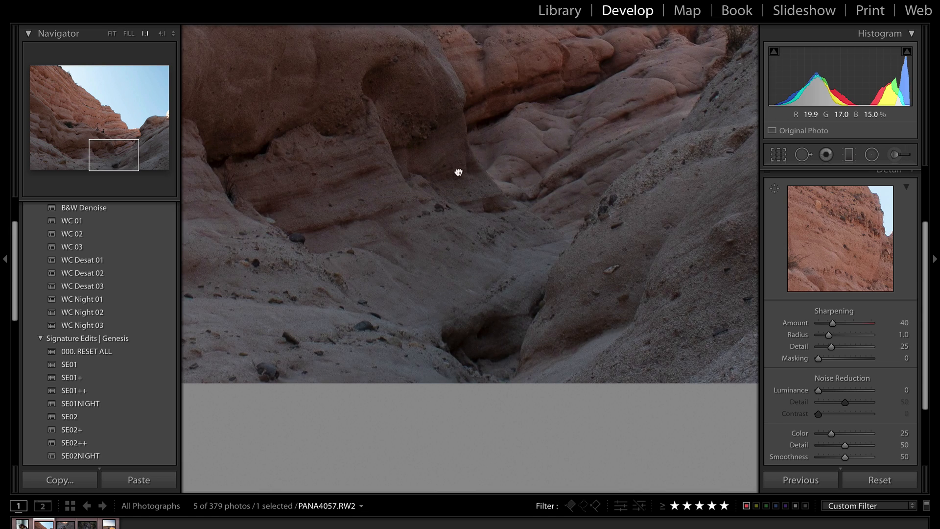
{"action": "left_click_drag", "start_coordinate": [458, 172], "coordinate": [443, 210]}
{"action": "left_click", "coordinate": [163, 34]}
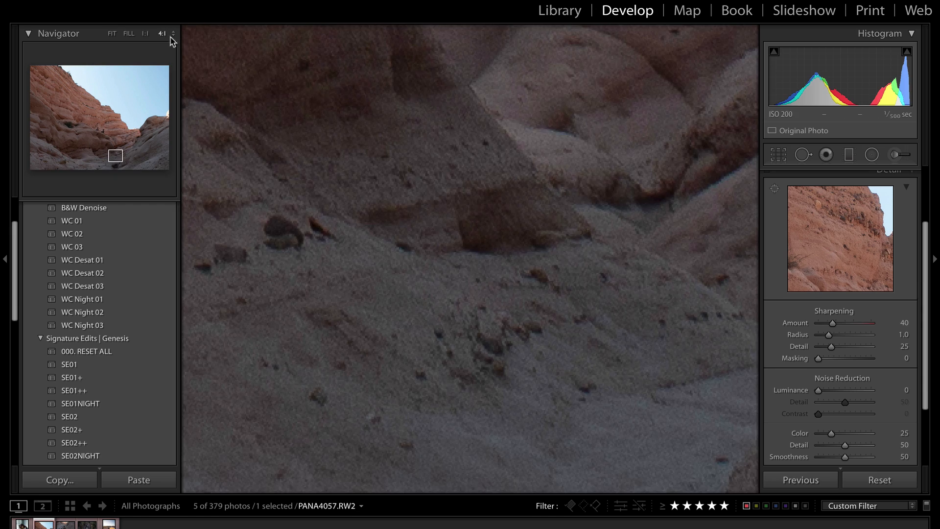
{"action": "left_click_drag", "start_coordinate": [475, 310], "coordinate": [392, 108]}
{"action": "left_click_drag", "start_coordinate": [401, 445], "coordinate": [514, 248]}
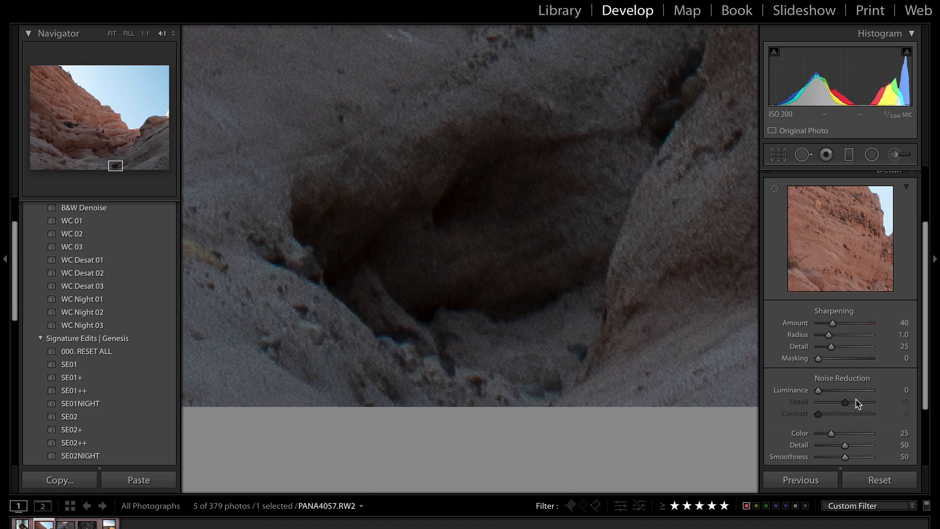
Give it Luminance 100, Detail 0, Contrast 100 noise reduction, then return to PANA4260.RW2
{"action": "left_click", "coordinate": [858, 390]}
{"action": "left_click_drag", "start_coordinate": [826, 390], "coordinate": [936, 384]}
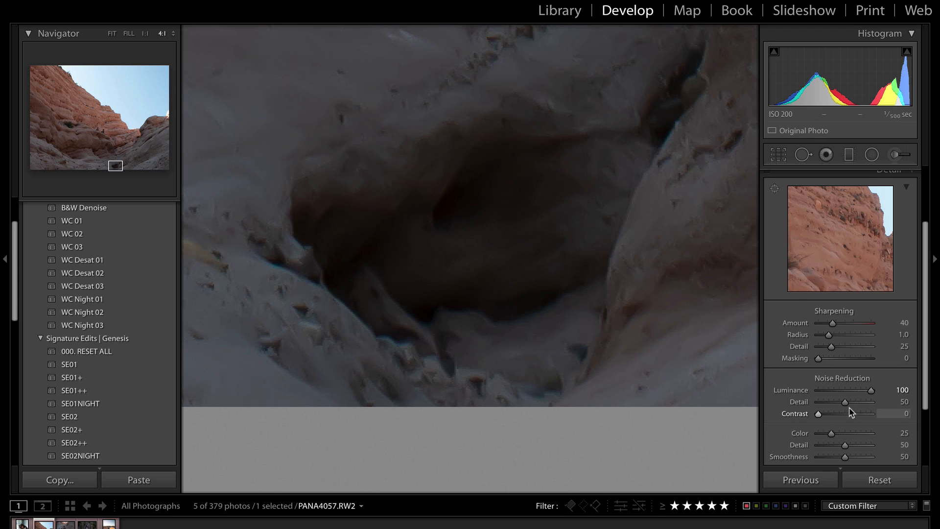
{"action": "left_click_drag", "start_coordinate": [844, 402], "coordinate": [904, 416]}
{"action": "left_click", "coordinate": [556, 197]}
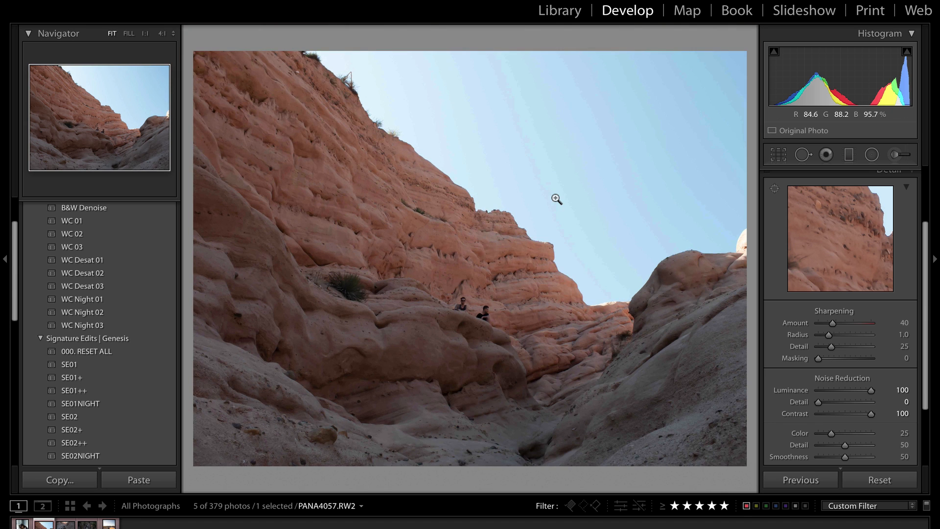
{"action": "left_click", "coordinate": [103, 504]}
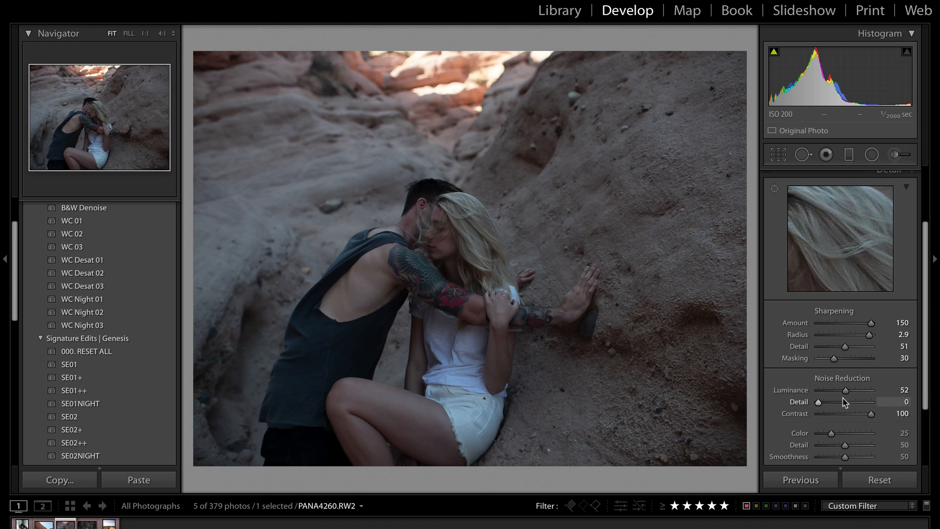
Set noise-reduction Detail to 45 with Contrast at 100
{"action": "left_click", "coordinate": [842, 401]}
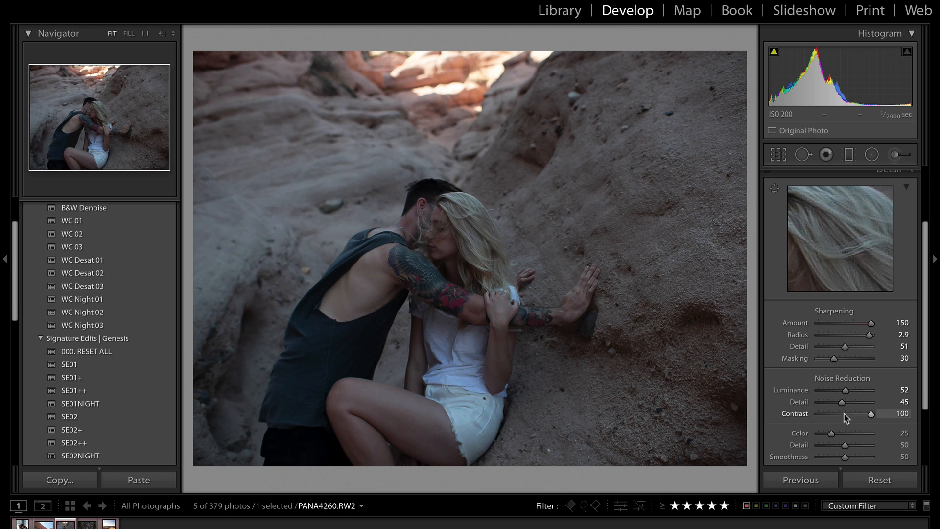
{"action": "left_click_drag", "start_coordinate": [844, 414], "coordinate": [911, 407]}
{"action": "scroll", "coordinate": [879, 434], "scroll_direction": "down", "scroll_amount": 3}
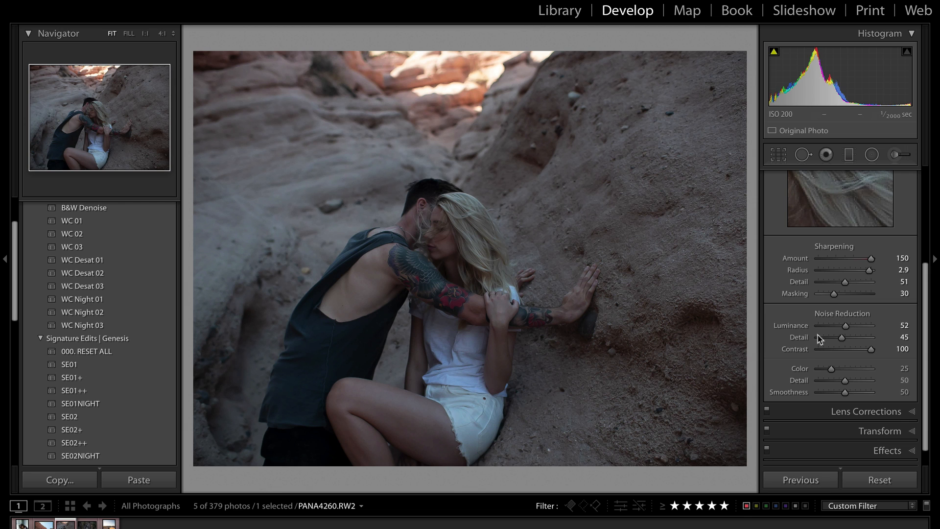
Compare Luminance at 0 and 100 at 1:1, leaving it at 100 over the rocks and shirt
{"action": "left_click_drag", "start_coordinate": [846, 327], "coordinate": [881, 328]}
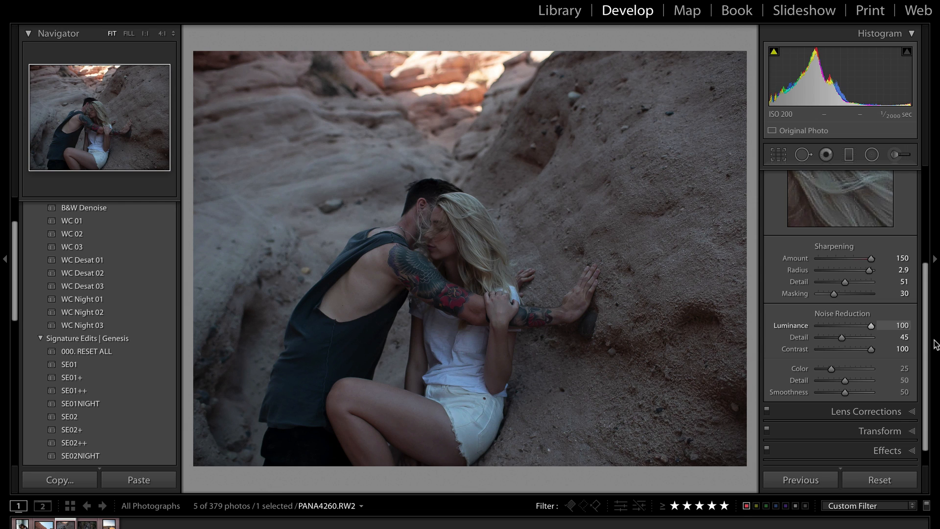
{"action": "left_click_drag", "start_coordinate": [939, 344], "coordinate": [647, 322]}
{"action": "left_click", "coordinate": [268, 199]}
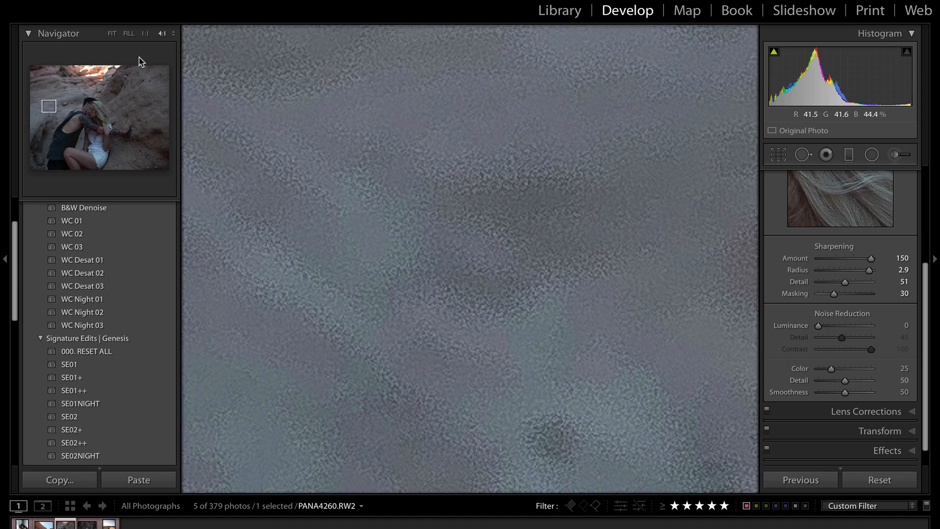
{"action": "left_click", "coordinate": [145, 33]}
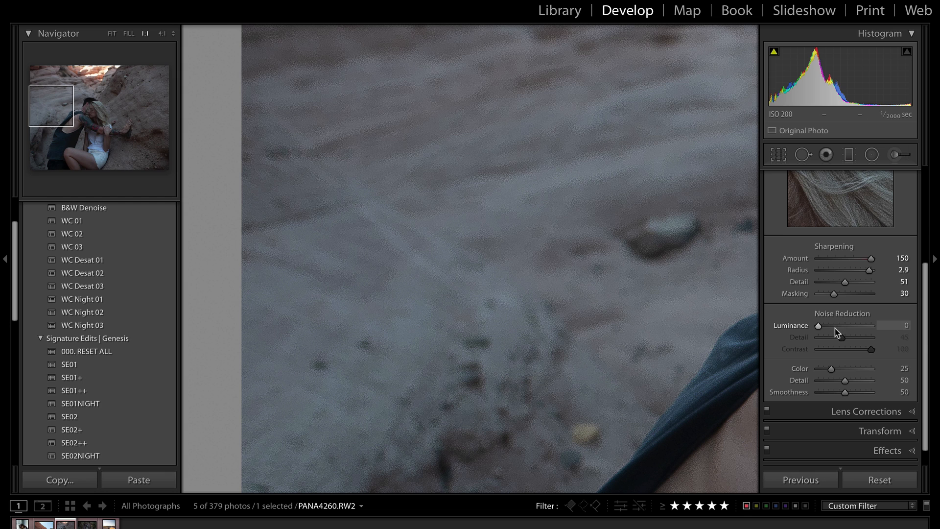
{"action": "left_click_drag", "start_coordinate": [838, 331], "coordinate": [899, 329]}
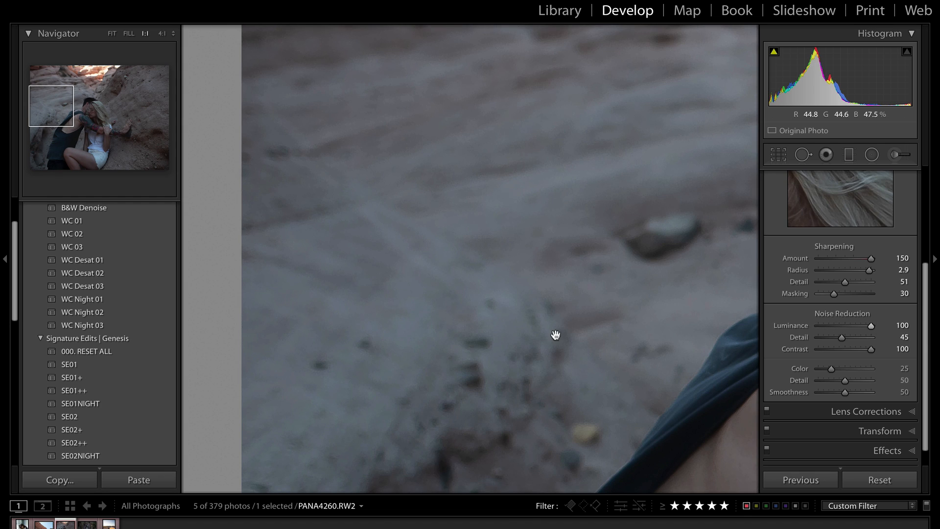
{"action": "left_click_drag", "start_coordinate": [556, 336], "coordinate": [528, 57]}
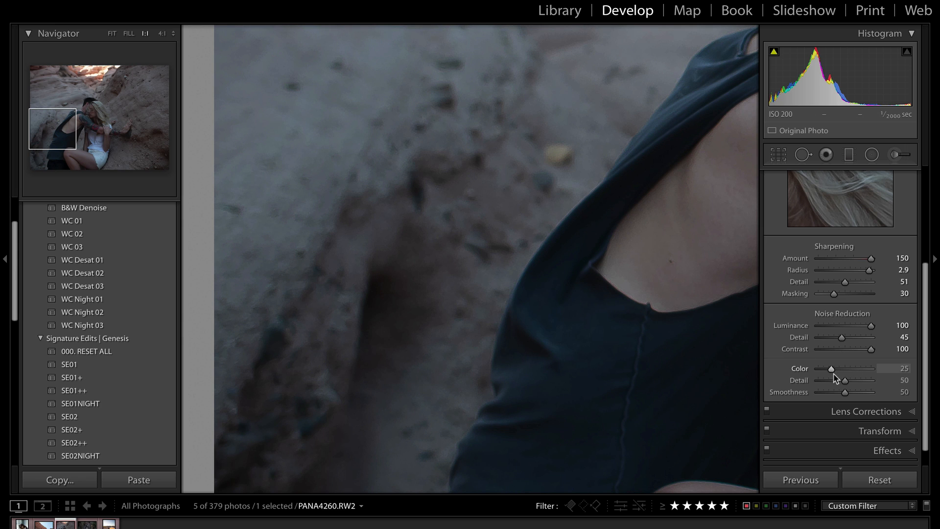
{"action": "left_click_drag", "start_coordinate": [424, 344], "coordinate": [369, 319]}
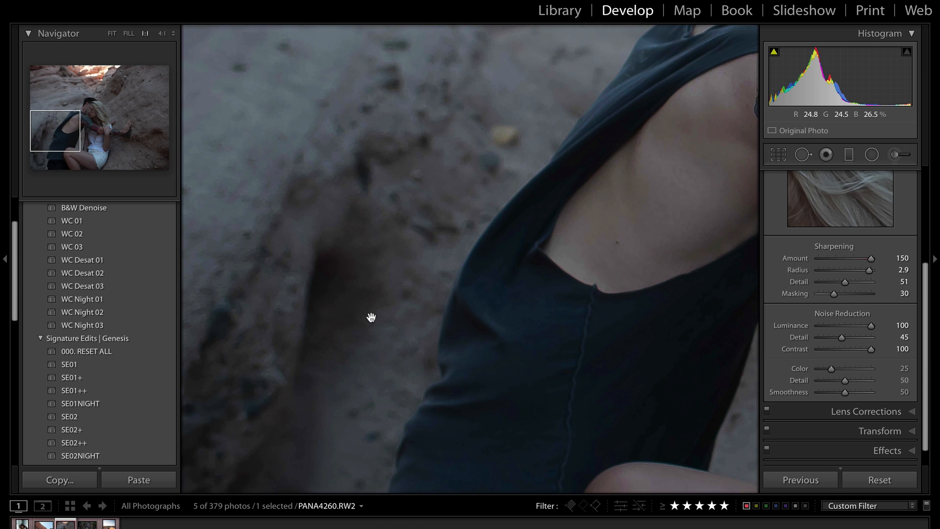
At 4:1 on the rock wall, drop Color noise reduction to 0 to reveal the speckles
{"action": "left_click", "coordinate": [163, 33]}
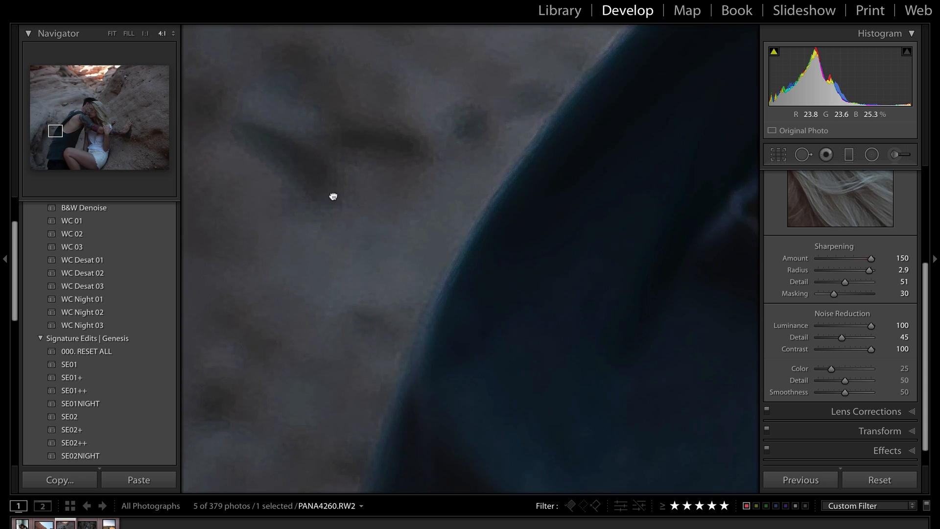
{"action": "left_click_drag", "start_coordinate": [333, 195], "coordinate": [628, 279]}
{"action": "left_click_drag", "start_coordinate": [830, 368], "coordinate": [734, 374]}
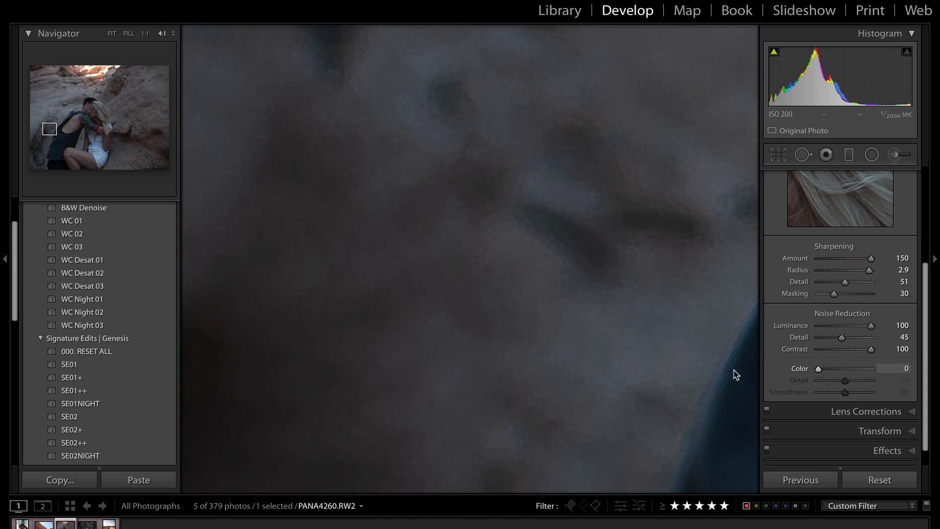
{"action": "left_click_drag", "start_coordinate": [520, 312], "coordinate": [520, 371]}
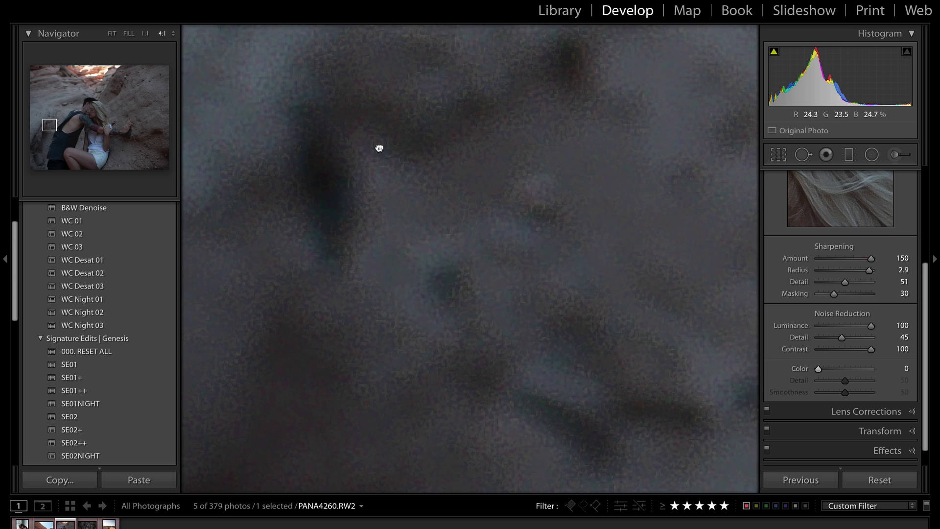
{"action": "left_click_drag", "start_coordinate": [378, 147], "coordinate": [451, 200]}
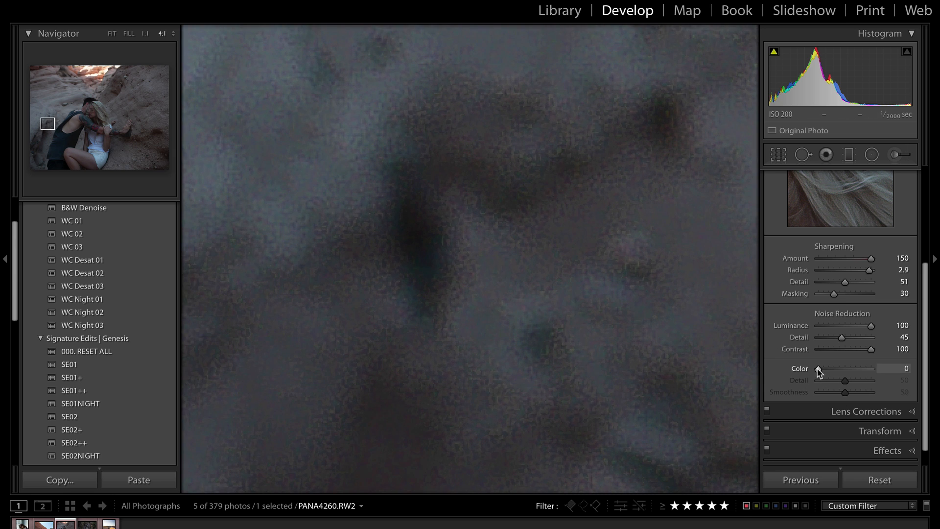
Set Color noise reduction to 53 and compare colour Detail at 0 and 100, leaving 100
{"action": "left_click_drag", "start_coordinate": [818, 370], "coordinate": [840, 372]}
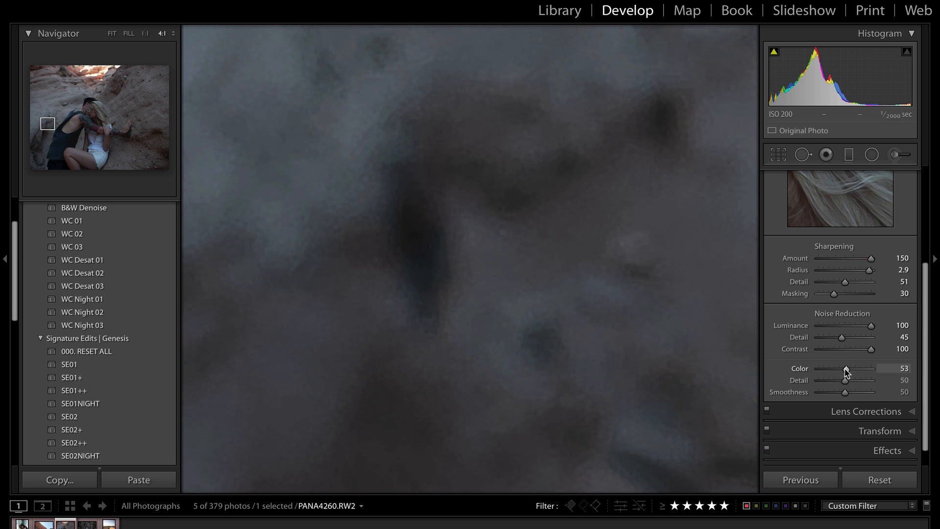
{"action": "left_click_drag", "start_coordinate": [845, 382], "coordinate": [728, 378]}
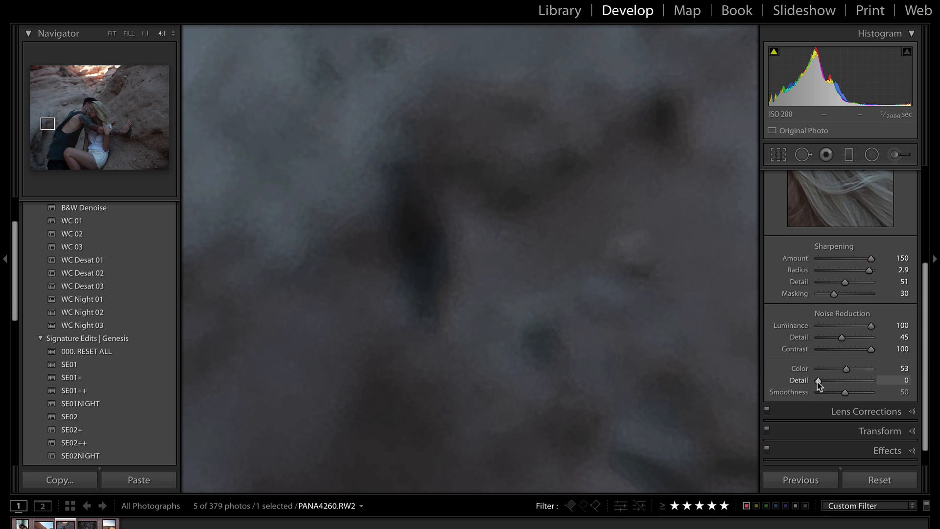
{"action": "left_click_drag", "start_coordinate": [827, 381], "coordinate": [929, 384]}
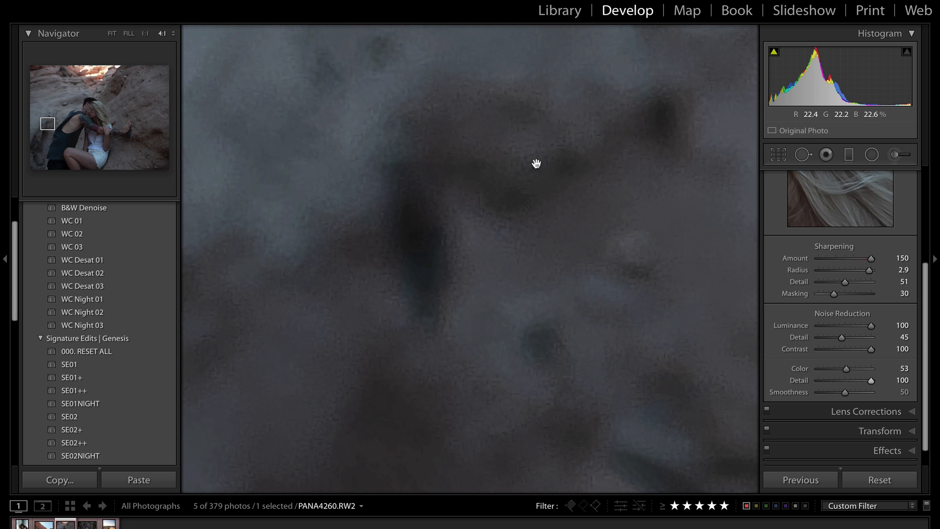
{"action": "left_click_drag", "start_coordinate": [652, 210], "coordinate": [215, 207]}
Set colour noise Detail to 0 while inspecting the dark clothing edge against the rock
{"action": "left_click_drag", "start_coordinate": [594, 235], "coordinate": [390, 160]}
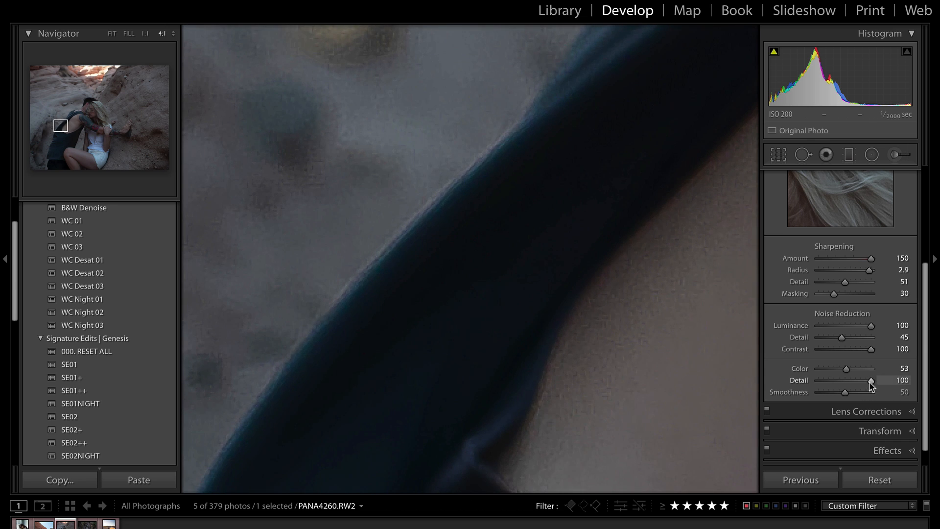
{"action": "left_click_drag", "start_coordinate": [871, 381], "coordinate": [818, 389]}
{"action": "left_click_drag", "start_coordinate": [911, 385], "coordinate": [748, 396]}
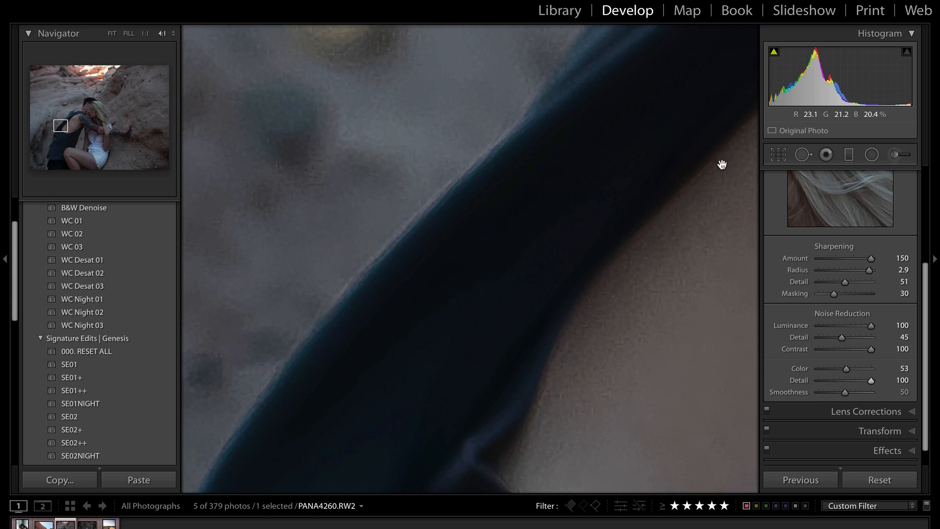
{"action": "left_click_drag", "start_coordinate": [722, 162], "coordinate": [564, 181]}
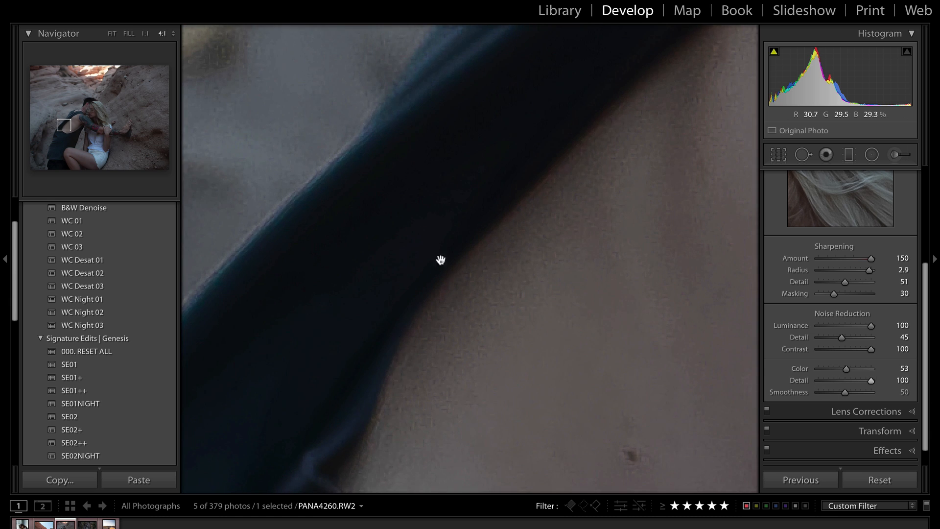
{"action": "left_click_drag", "start_coordinate": [870, 381], "coordinate": [801, 387]}
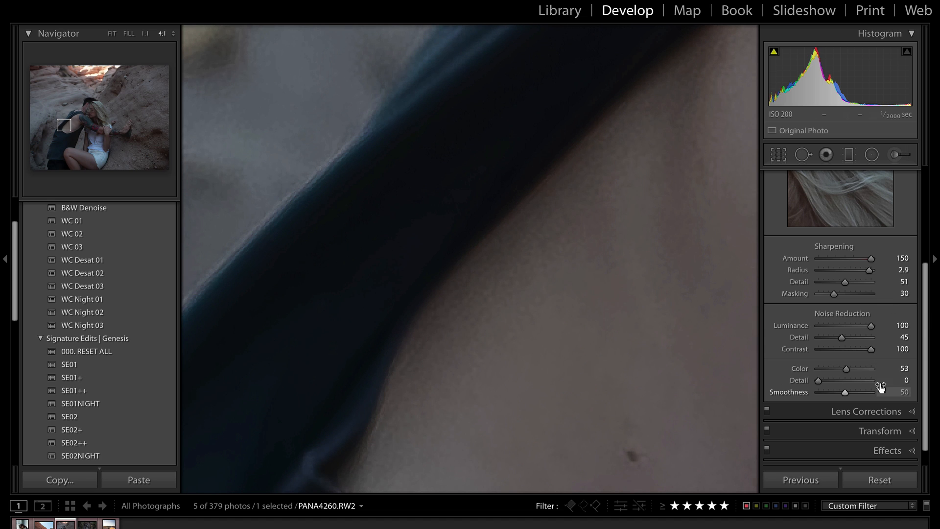
{"action": "left_click_drag", "start_coordinate": [593, 196], "coordinate": [694, 438]}
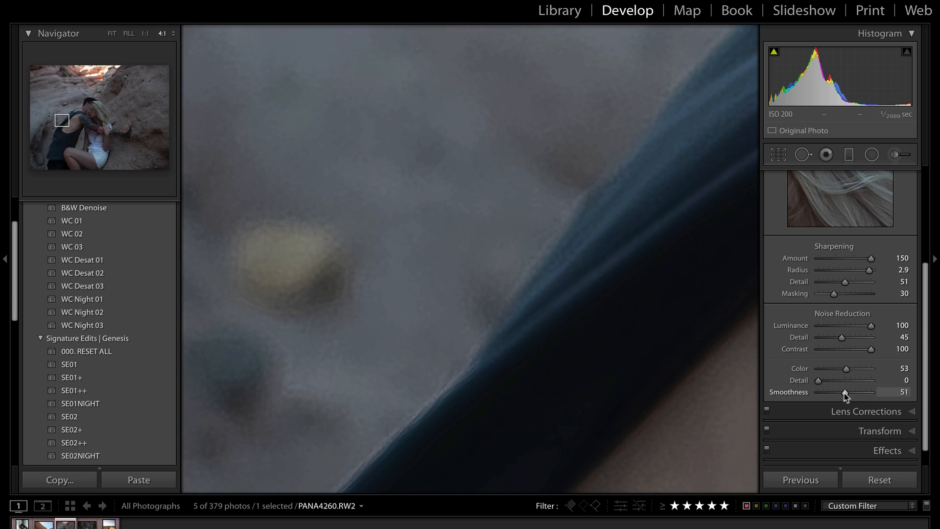
Raise colour noise Smoothness to 100 and fit the whole photo
{"action": "left_click_drag", "start_coordinate": [846, 396], "coordinate": [774, 399]}
{"action": "left_click_drag", "start_coordinate": [818, 393], "coordinate": [889, 397]}
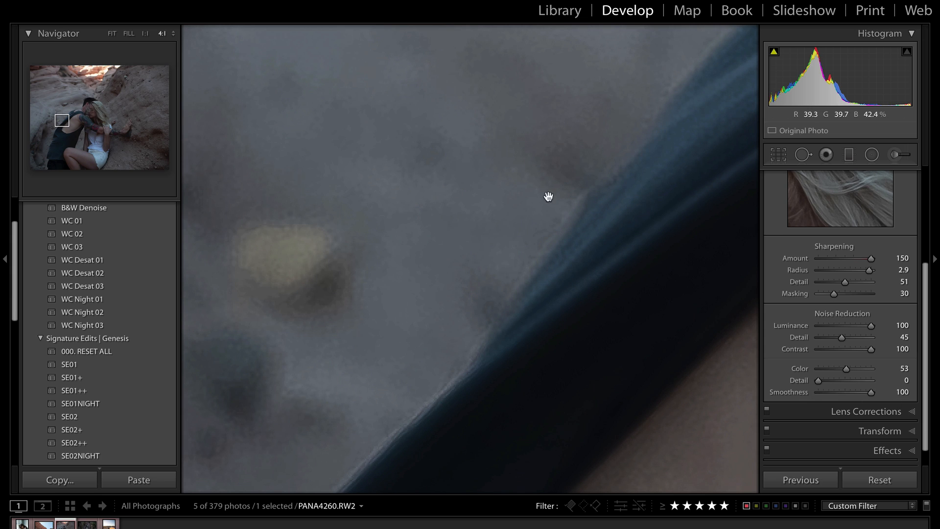
{"action": "left_click", "coordinate": [525, 347]}
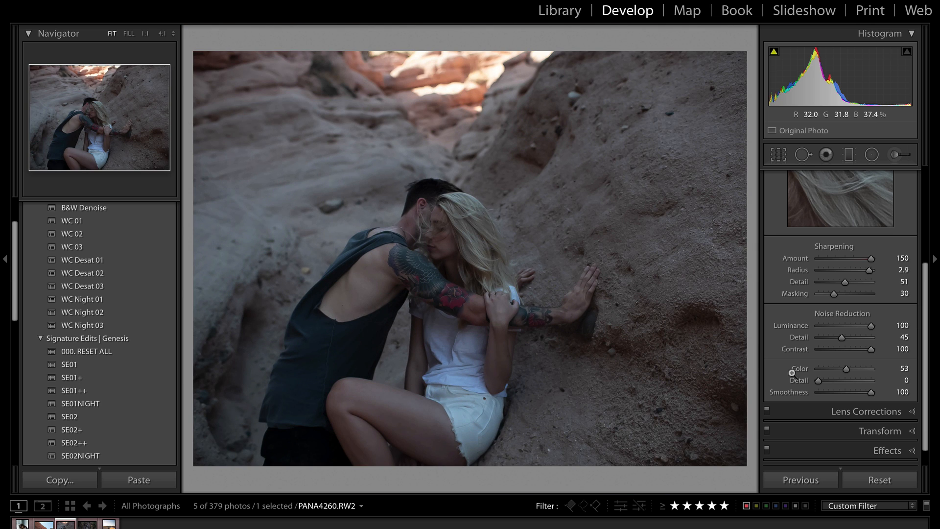
Lower colour noise Smoothness to 63 and move the Detail preview over the faces
{"action": "left_click_drag", "start_coordinate": [871, 393], "coordinate": [852, 395]}
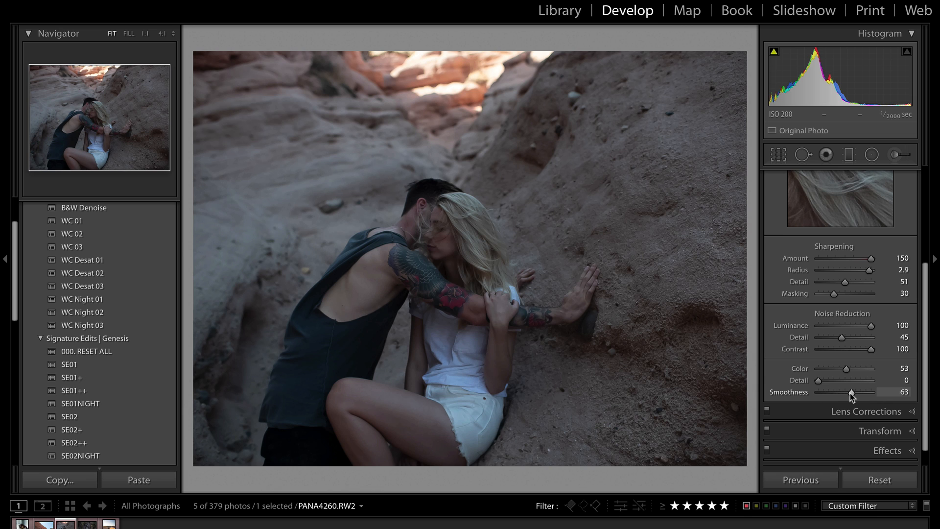
{"action": "scroll", "coordinate": [866, 252], "scroll_direction": "up", "scroll_amount": 3}
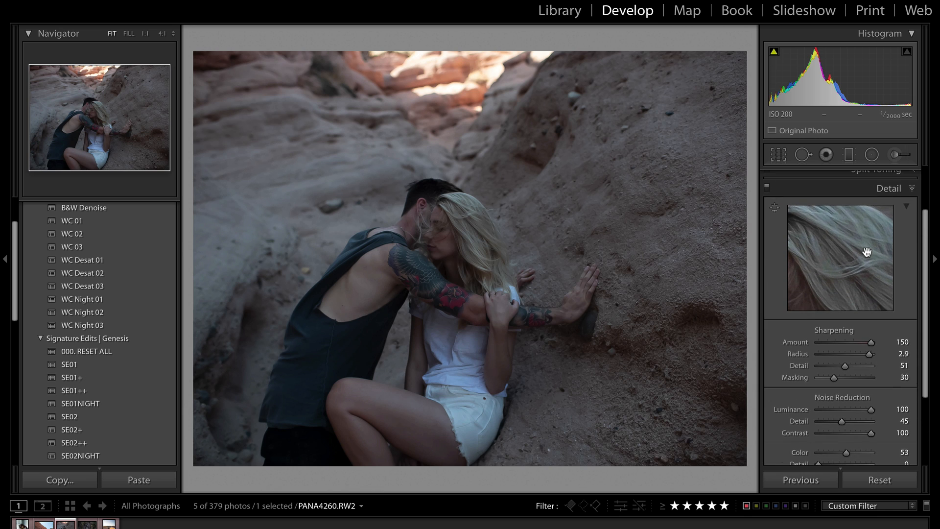
{"action": "left_click_drag", "start_coordinate": [837, 251], "coordinate": [935, 212]}
{"action": "left_click_drag", "start_coordinate": [832, 245], "coordinate": [852, 279]}
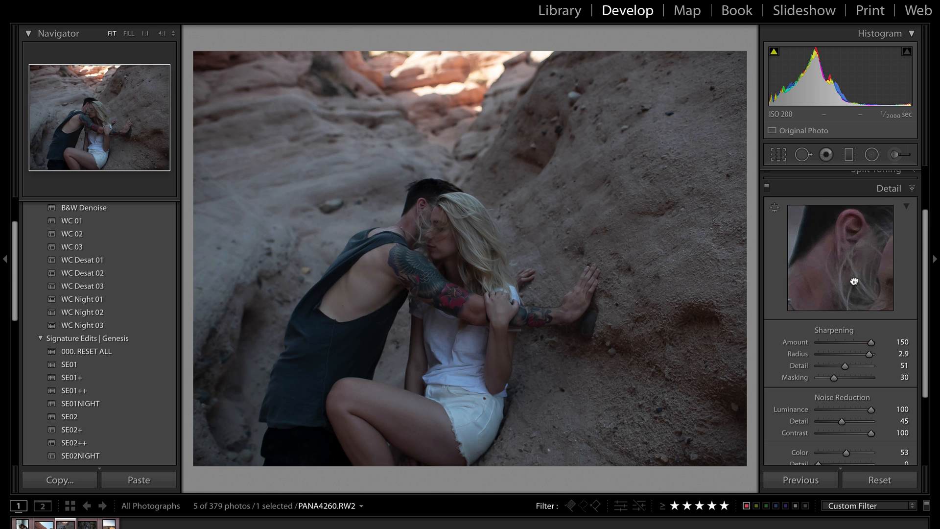
{"action": "left_click", "coordinate": [374, 209]}
{"action": "left_click", "coordinate": [705, 282]}
Check the man's ear at 4:1, then target the Detail preview on the rose tattoo
{"action": "left_click", "coordinate": [385, 233]}
{"action": "left_click_drag", "start_coordinate": [692, 199], "coordinate": [342, 373]}
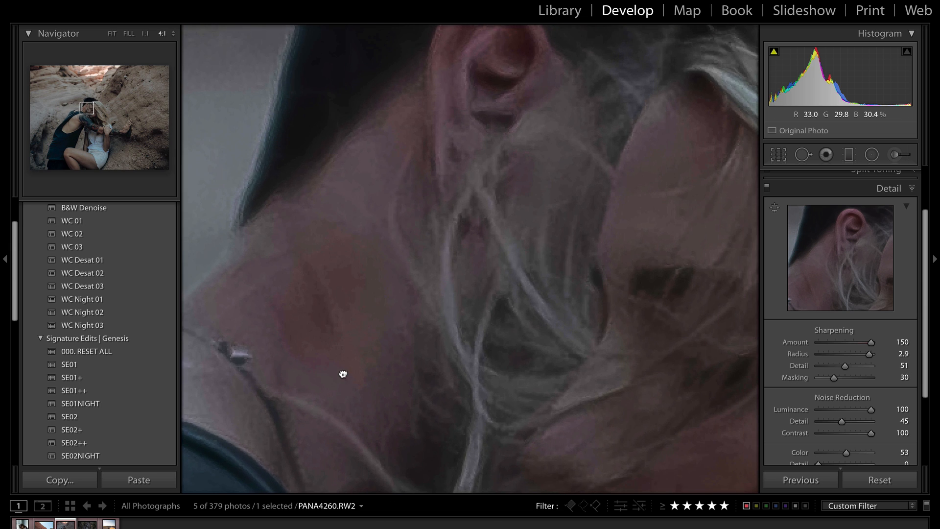
{"action": "left_click_drag", "start_coordinate": [643, 199], "coordinate": [539, 326]}
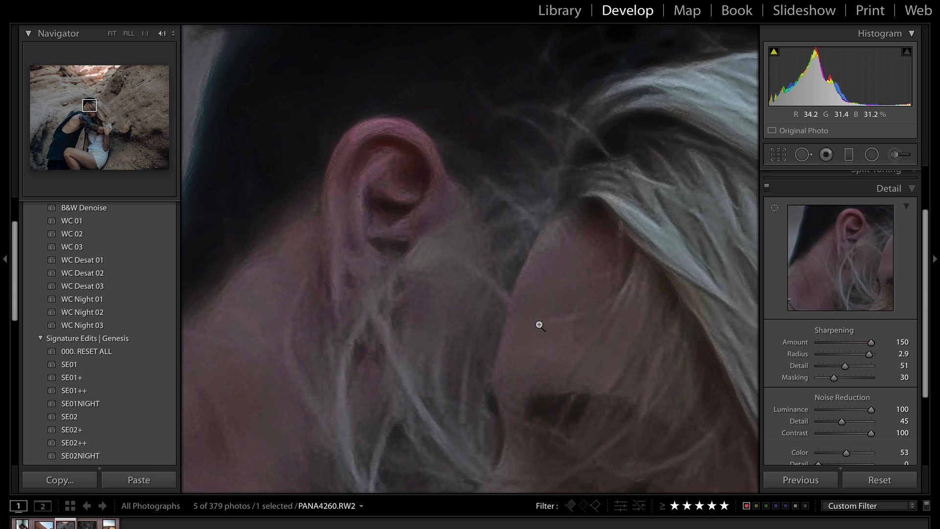
{"action": "left_click", "coordinate": [540, 326]}
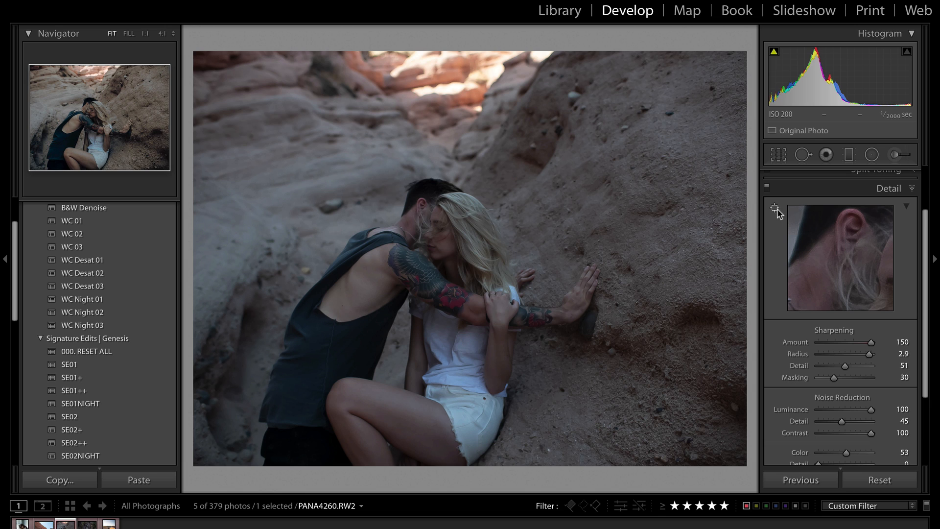
{"action": "left_click_drag", "start_coordinate": [815, 225], "coordinate": [685, 191]}
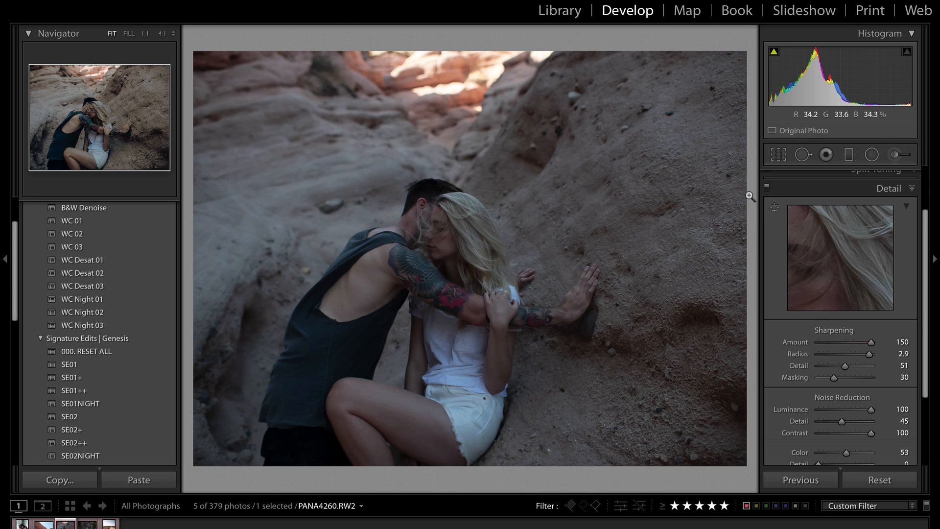
{"action": "left_click", "coordinate": [774, 210]}
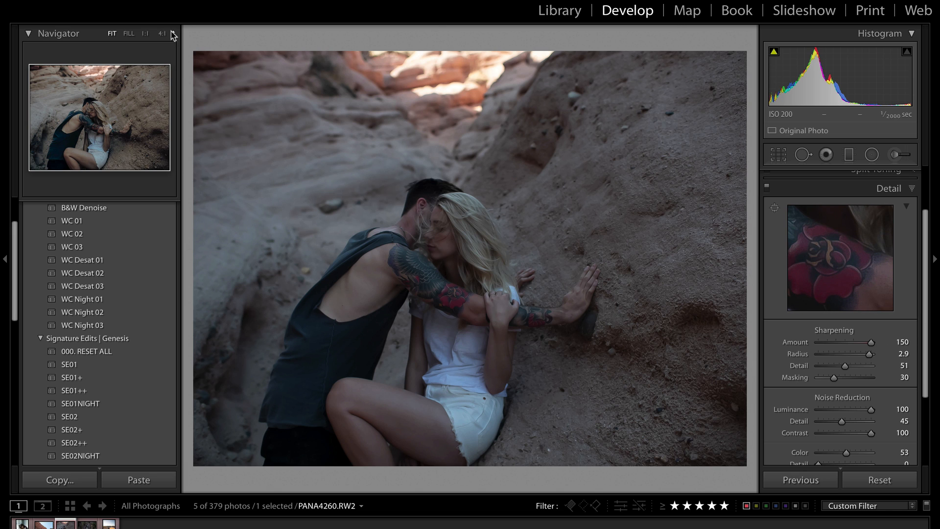
Zoom in to 11:1 with the ear centred in view
{"action": "left_click", "coordinate": [145, 34]}
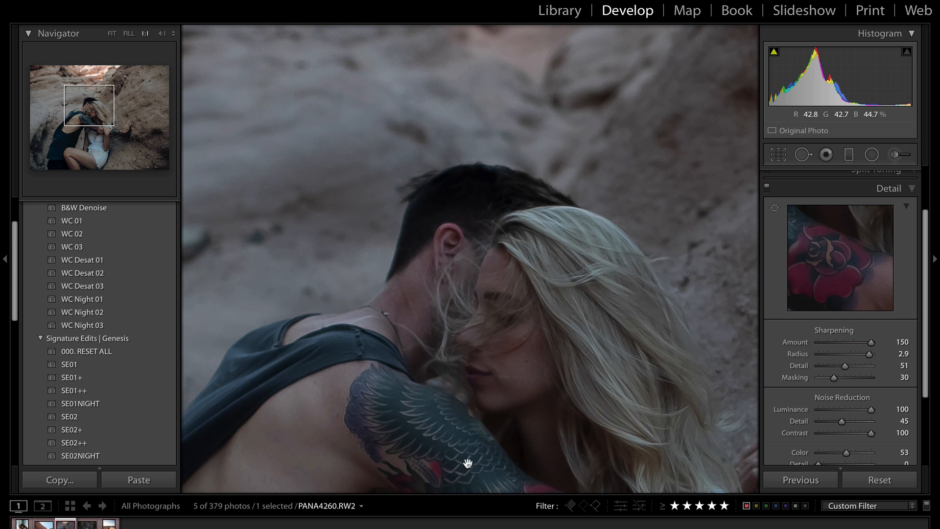
{"action": "left_click_drag", "start_coordinate": [465, 461], "coordinate": [462, 342]}
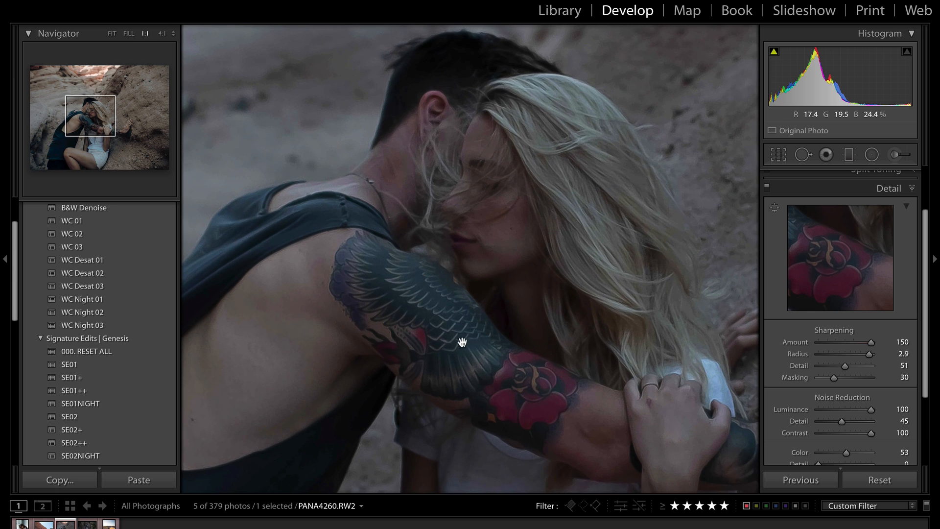
{"action": "left_click", "coordinate": [162, 33]}
{"action": "left_click_drag", "start_coordinate": [415, 277], "coordinate": [417, 455]}
{"action": "left_click_drag", "start_coordinate": [472, 185], "coordinate": [473, 344]}
{"action": "left_click", "coordinate": [173, 35]}
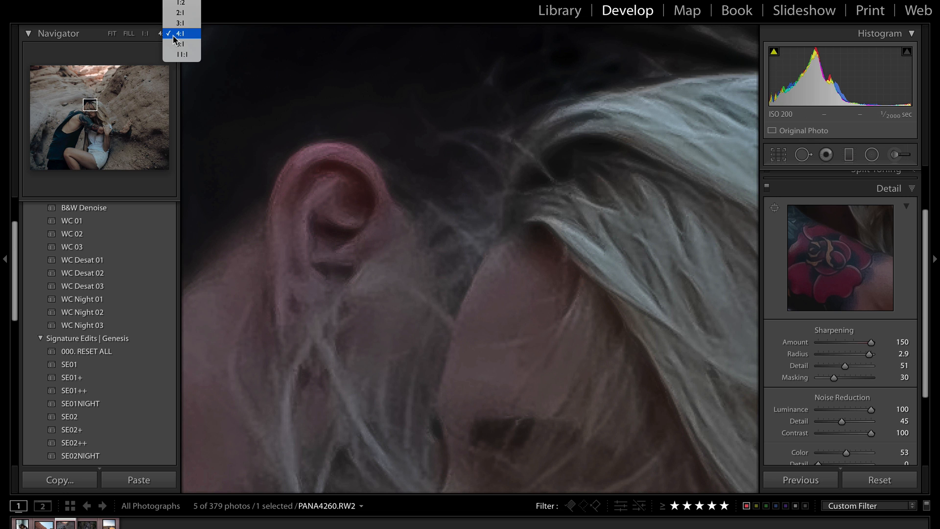
{"action": "left_click", "coordinate": [179, 61]}
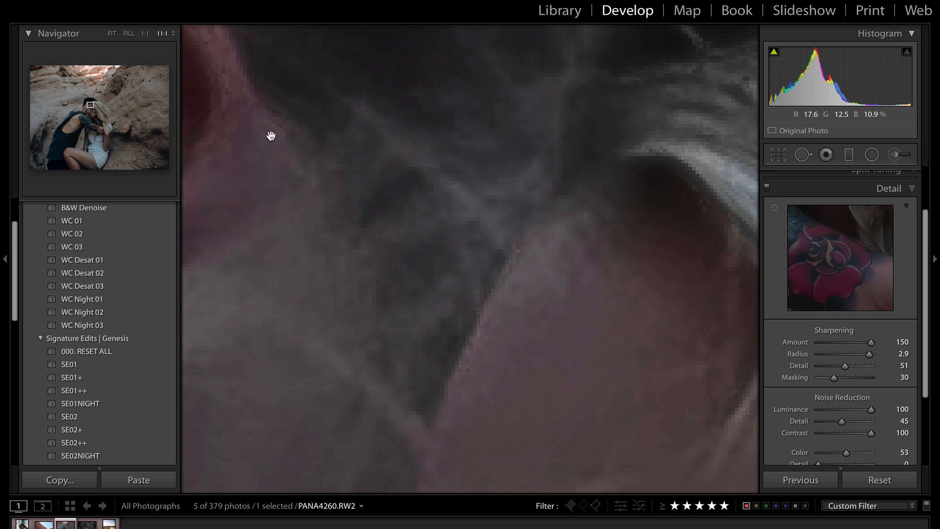
{"action": "left_click_drag", "start_coordinate": [271, 137], "coordinate": [767, 241]}
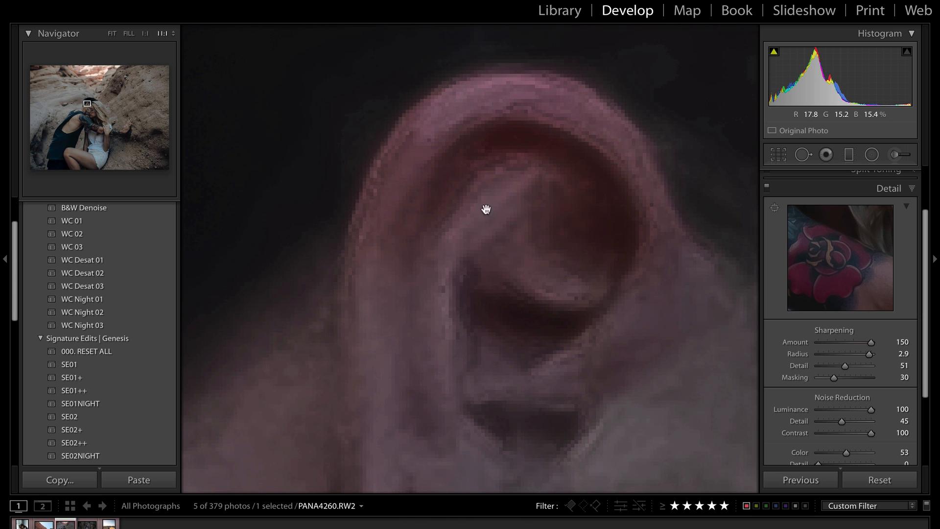
Set sharpening Amount to 94 and Radius to 3.0, then fit the whole photo
{"action": "left_click", "coordinate": [844, 343]}
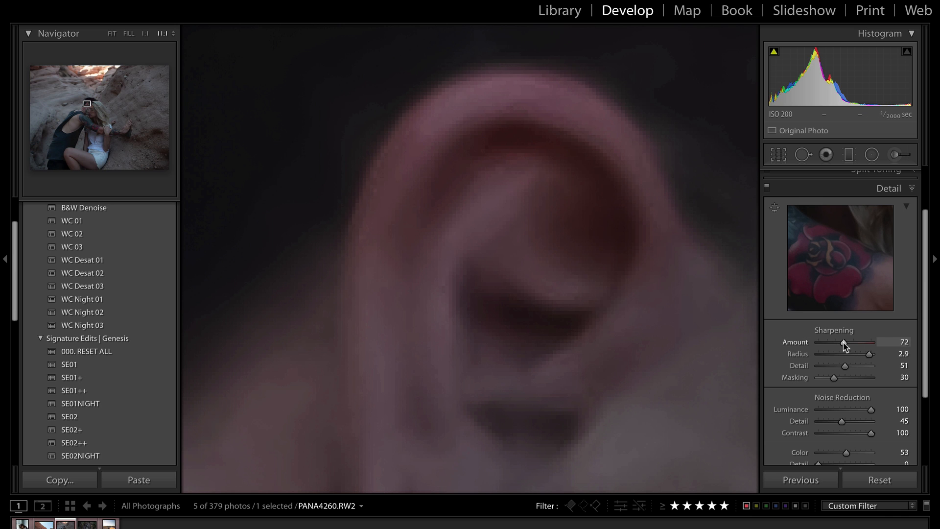
{"action": "left_click", "coordinate": [850, 343]}
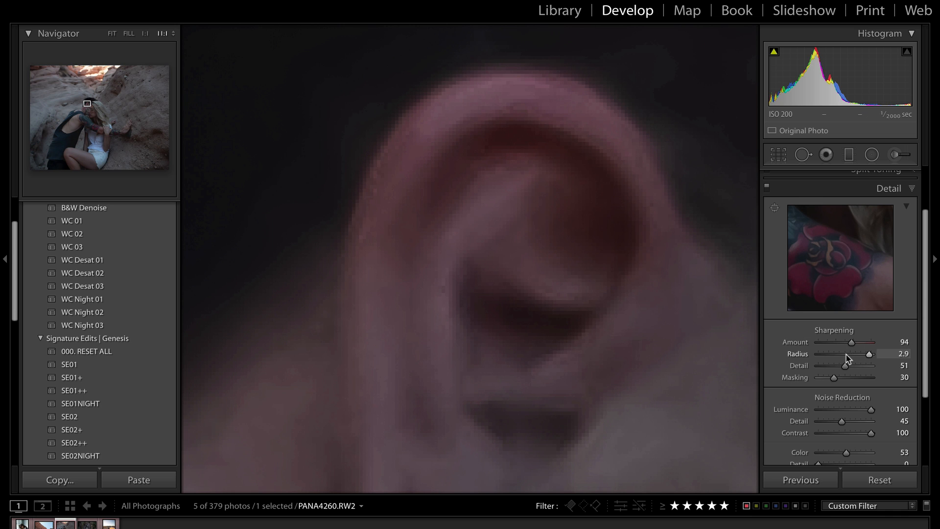
{"action": "left_click_drag", "start_coordinate": [847, 357], "coordinate": [894, 361]}
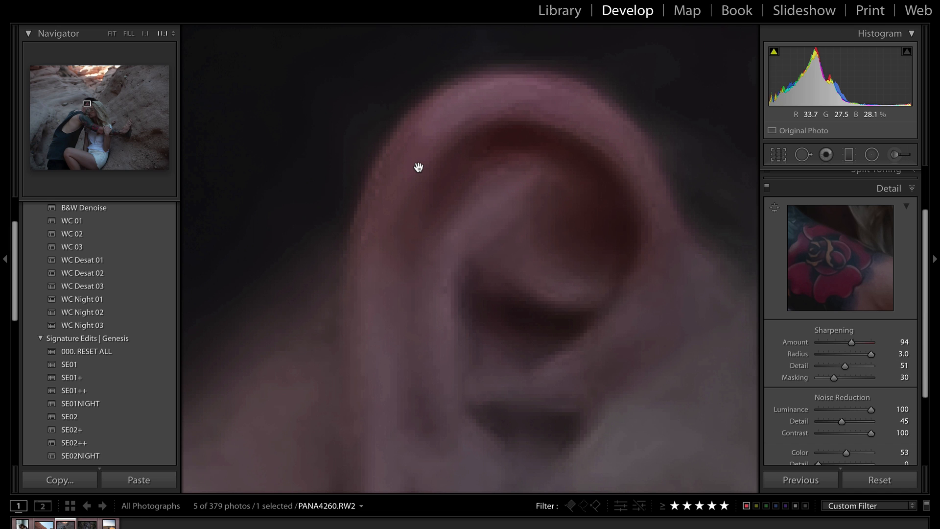
{"action": "left_click", "coordinate": [455, 204]}
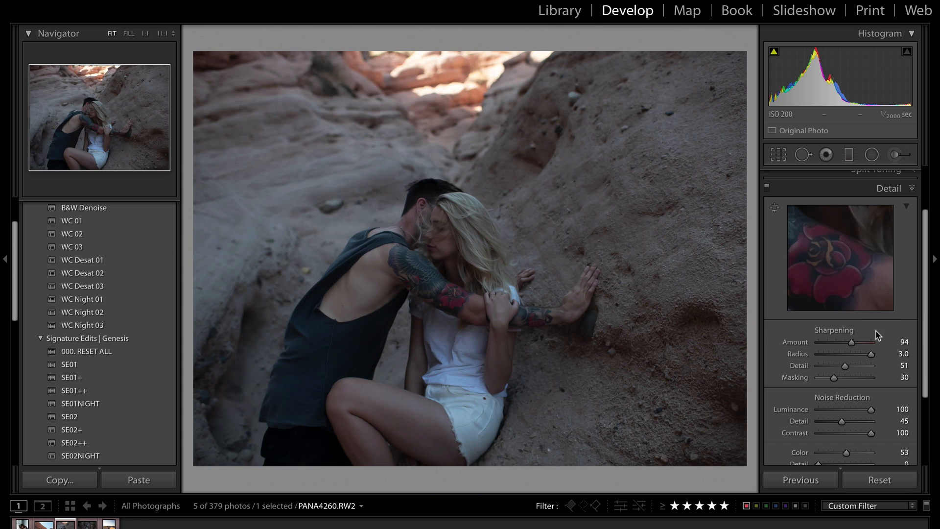
Restore sharpening Amount to 150 and compare Detail adjustments off and on at 1:1
{"action": "left_click_drag", "start_coordinate": [851, 343], "coordinate": [888, 347]}
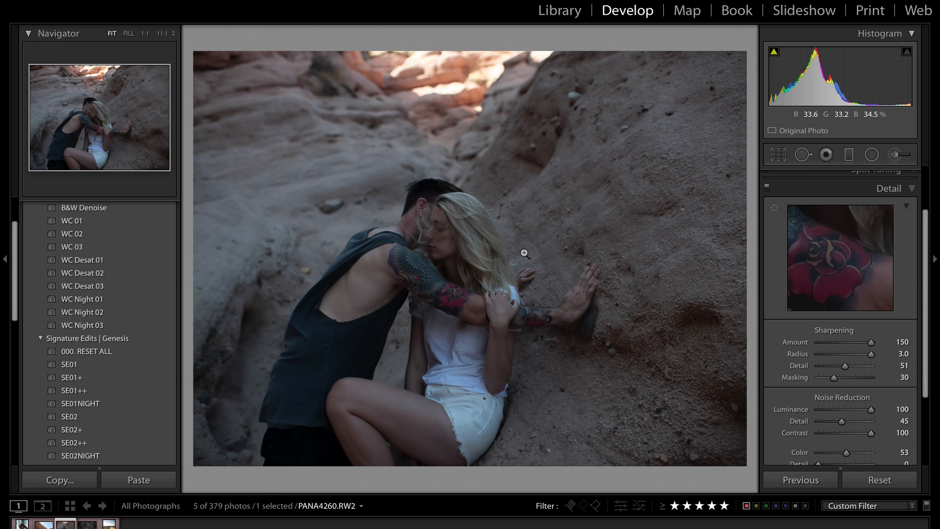
{"action": "left_click", "coordinate": [447, 232]}
{"action": "left_click", "coordinate": [447, 232]}
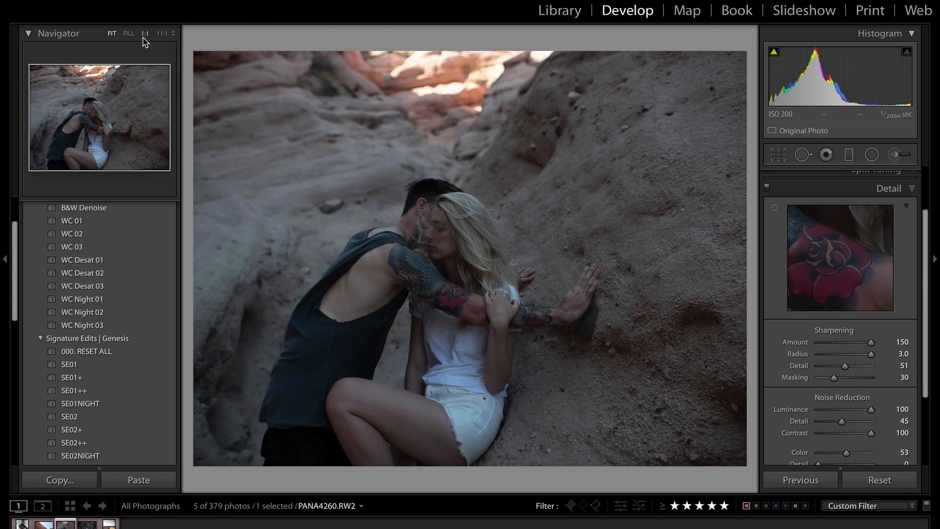
{"action": "left_click", "coordinate": [146, 36]}
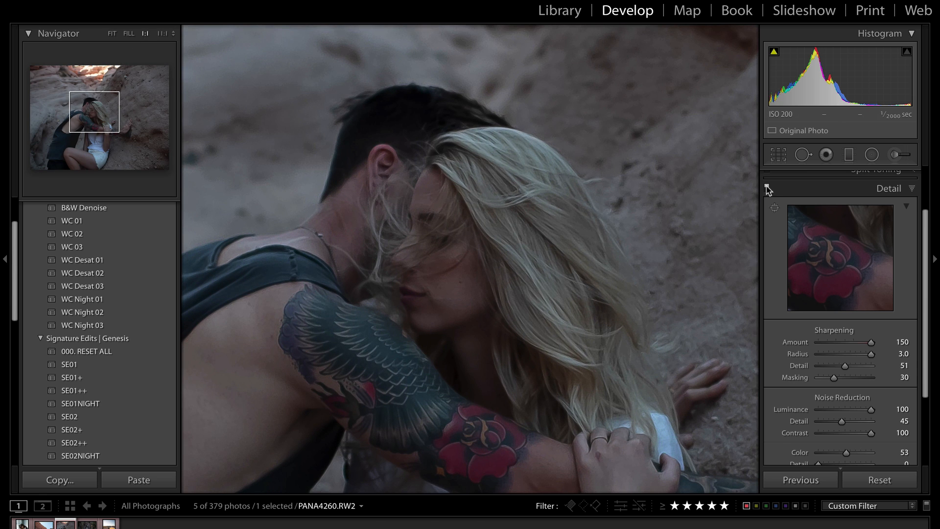
{"action": "left_click", "coordinate": [766, 188]}
{"action": "left_click", "coordinate": [767, 188]}
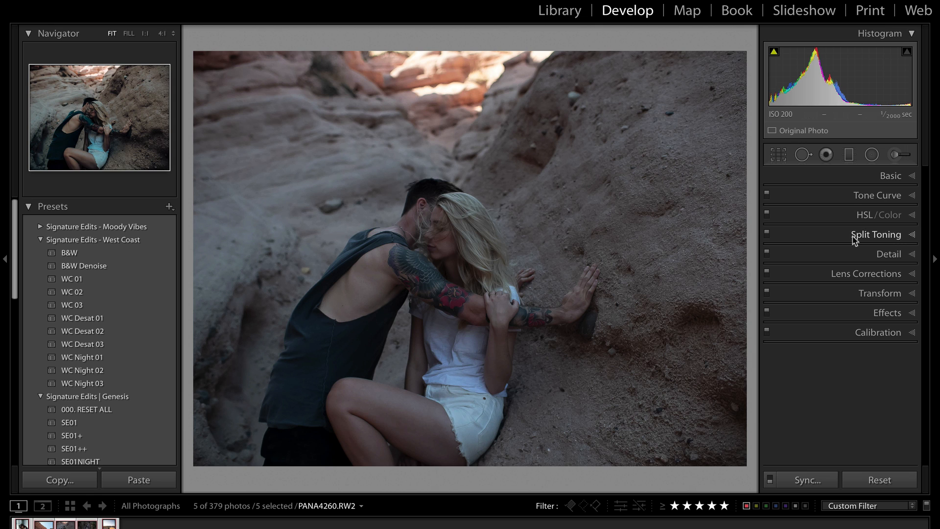
Review the Detail panel's sharpening and noise settings, toggling them off and on to compare
{"action": "left_click", "coordinate": [881, 254]}
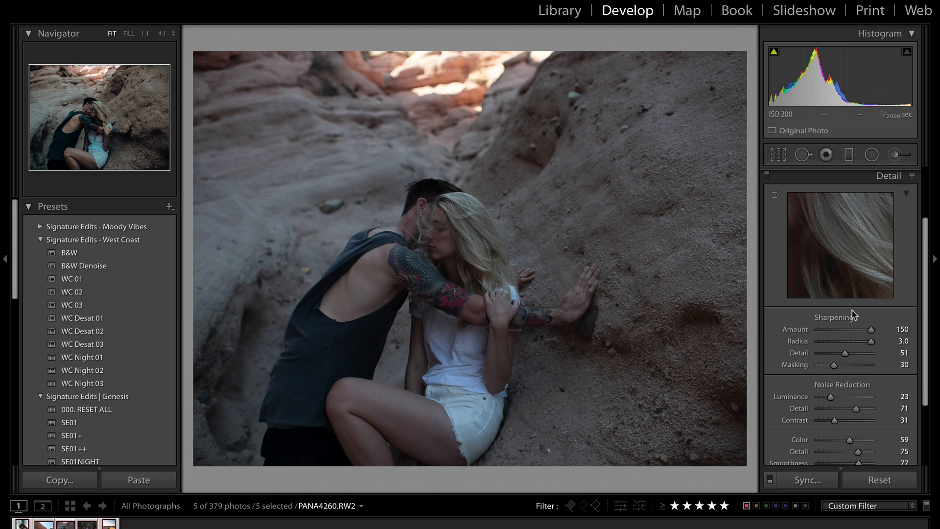
{"action": "scroll", "coordinate": [851, 316], "scroll_direction": "down", "scroll_amount": 2}
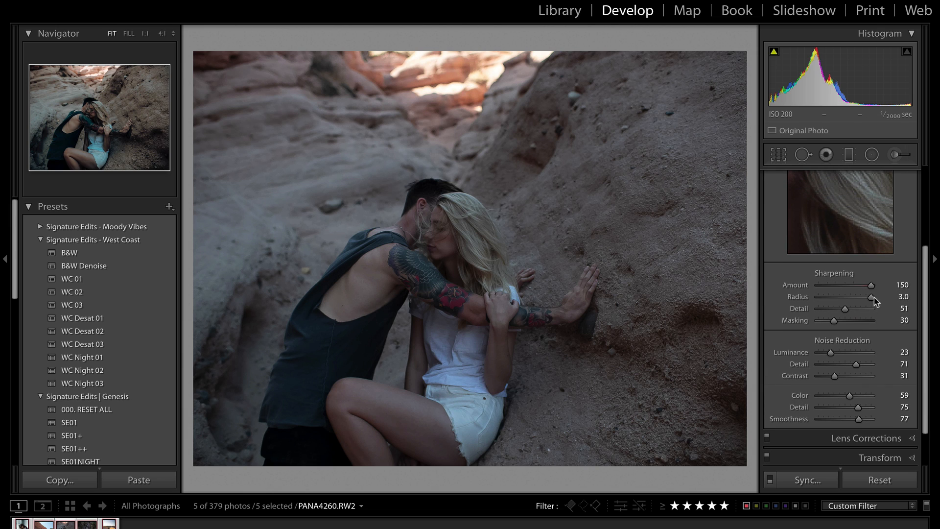
{"action": "scroll", "coordinate": [876, 337], "scroll_direction": "down", "scroll_amount": 2}
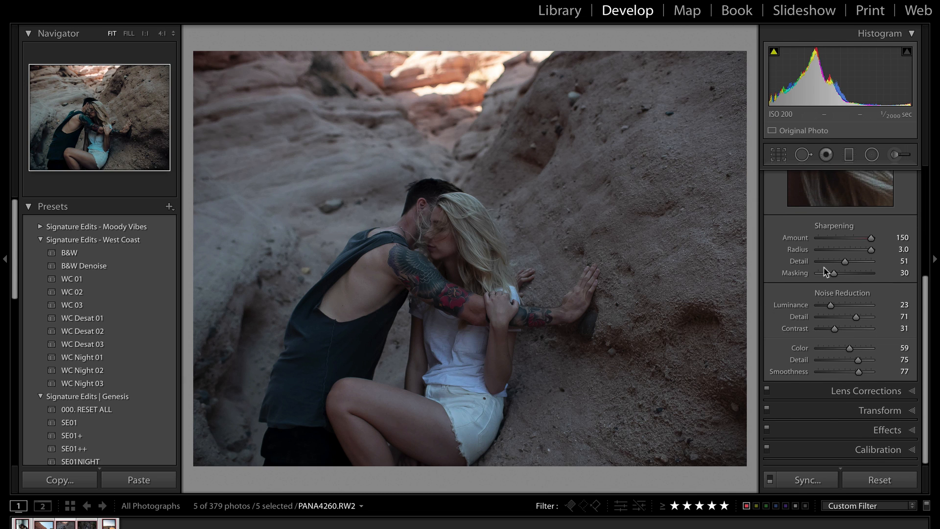
{"action": "scroll", "coordinate": [823, 267], "scroll_direction": "up", "scroll_amount": 4}
{"action": "left_click", "coordinate": [766, 175]}
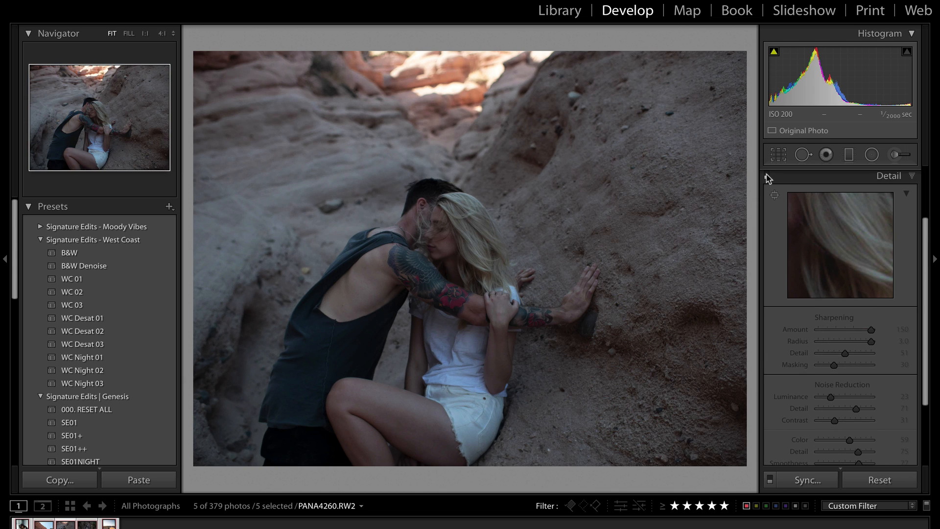
{"action": "left_click", "coordinate": [767, 175]}
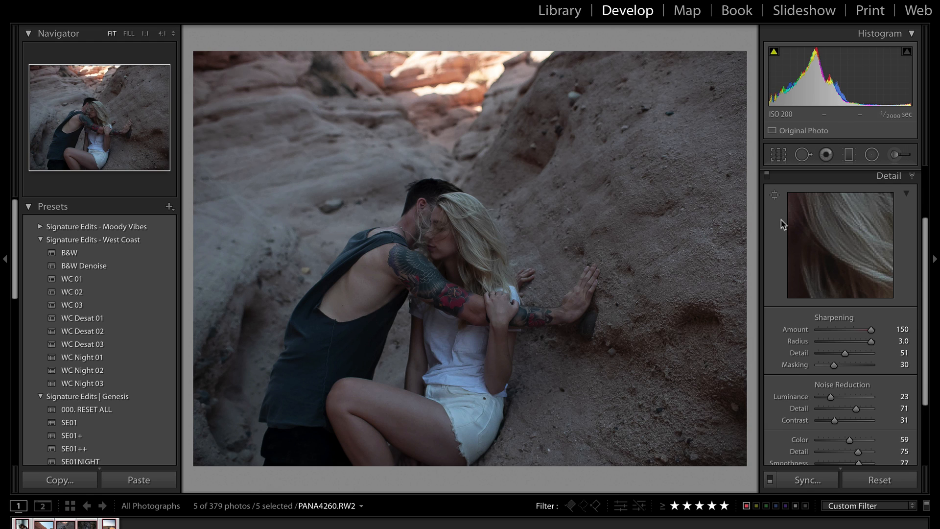
{"action": "scroll", "coordinate": [897, 159], "scroll_direction": "up", "scroll_amount": 3}
Start an Adjustment Brush with the 11 Add Texture effect at brush size 17
{"action": "left_click", "coordinate": [896, 156]}
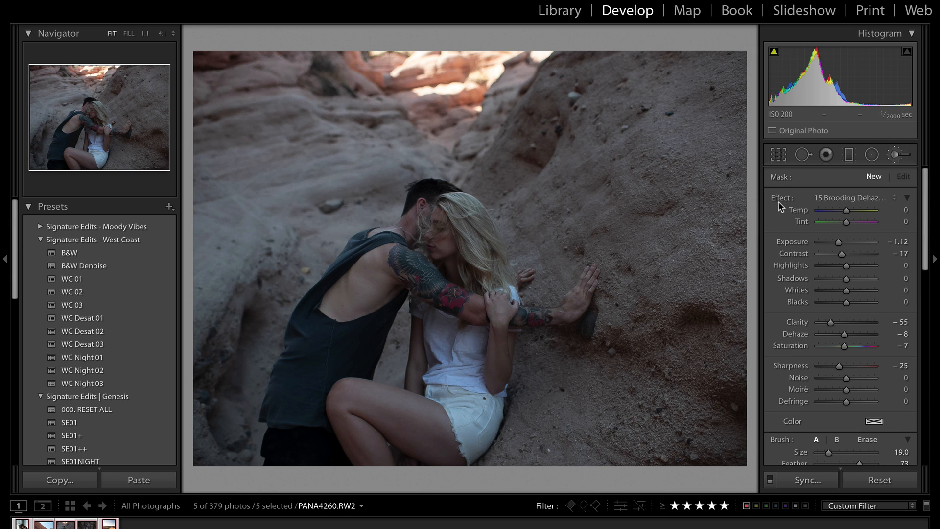
{"action": "left_click", "coordinate": [848, 199]}
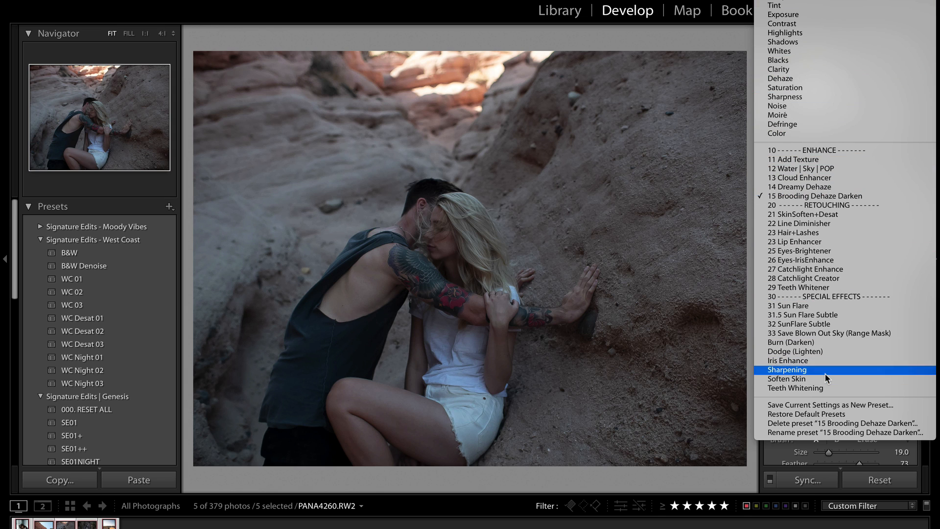
{"action": "left_click", "coordinate": [808, 160]}
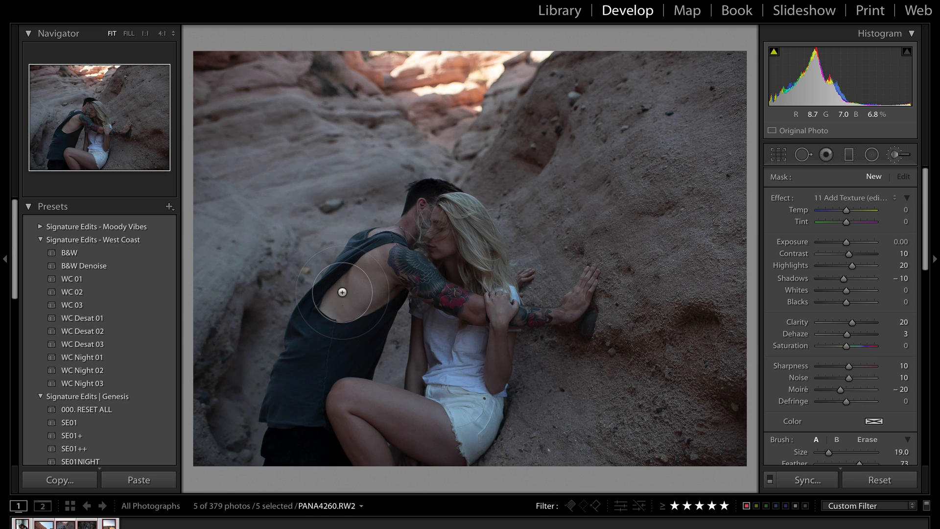
{"action": "key", "text": "]"}
{"action": "key", "text": "]"}
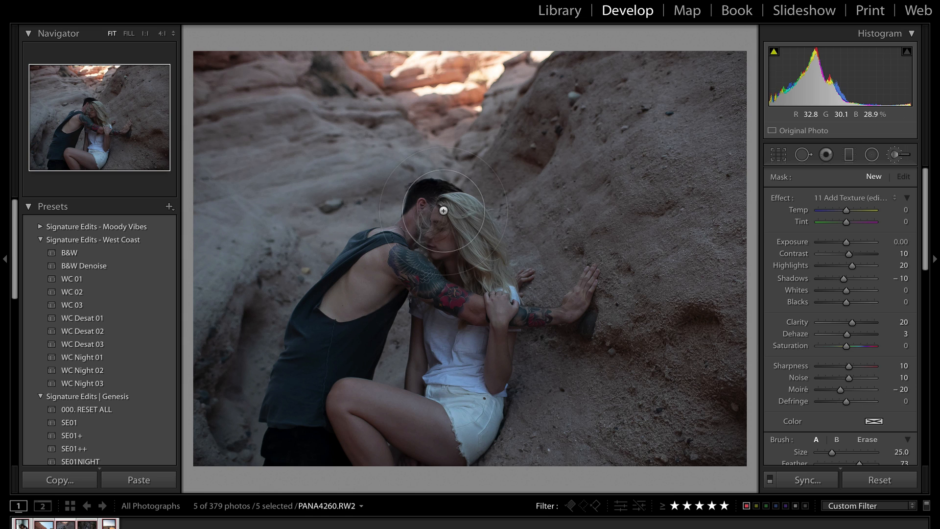
{"action": "key", "text": "["}
{"action": "key", "text": "["}
{"action": "key", "text": "["}
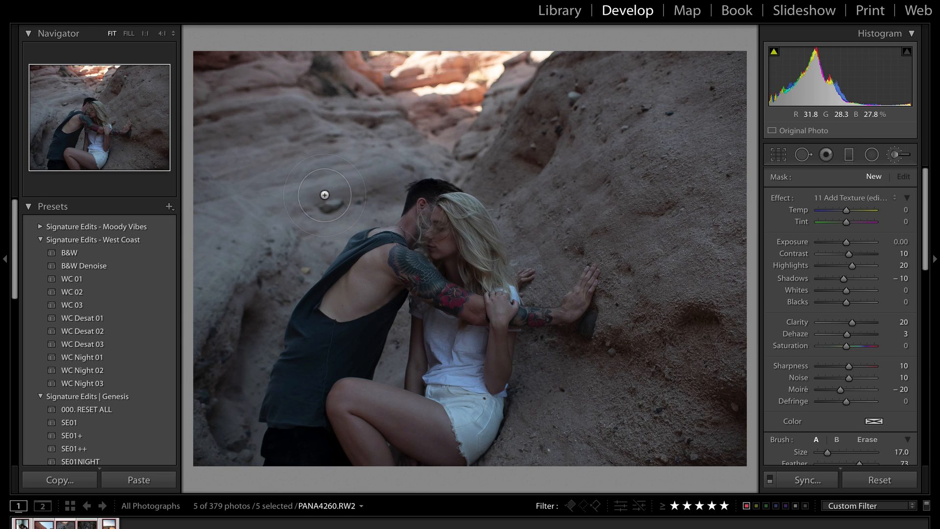
At 1:1, paint the texture over the woman's hair, checking the overlay and restoring the deleted adjustment
{"action": "left_click", "coordinate": [144, 34]}
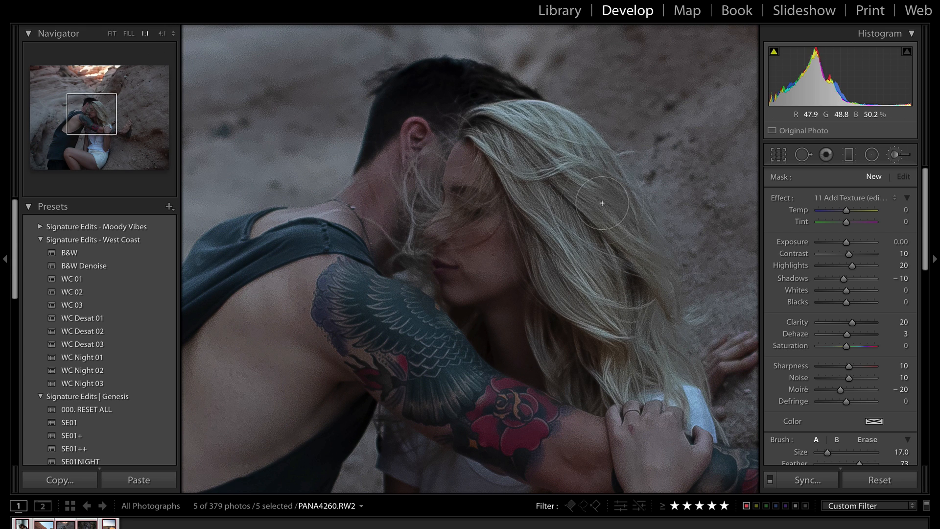
{"action": "mouse_move", "coordinate": [502, 141]}
{"action": "left_mouse_down"}
{"action": "mouse_move", "coordinate": [509, 124]}
{"action": "mouse_move", "coordinate": [631, 234]}
{"action": "mouse_move", "coordinate": [639, 365]}
{"action": "left_mouse_up"}
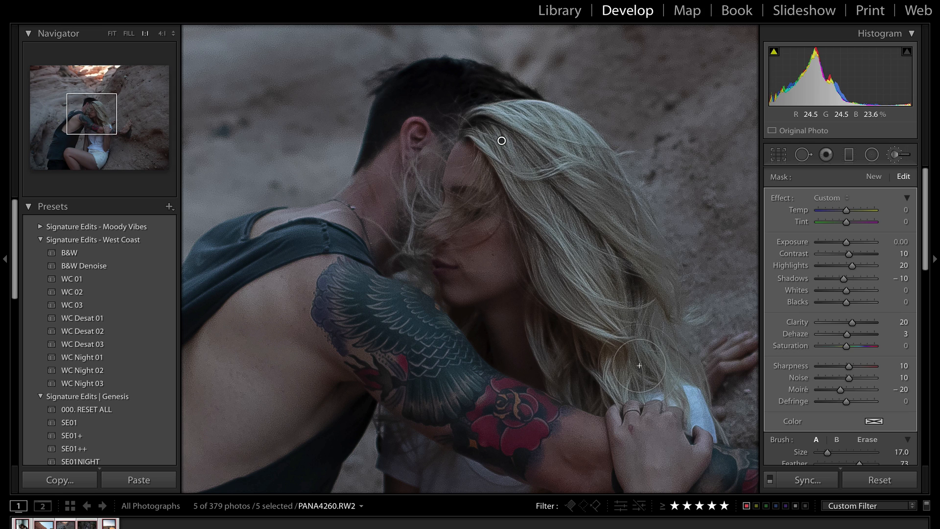
{"action": "key", "text": "o"}
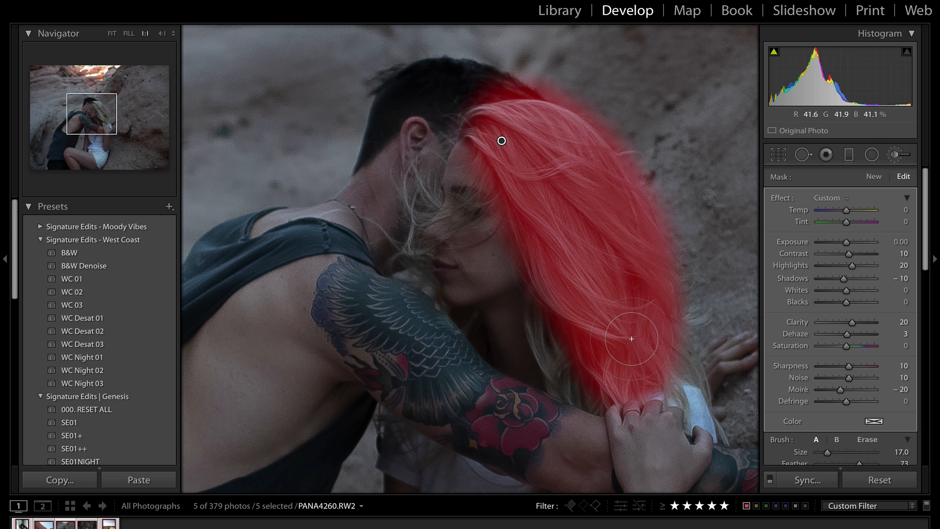
{"action": "scroll", "coordinate": [440, 150], "scroll_direction": "down", "scroll_amount": 3}
{"action": "mouse_move", "coordinate": [457, 136]}
{"action": "left_mouse_down"}
{"action": "mouse_move", "coordinate": [414, 222]}
{"action": "mouse_move", "coordinate": [429, 197]}
{"action": "left_mouse_up"}
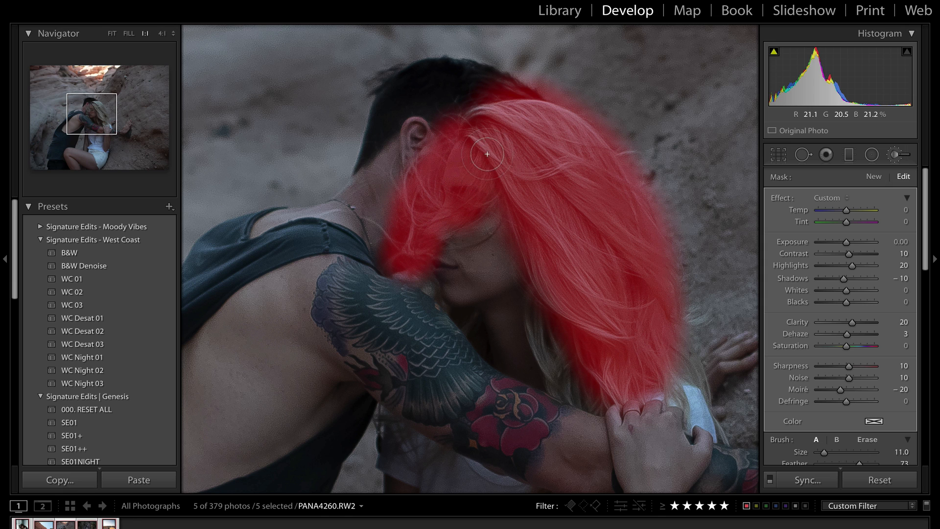
{"action": "key", "text": "o"}
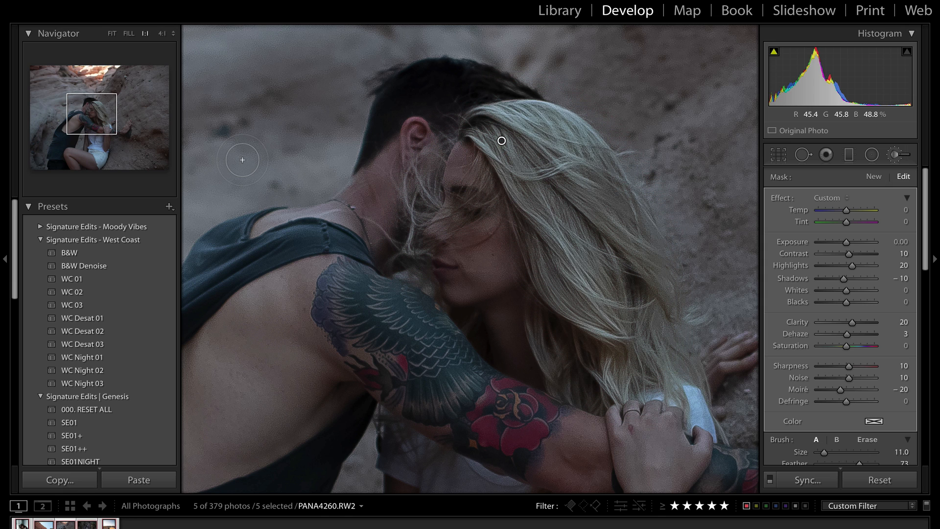
{"action": "key", "text": "Delete"}
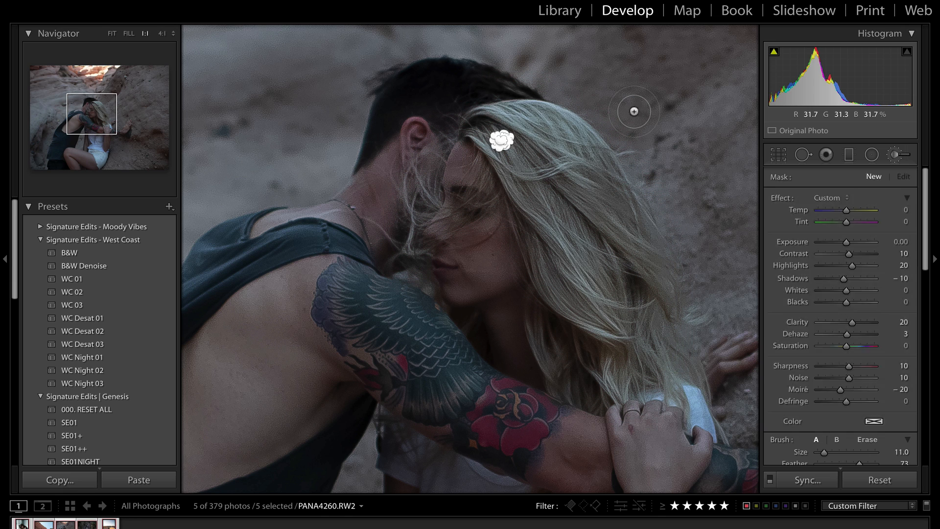
{"action": "key", "text": "ctrl+z"}
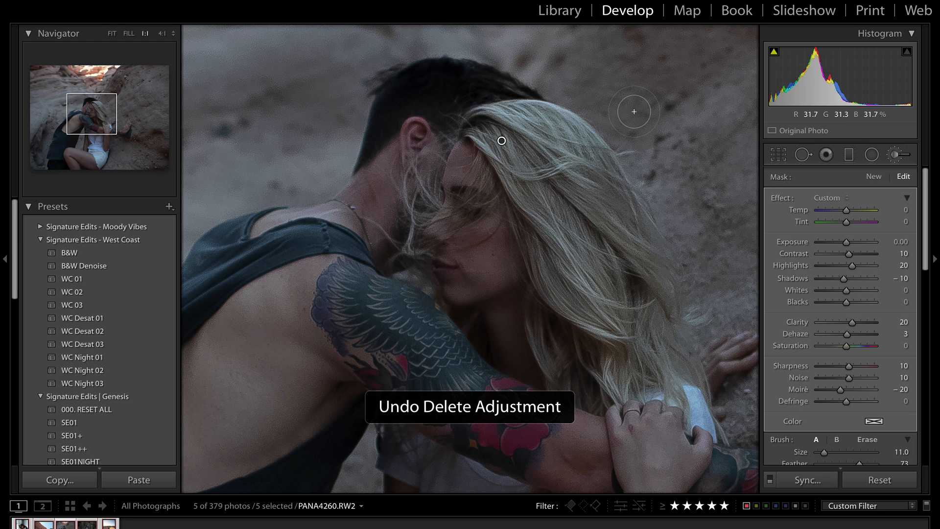
Pan to the man's tattooed arm and paint a new brush adjustment over the tattoo
{"action": "left_click", "coordinate": [100, 116]}
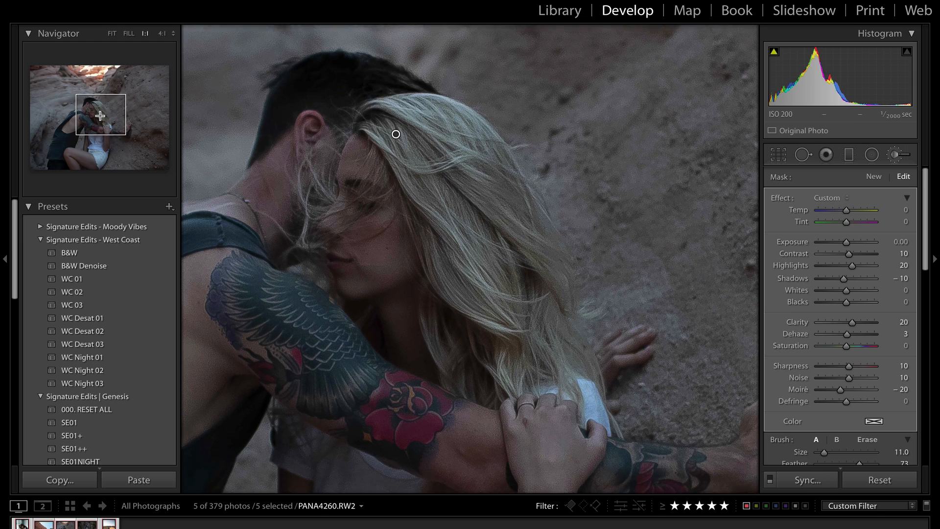
{"action": "left_click", "coordinate": [84, 123]}
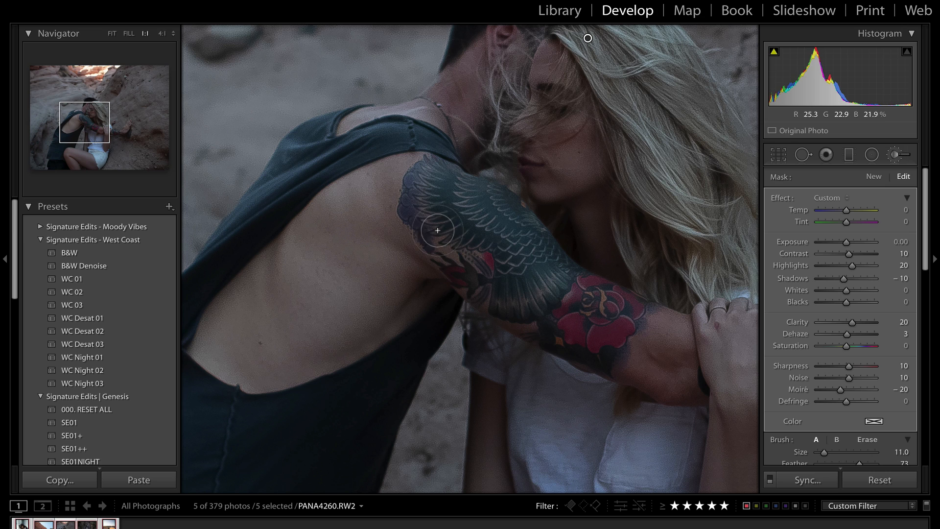
{"action": "left_click", "coordinate": [873, 178]}
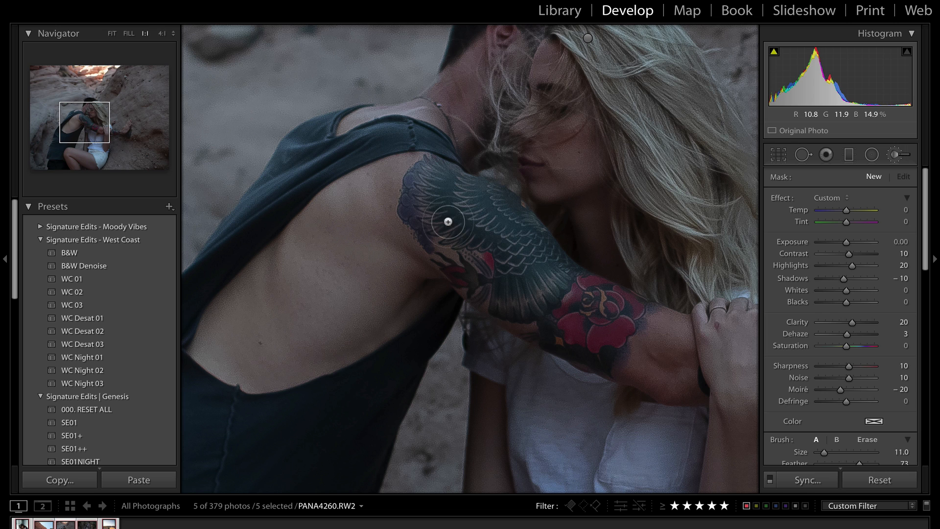
{"action": "scroll", "coordinate": [482, 244], "scroll_direction": "up", "scroll_amount": 6}
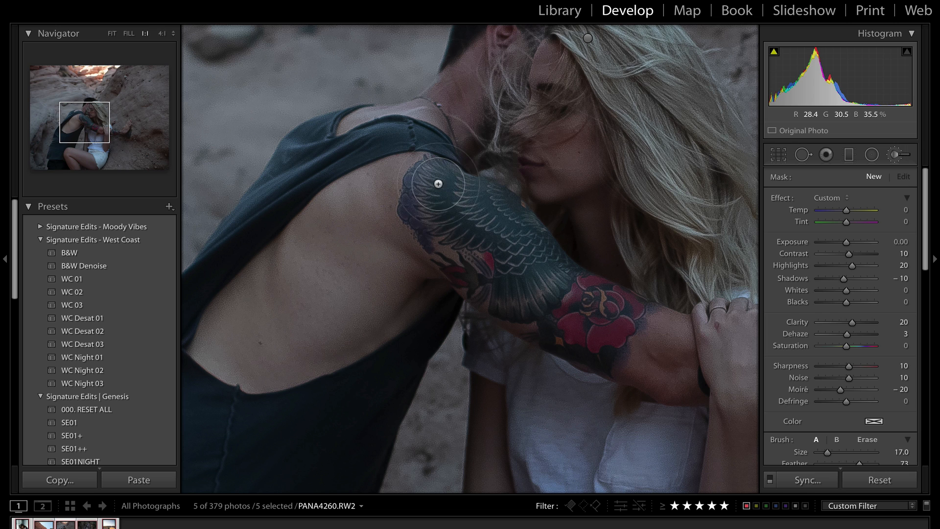
{"action": "mouse_move", "coordinate": [462, 268]}
{"action": "left_mouse_down"}
{"action": "mouse_move", "coordinate": [560, 296]}
{"action": "mouse_move", "coordinate": [509, 228]}
{"action": "mouse_move", "coordinate": [605, 308]}
{"action": "left_mouse_up"}
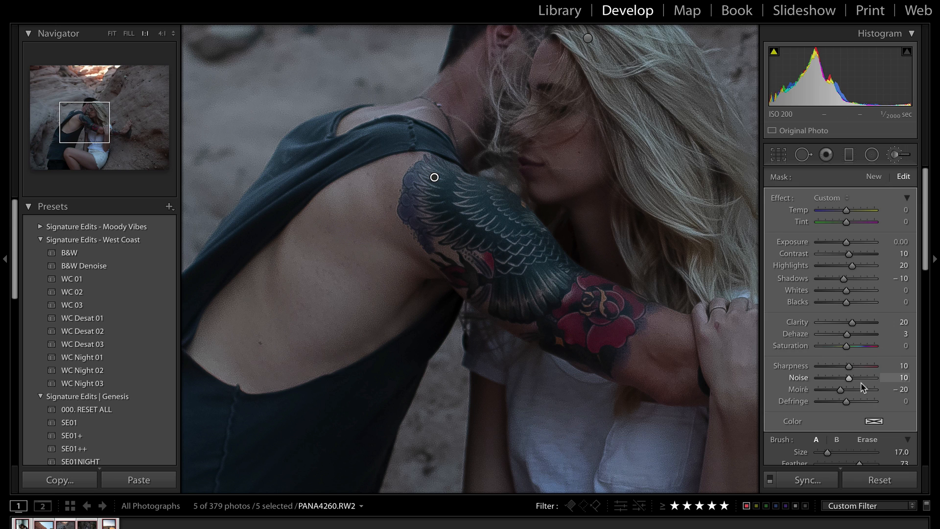
Raise the brush size to 15 and paint down the tattooed arm to the rose
{"action": "scroll", "coordinate": [813, 346], "scroll_direction": "down", "scroll_amount": 4}
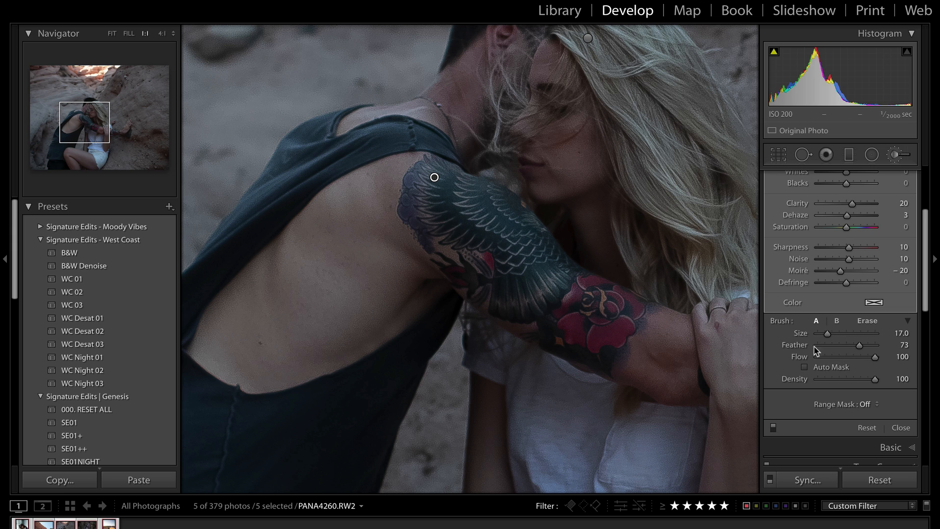
{"action": "scroll", "coordinate": [469, 221], "scroll_direction": "down", "scroll_amount": 9}
{"action": "scroll", "coordinate": [468, 221], "scroll_direction": "up", "scroll_amount": 6}
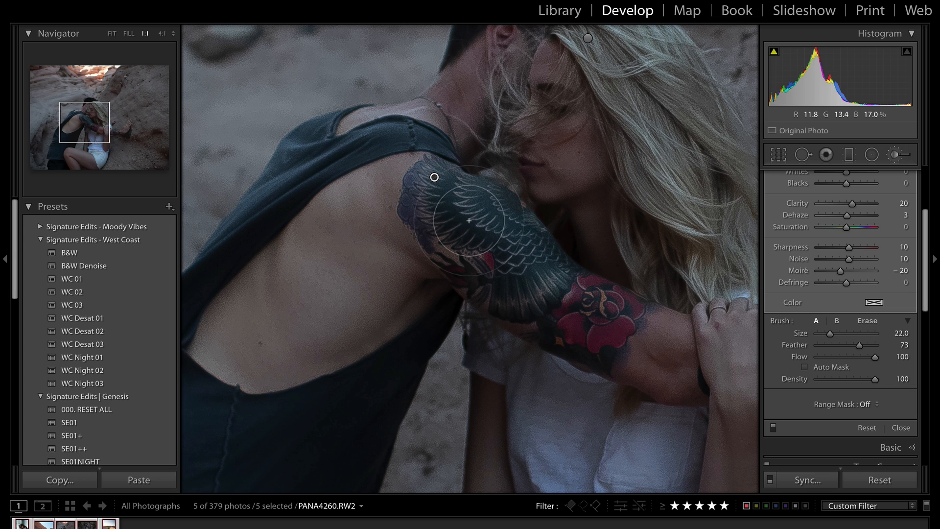
{"action": "scroll", "coordinate": [481, 212], "scroll_direction": "down", "scroll_amount": 7}
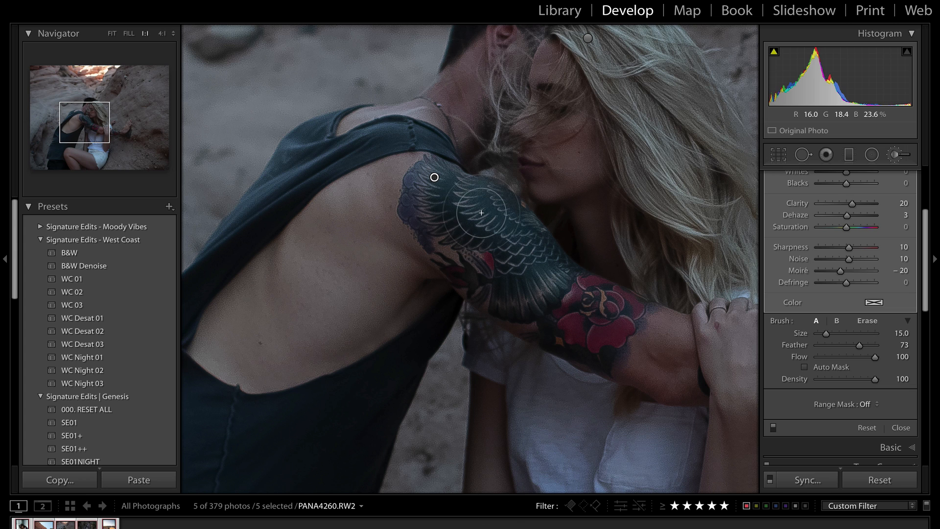
{"action": "mouse_move", "coordinate": [481, 212]}
{"action": "left_mouse_down"}
{"action": "mouse_move", "coordinate": [546, 290]}
{"action": "mouse_move", "coordinate": [596, 327]}
{"action": "mouse_move", "coordinate": [508, 260]}
{"action": "left_mouse_up"}
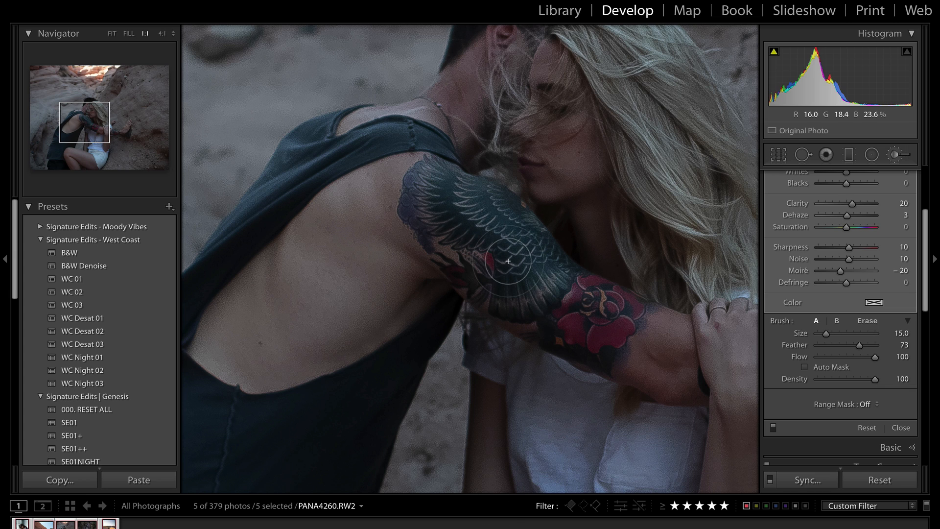
{"action": "scroll", "coordinate": [508, 261], "scroll_direction": "up", "scroll_amount": 5}
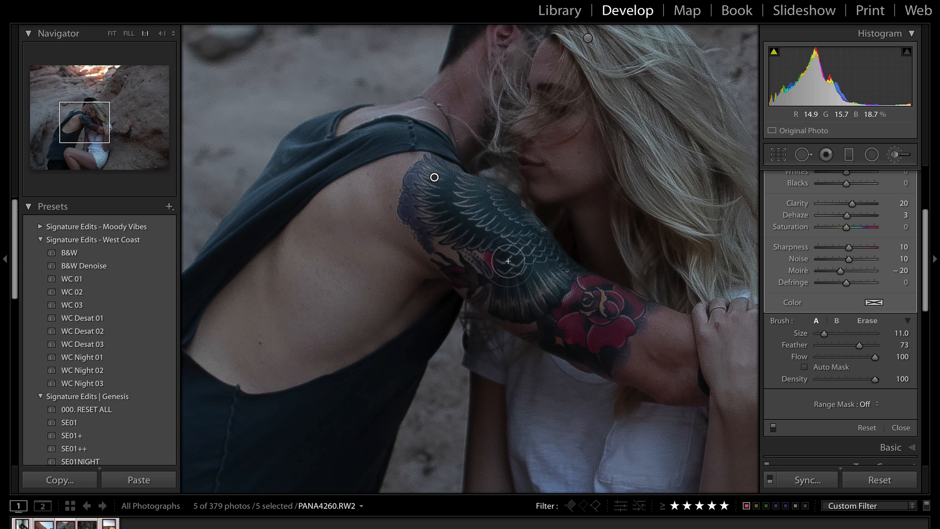
{"action": "mouse_move", "coordinate": [468, 225]}
{"action": "left_mouse_down"}
{"action": "mouse_move", "coordinate": [436, 196]}
{"action": "mouse_move", "coordinate": [588, 311]}
{"action": "mouse_move", "coordinate": [465, 265]}
{"action": "mouse_move", "coordinate": [456, 248]}
{"action": "left_mouse_up"}
{"action": "scroll", "coordinate": [401, 131], "scroll_direction": "down", "scroll_amount": 11}
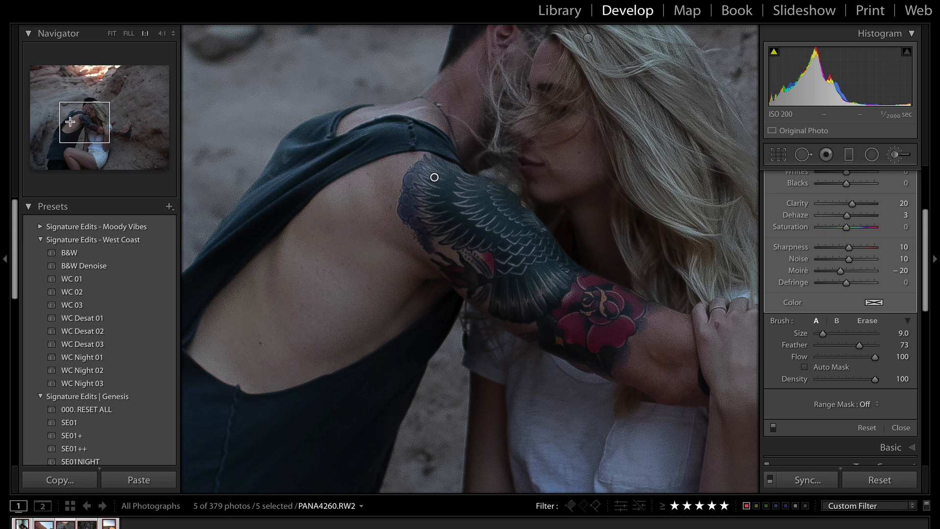
Pan the 1:1 view over the shirt, knee and shorts to inspect the strokes
{"action": "mouse_move", "coordinate": [73, 122]}
{"action": "left_mouse_down"}
{"action": "mouse_move", "coordinate": [55, 137]}
{"action": "mouse_move", "coordinate": [63, 130]}
{"action": "left_mouse_up"}
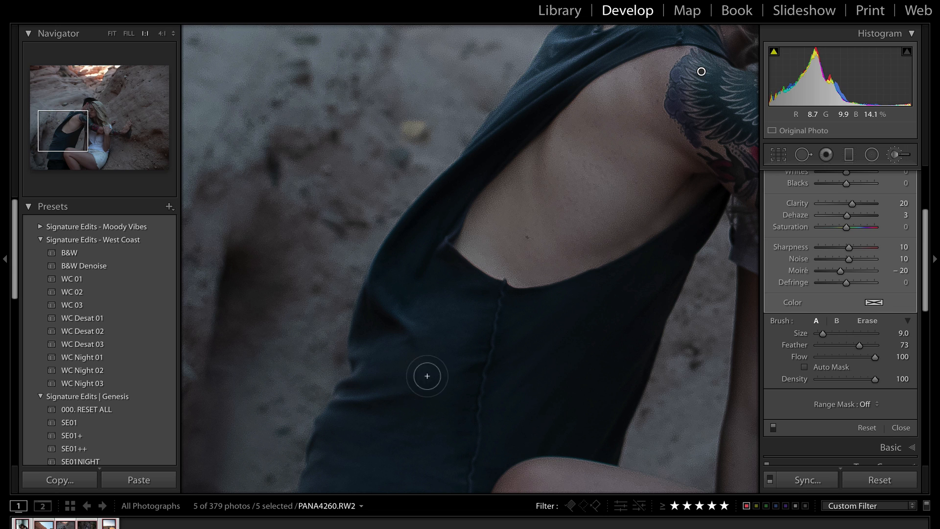
{"action": "scroll", "coordinate": [432, 409], "scroll_direction": "up", "scroll_amount": 6}
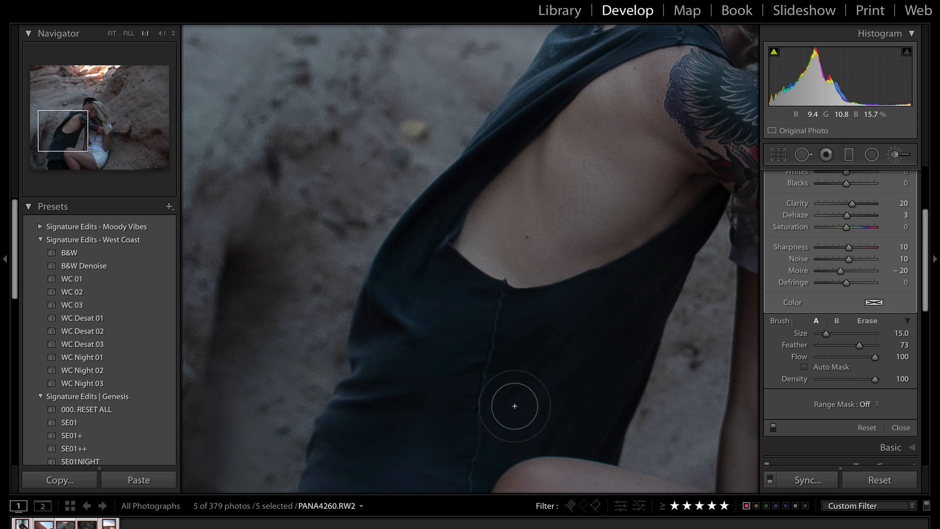
{"action": "left_click", "coordinate": [74, 153]}
{"action": "left_click_drag", "start_coordinate": [65, 153], "coordinate": [95, 151]}
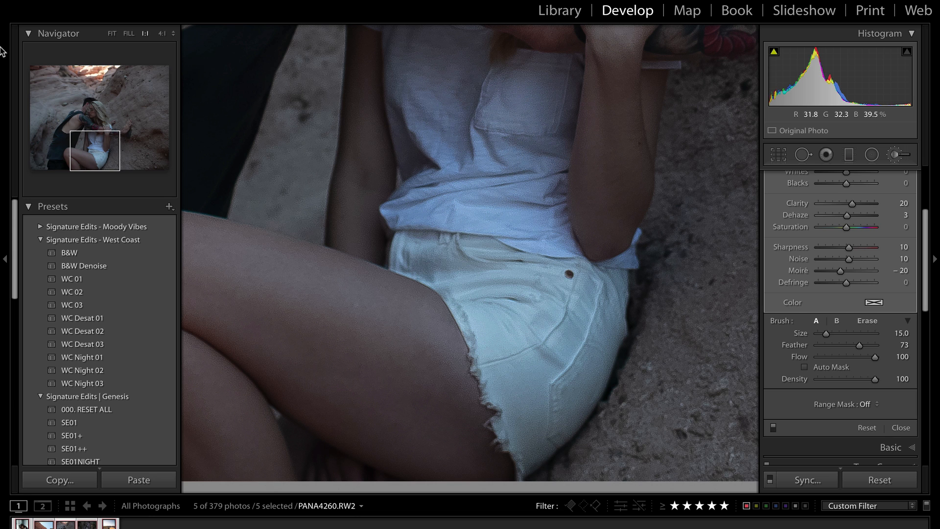
Fit the photo in the window and restore the brush edits after accidentally clearing them
{"action": "left_click", "coordinate": [112, 34]}
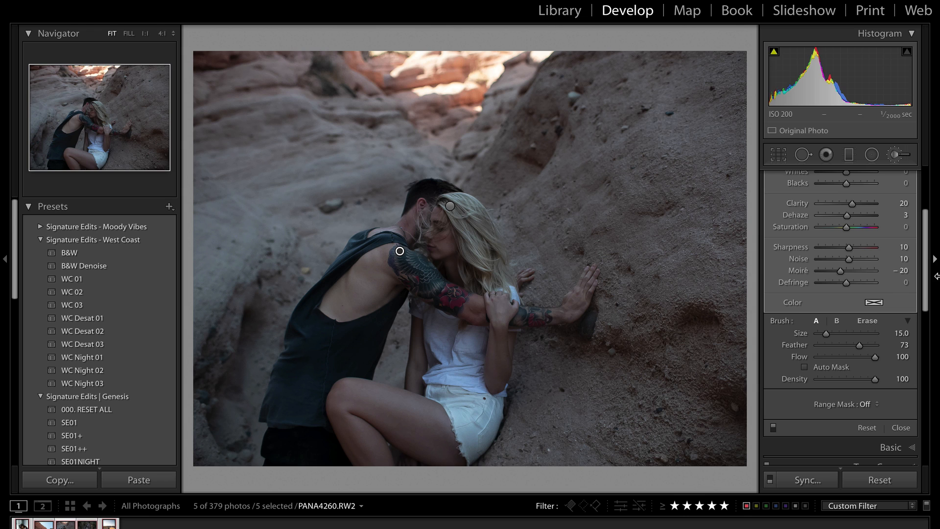
{"action": "left_click", "coordinate": [866, 428]}
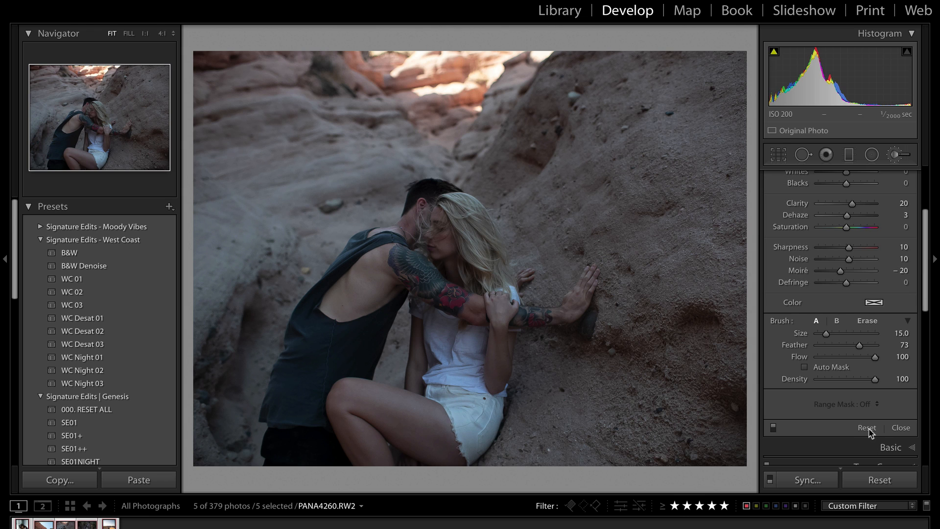
{"action": "key", "text": "ctrl+z"}
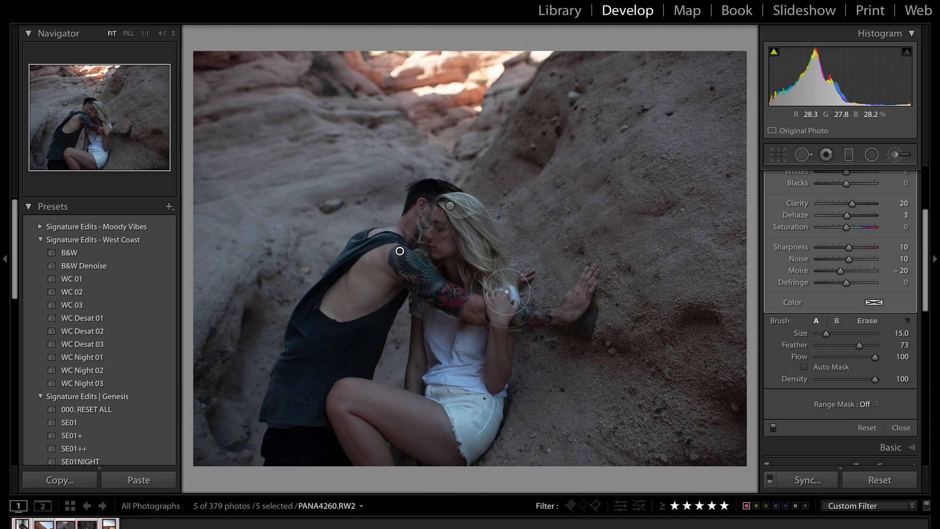
{"action": "scroll", "coordinate": [846, 264], "scroll_direction": "up", "scroll_amount": 5}
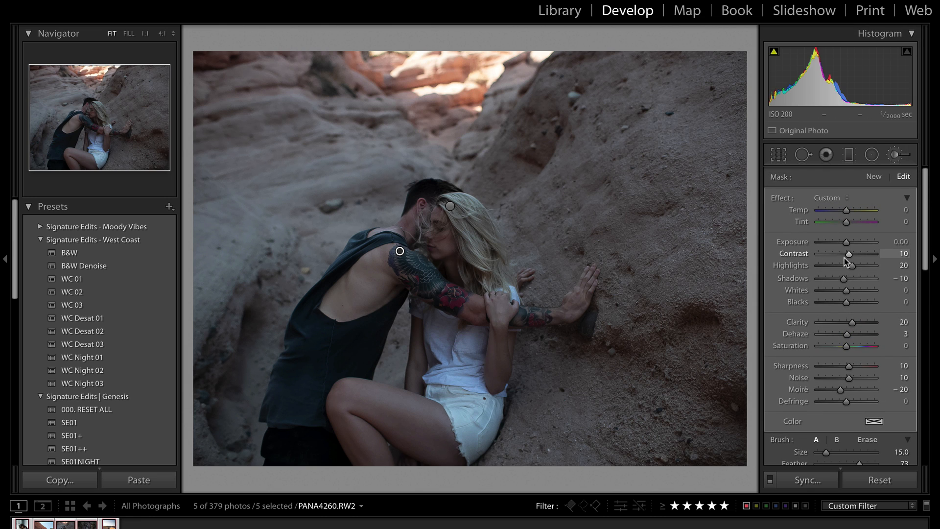
Add a new brush adjustment with 21 SkinSoften+Desat and paint it onto the woman's knee
{"action": "left_click", "coordinate": [874, 177]}
{"action": "left_click", "coordinate": [838, 198]}
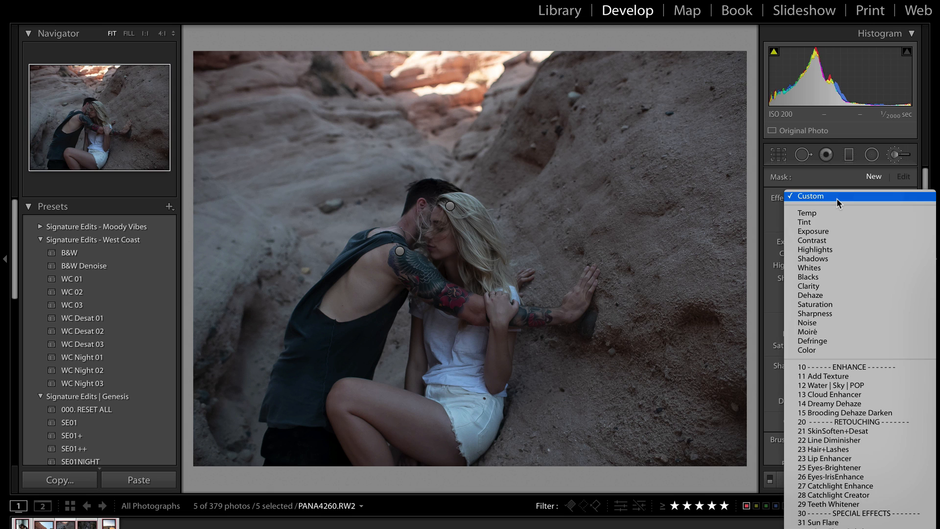
{"action": "scroll", "coordinate": [861, 373], "scroll_direction": "down", "scroll_amount": 4}
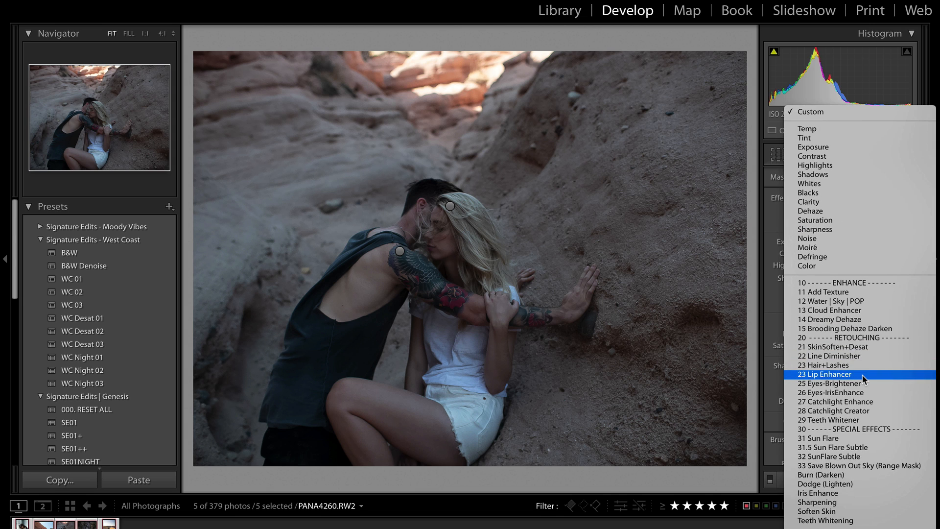
{"action": "left_click", "coordinate": [858, 348]}
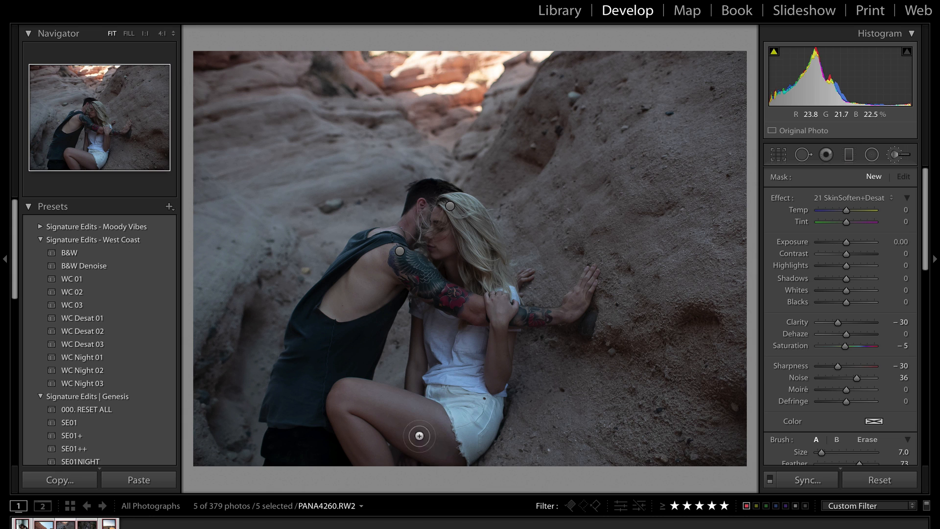
{"action": "left_click", "coordinate": [440, 447]}
Zoom in to check the leg, arm and heads, then return to FIT view
{"action": "key", "text": "z"}
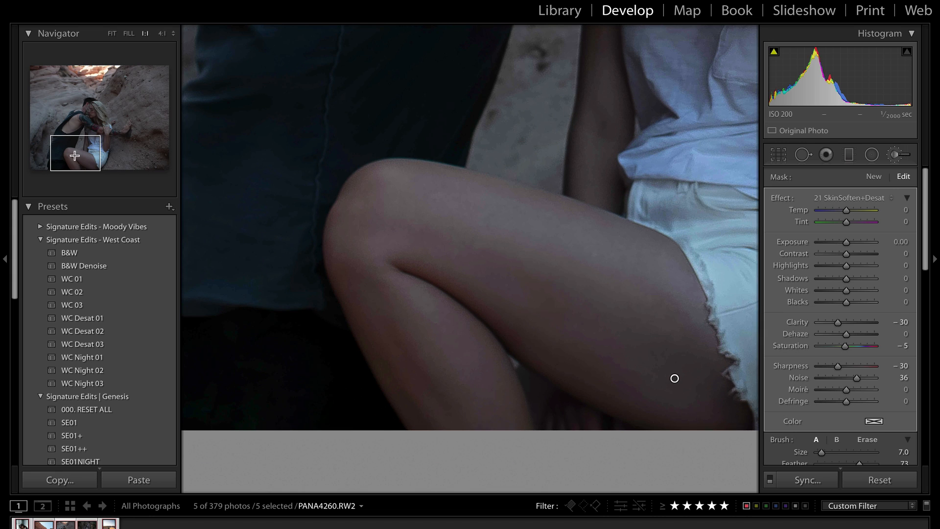
{"action": "scroll", "coordinate": [625, 308], "scroll_direction": "up", "scroll_amount": 5}
{"action": "left_click_drag", "start_coordinate": [56, 115], "coordinate": [80, 123]}
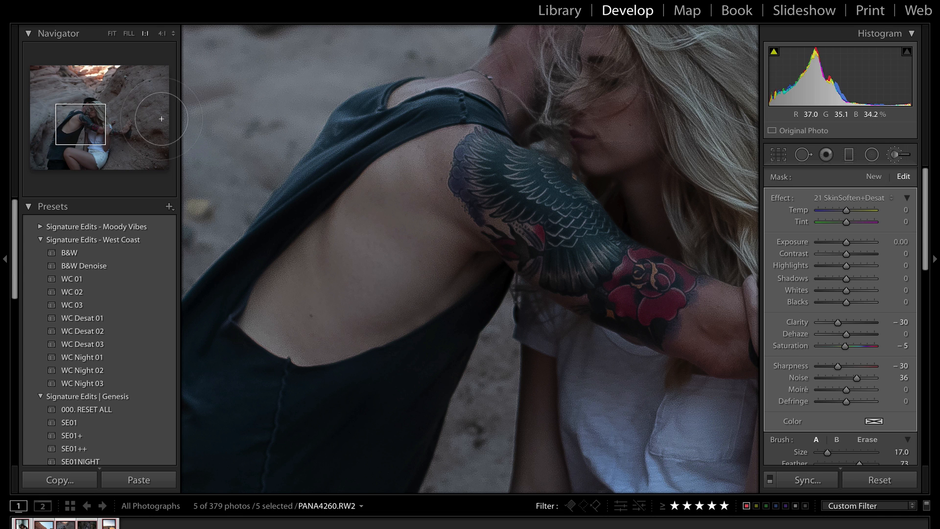
{"action": "mouse_move", "coordinate": [80, 124]}
{"action": "left_mouse_down"}
{"action": "mouse_move", "coordinate": [89, 105]}
{"action": "mouse_move", "coordinate": [123, 141]}
{"action": "mouse_move", "coordinate": [111, 136]}
{"action": "left_mouse_up"}
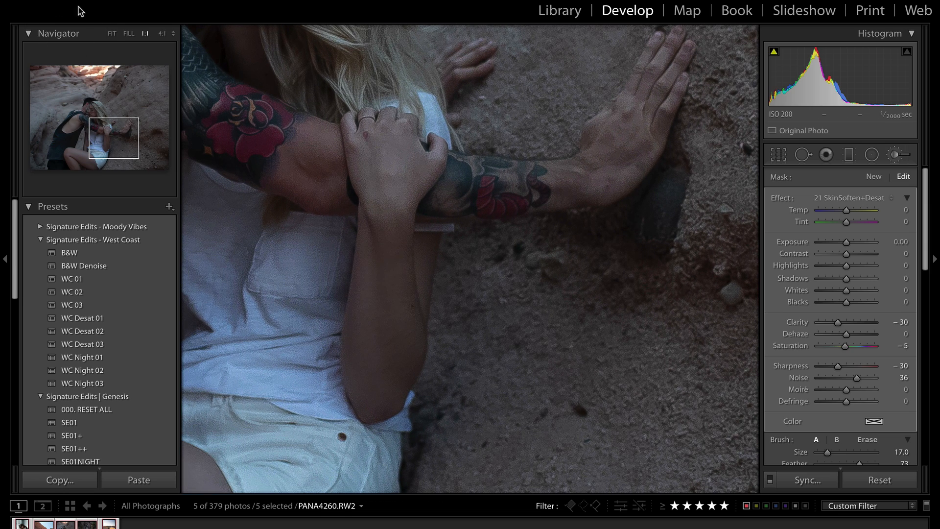
{"action": "left_click", "coordinate": [113, 33]}
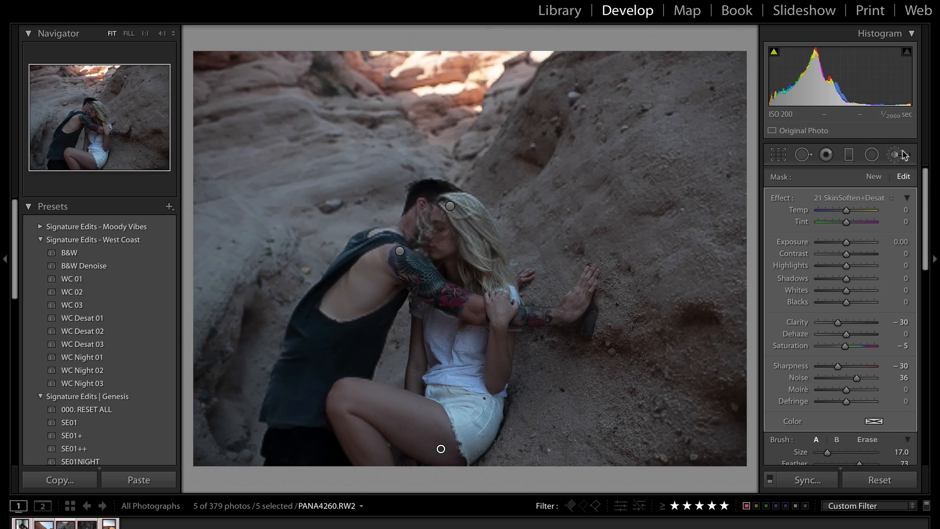
Draw a large radial filter with the Contrast preset around the couple and invert it
{"action": "left_click", "coordinate": [878, 158]}
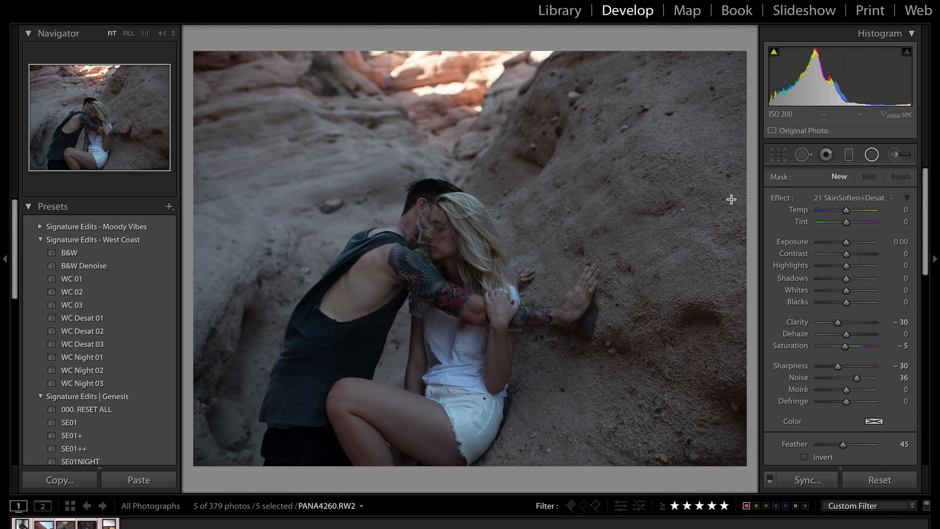
{"action": "left_click", "coordinate": [827, 201]}
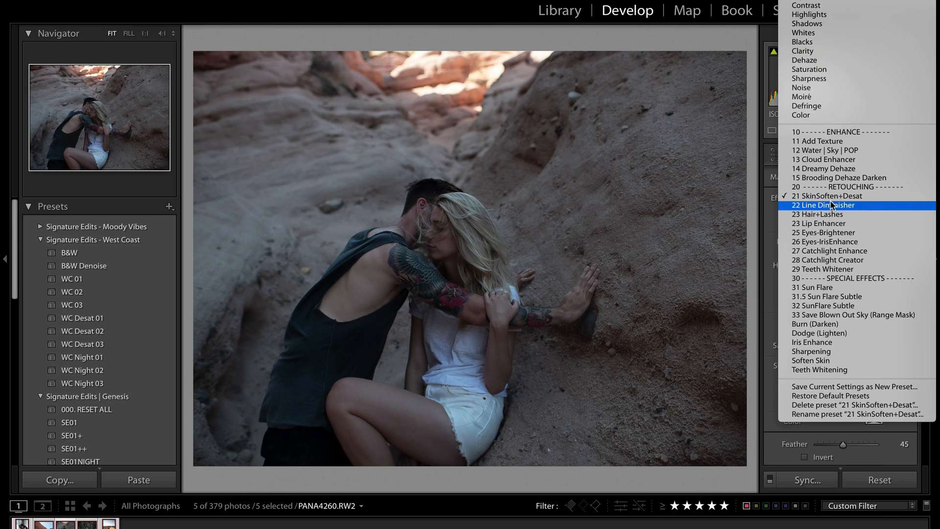
{"action": "left_click", "coordinate": [822, 10]}
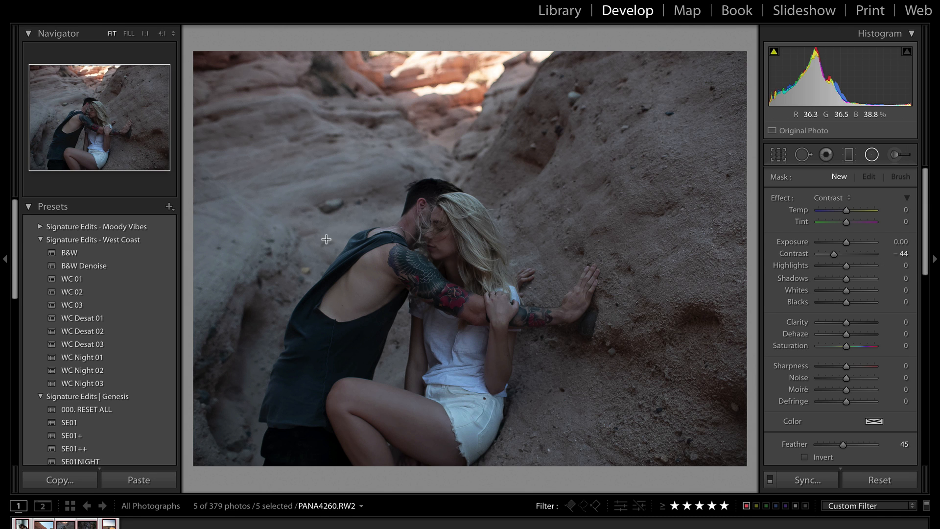
{"action": "mouse_move", "coordinate": [329, 235]}
{"action": "left_mouse_down"}
{"action": "mouse_move", "coordinate": [682, 528]}
{"action": "mouse_move", "coordinate": [703, 528]}
{"action": "mouse_move", "coordinate": [532, 332]}
{"action": "mouse_move", "coordinate": [391, 339]}
{"action": "mouse_move", "coordinate": [404, 329]}
{"action": "left_mouse_up"}
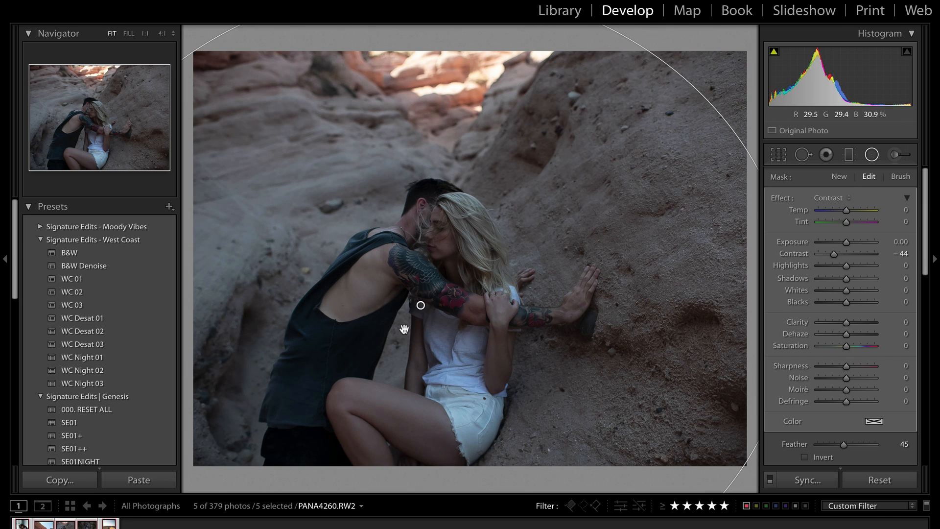
{"action": "key", "text": "apostrophe"}
{"action": "key", "text": "apostrophe"}
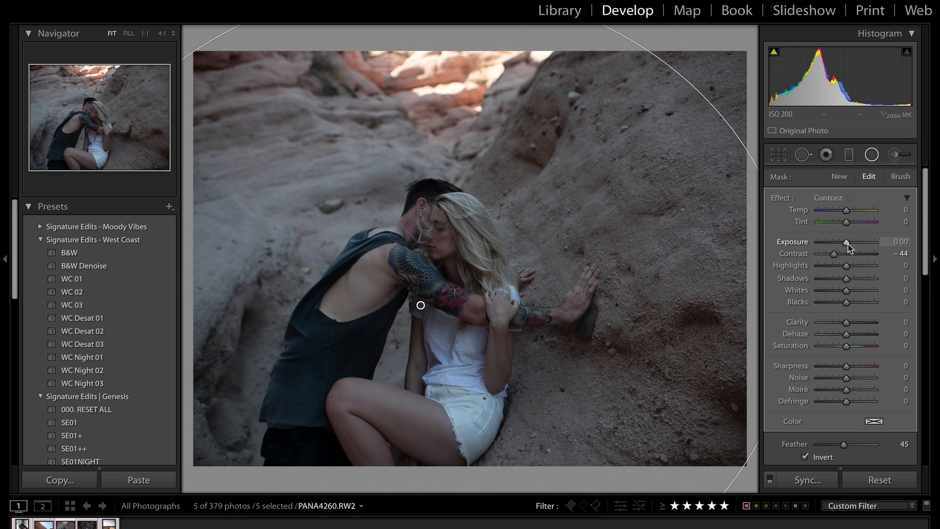
Brighten the radial filter's exposure, set Feather 93, reposition it, and lessen the contrast reduction
{"action": "left_click_drag", "start_coordinate": [848, 247], "coordinate": [854, 246]}
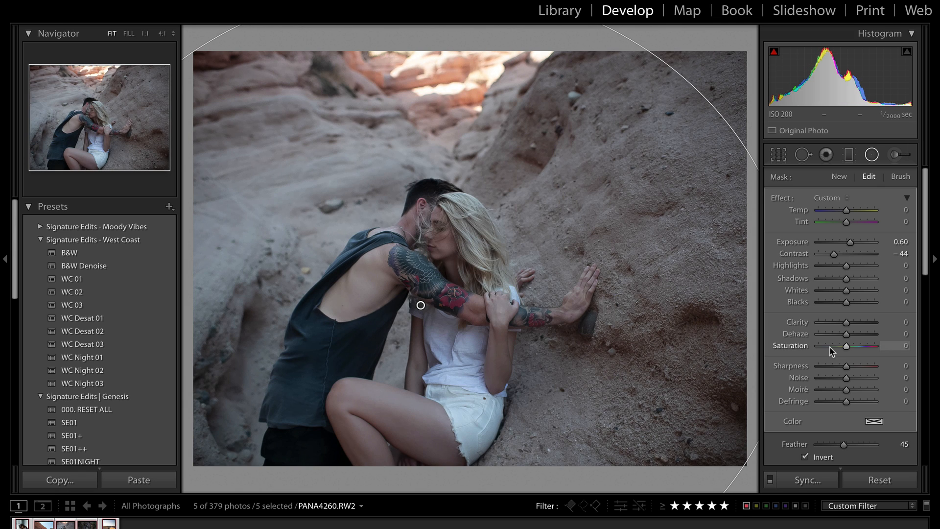
{"action": "scroll", "coordinate": [836, 349], "scroll_direction": "down", "scroll_amount": 3}
{"action": "left_click_drag", "start_coordinate": [865, 331], "coordinate": [871, 331]}
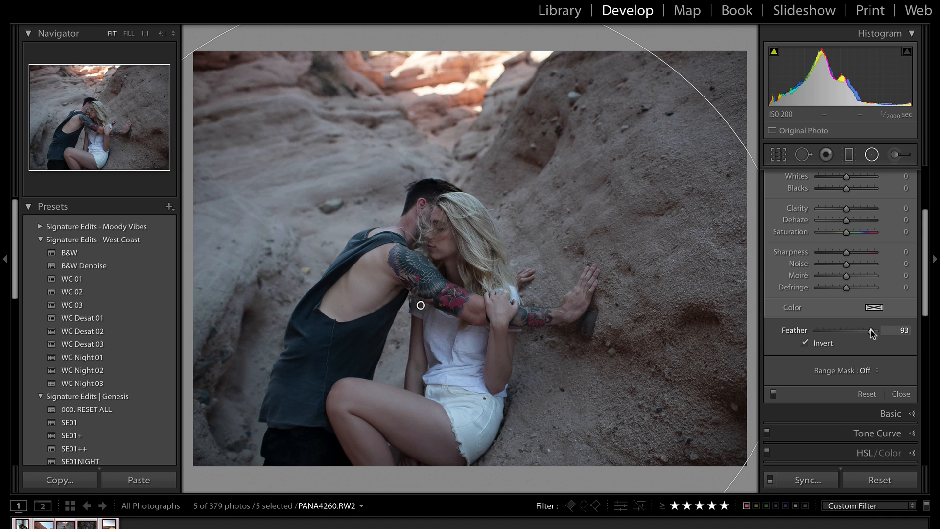
{"action": "key", "text": "o"}
{"action": "left_click_drag", "start_coordinate": [421, 305], "coordinate": [448, 381]}
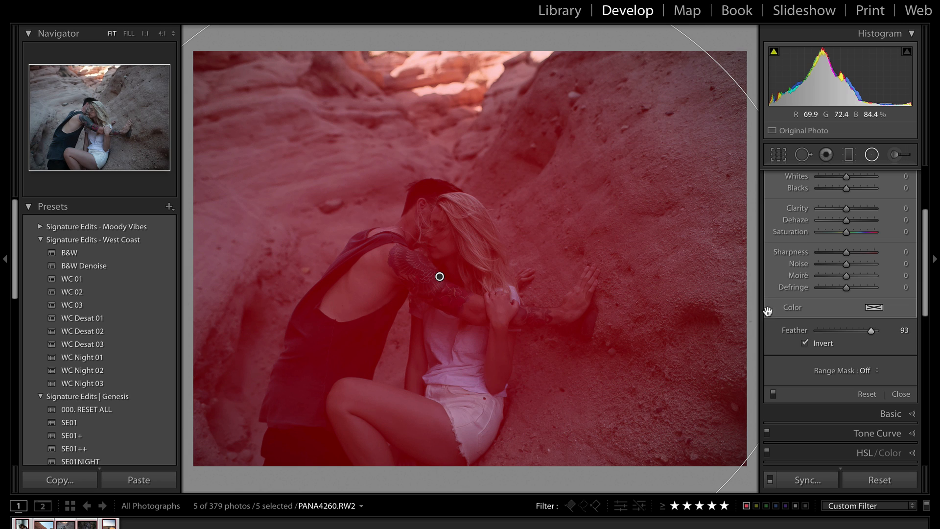
{"action": "key", "text": "o"}
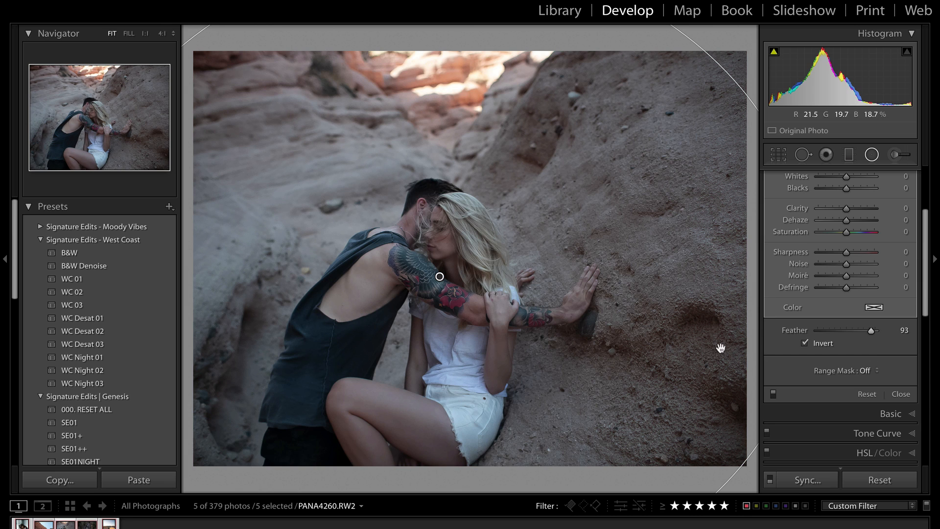
{"action": "scroll", "coordinate": [870, 260], "scroll_direction": "up", "scroll_amount": 3}
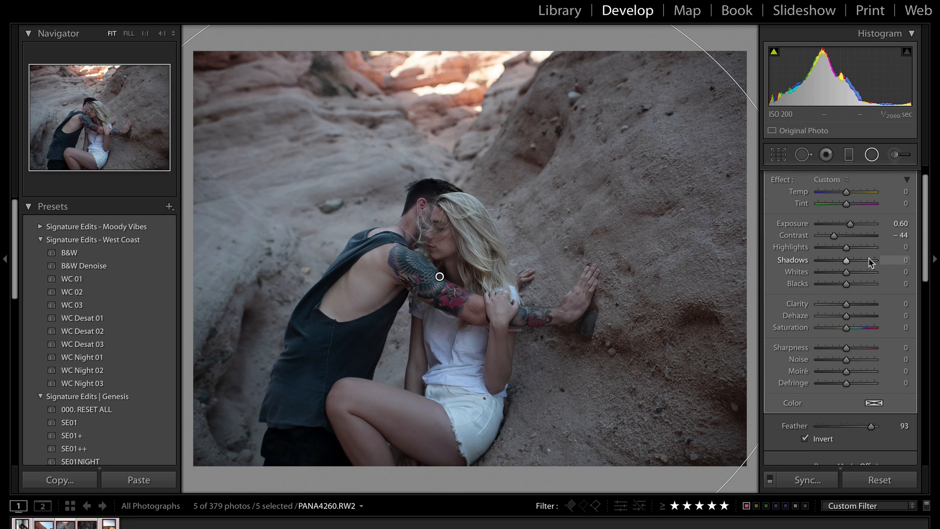
{"action": "left_click", "coordinate": [843, 236]}
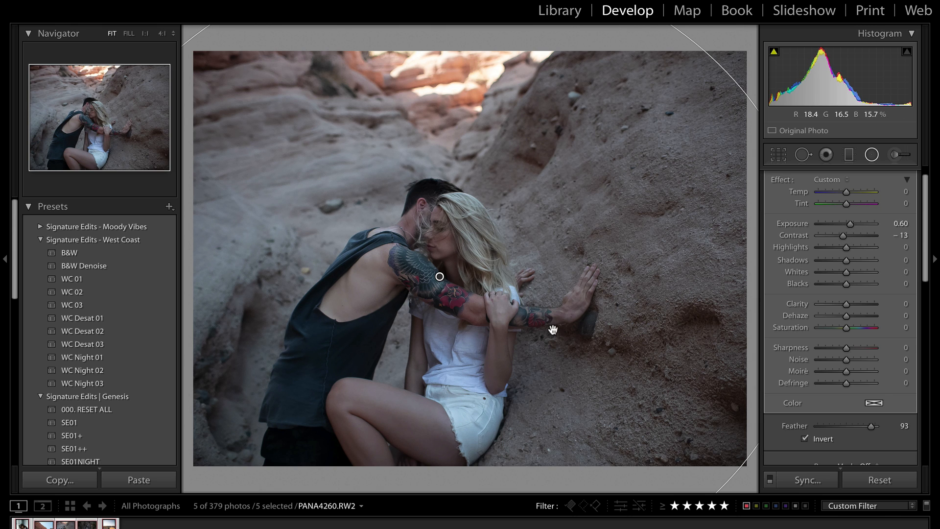
Try reshaping the ellipse, undo back to the larger filter, and nudge exposure down and back
{"action": "left_click_drag", "start_coordinate": [338, 148], "coordinate": [448, 293]}
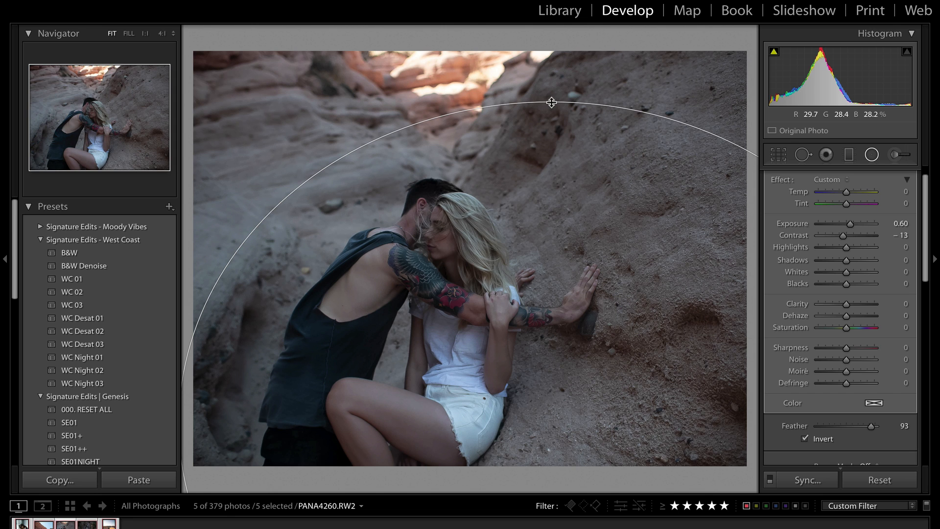
{"action": "left_click_drag", "start_coordinate": [550, 102], "coordinate": [557, 251]}
{"action": "left_click_drag", "start_coordinate": [564, 340], "coordinate": [448, 198]}
{"action": "key", "text": "ctrl+z"}
{"action": "key", "text": "ctrl+z"}
{"action": "key", "text": "ctrl+z"}
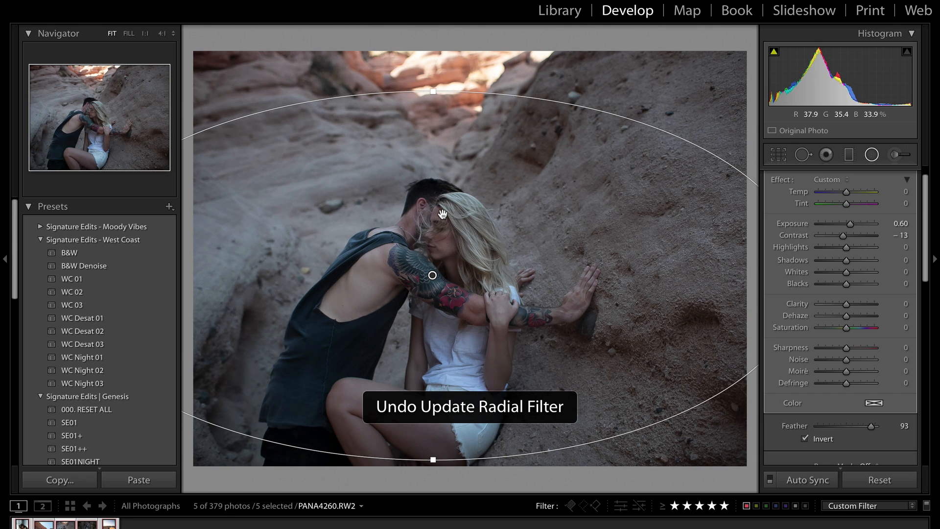
{"action": "key", "text": "ctrl+z"}
{"action": "key", "text": "ctrl+z"}
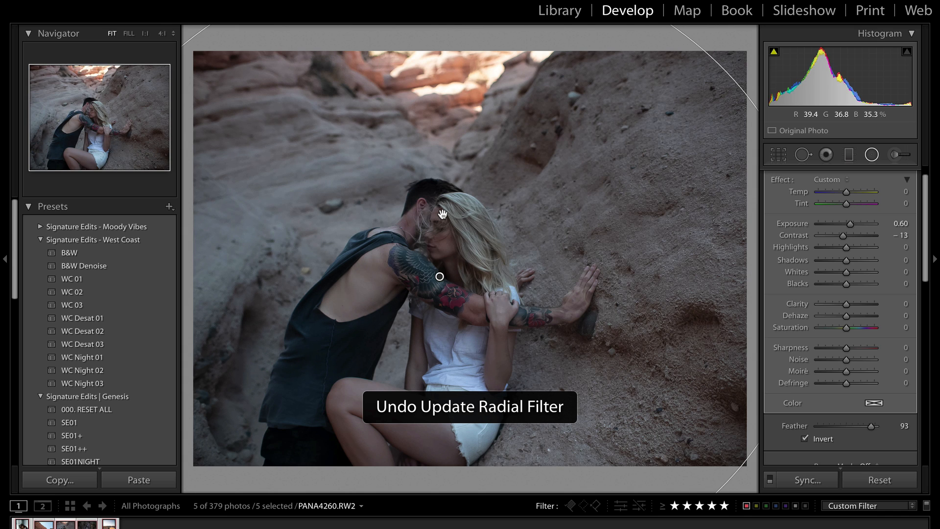
{"action": "key", "text": "ctrl+z"}
{"action": "key", "text": "ctrl+z"}
{"action": "key", "text": "ctrl+z"}
{"action": "key", "text": "ctrl+z"}
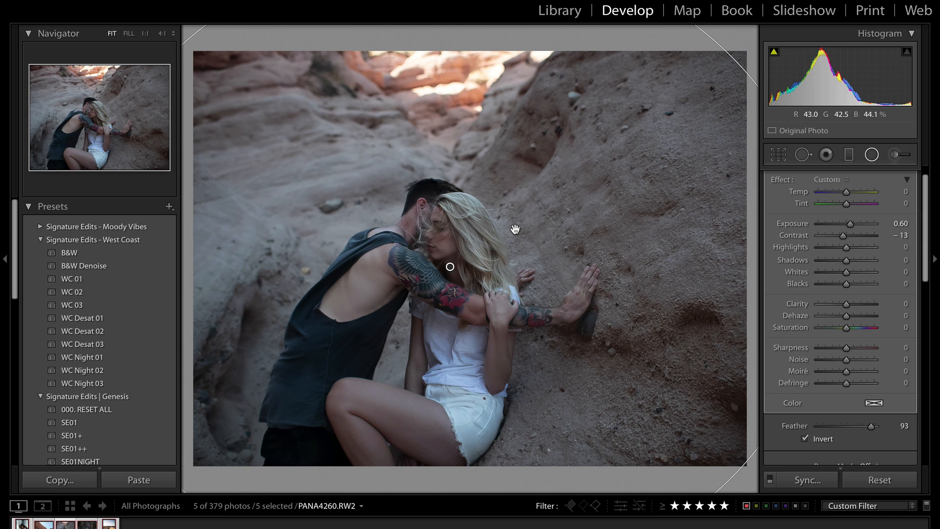
{"action": "key", "text": "ctrl+z"}
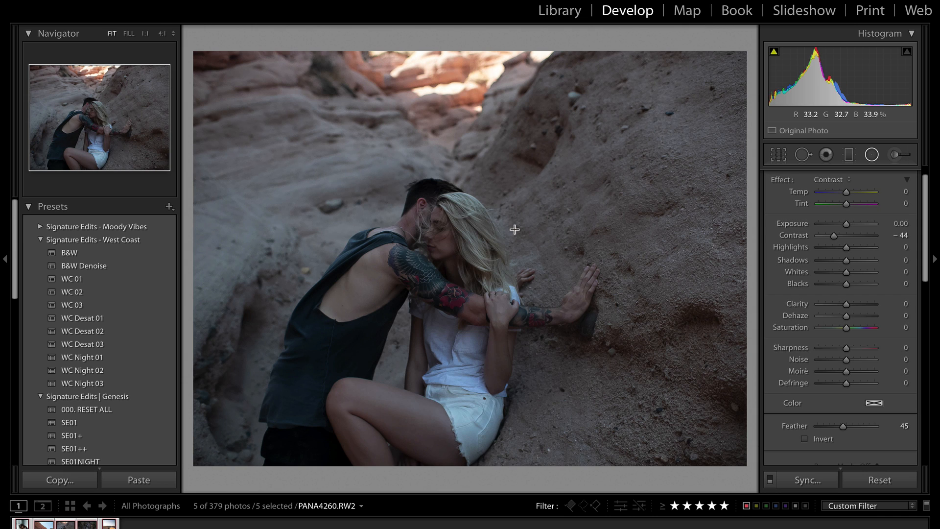
{"action": "key", "text": "ctrl+z"}
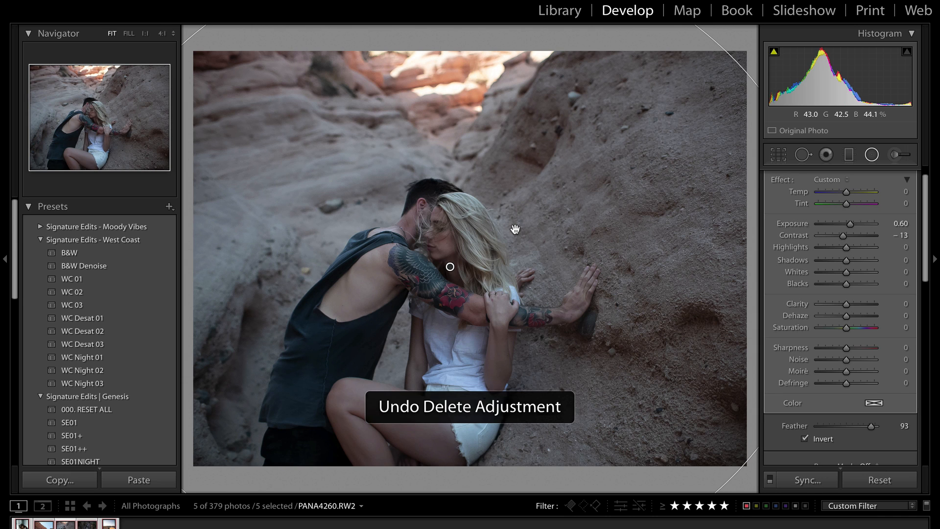
{"action": "key", "text": "minus"}
{"action": "key", "text": "minus"}
{"action": "key", "text": "minus"}
{"action": "key", "text": "equal"}
{"action": "key", "text": "equal"}
{"action": "key", "text": "equal"}
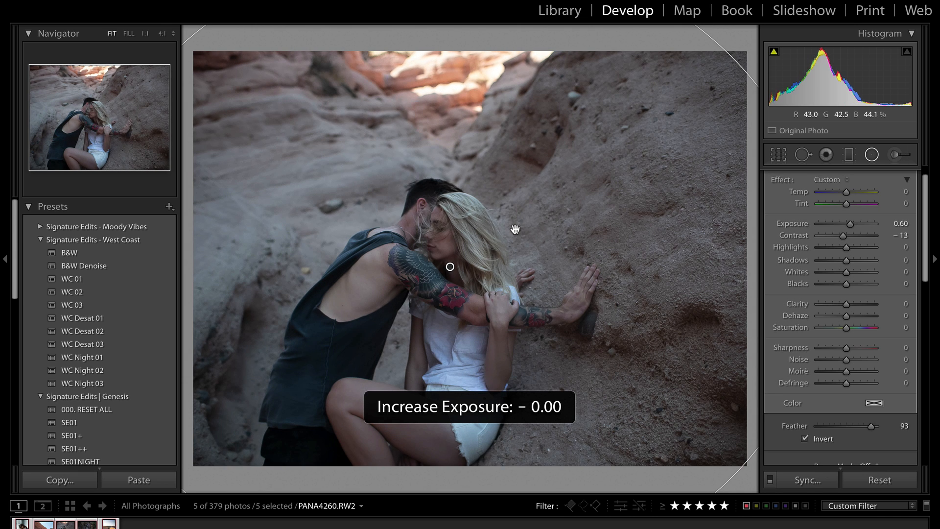
{"action": "scroll", "coordinate": [889, 266], "scroll_direction": "up", "scroll_amount": 1}
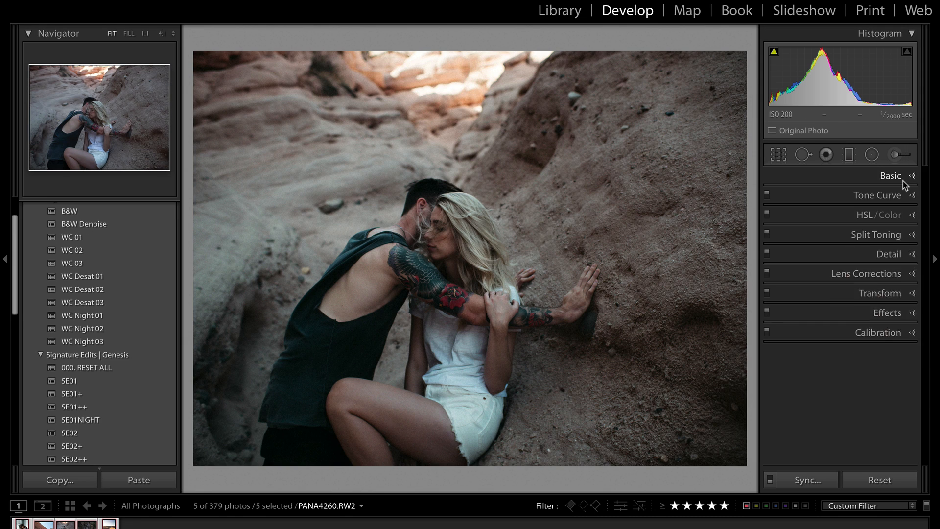
In the Basic panel, raise Contrast to +28 and Whites to +21
{"action": "left_click", "coordinate": [903, 178]}
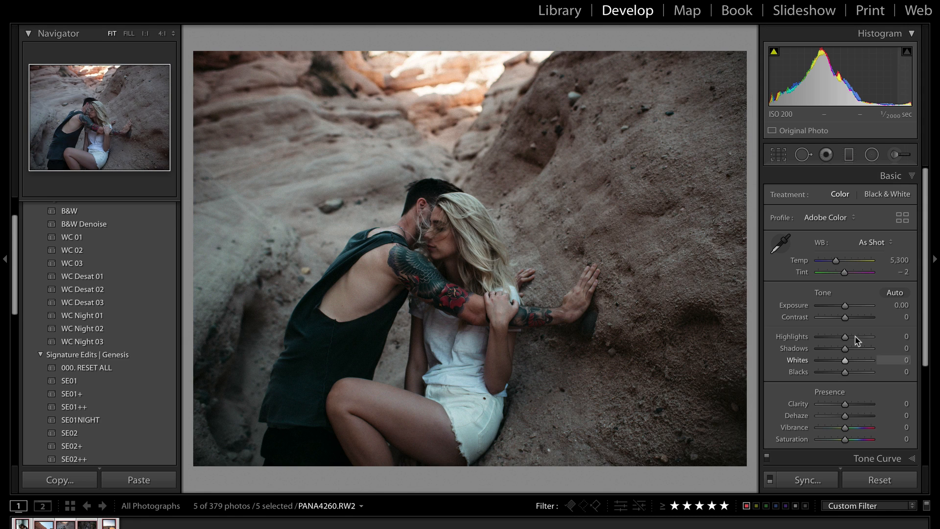
{"action": "left_click", "coordinate": [852, 318]}
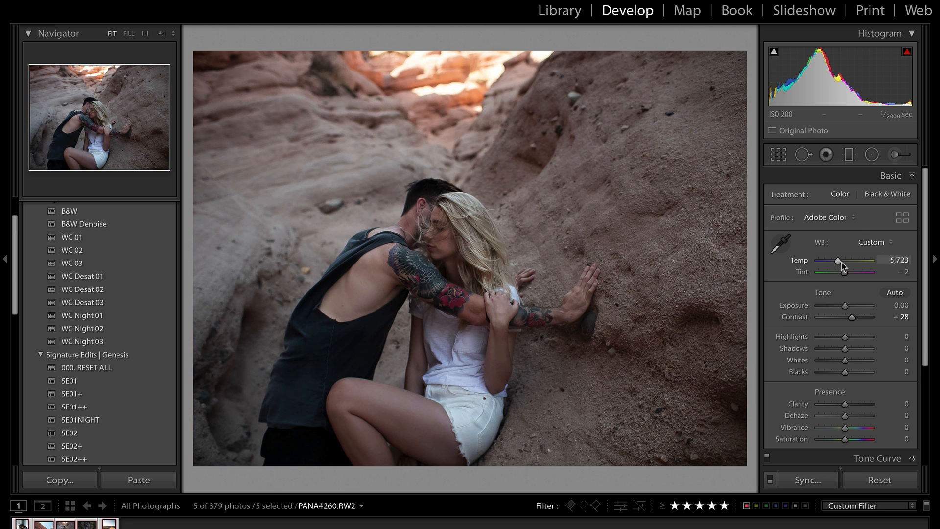
{"action": "left_click_drag", "start_coordinate": [841, 265], "coordinate": [843, 262]}
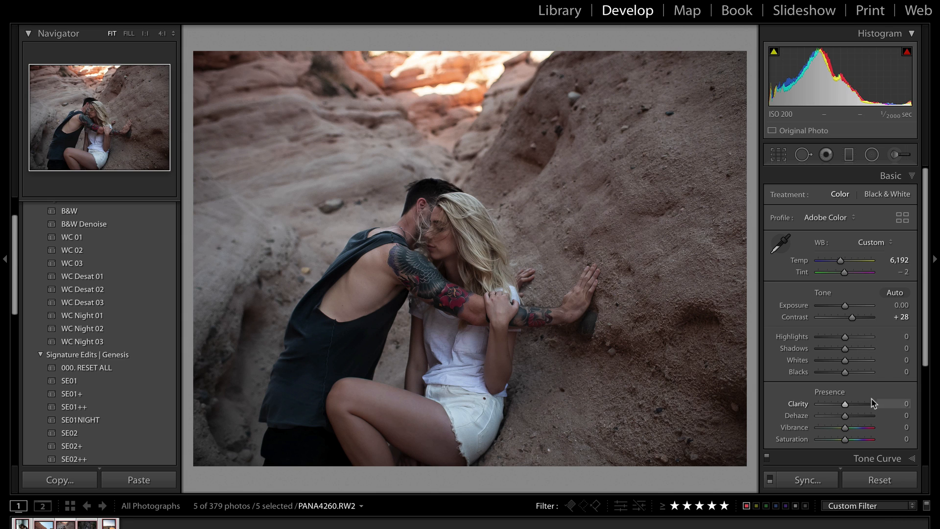
{"action": "scroll", "coordinate": [876, 372], "scroll_direction": "down", "scroll_amount": 3}
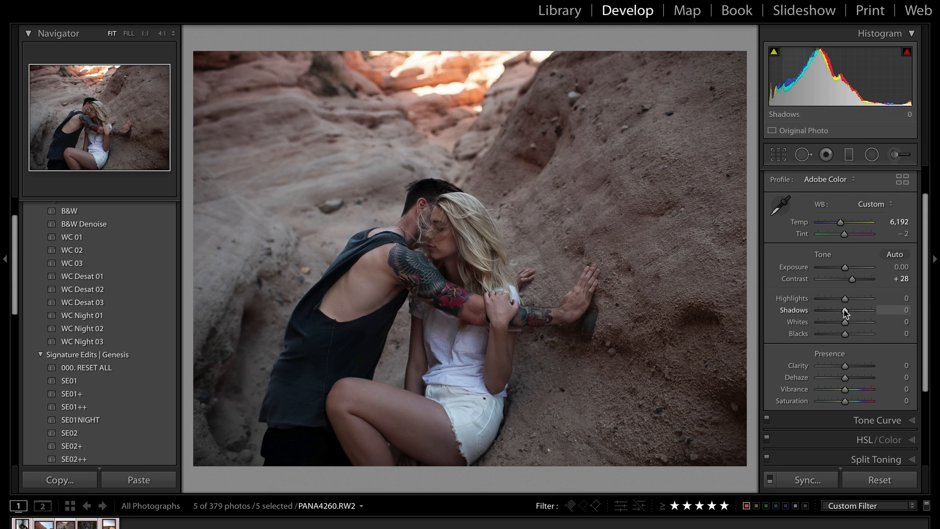
{"action": "left_click_drag", "start_coordinate": [852, 324], "coordinate": [850, 324]}
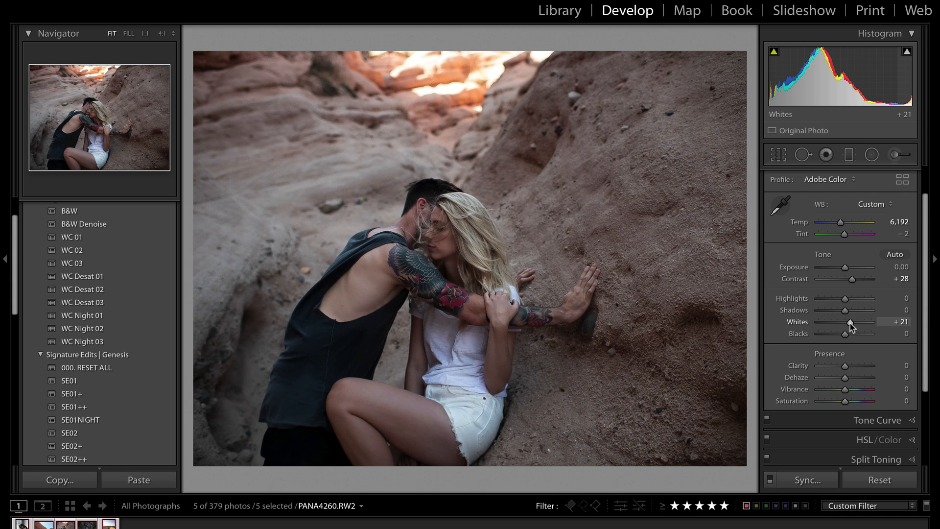
Enter Temp 6,000 and open Export for the five selected photos
{"action": "left_click", "coordinate": [899, 222]}
{"action": "type", "text": "6000"}
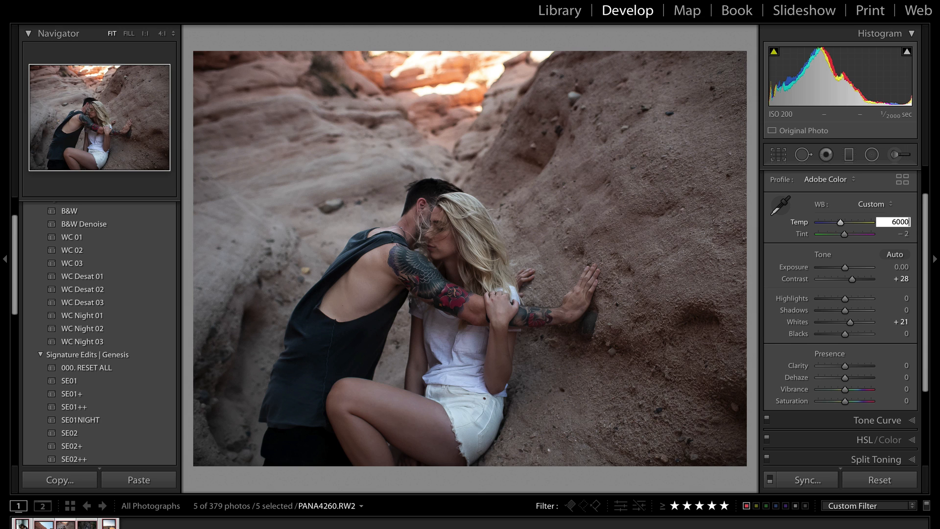
{"action": "key", "text": "Return"}
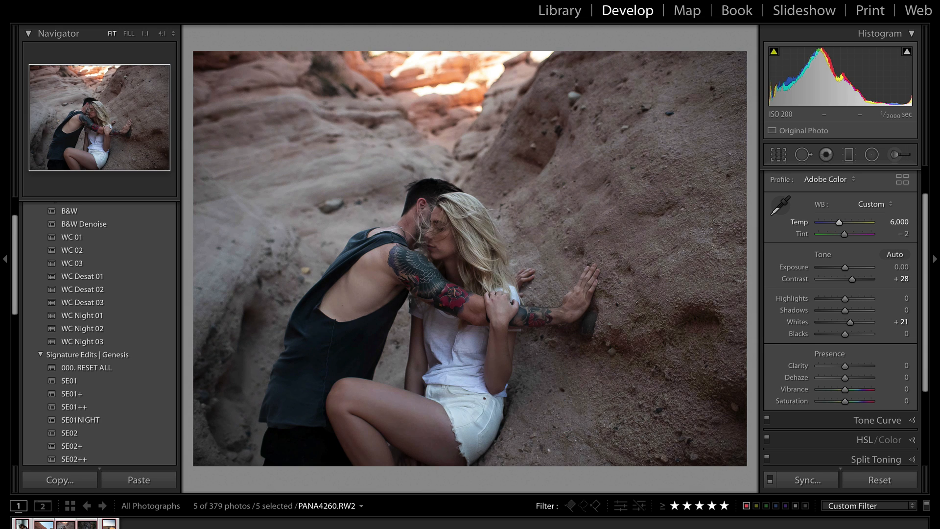
{"action": "key", "text": "super+shift+e"}
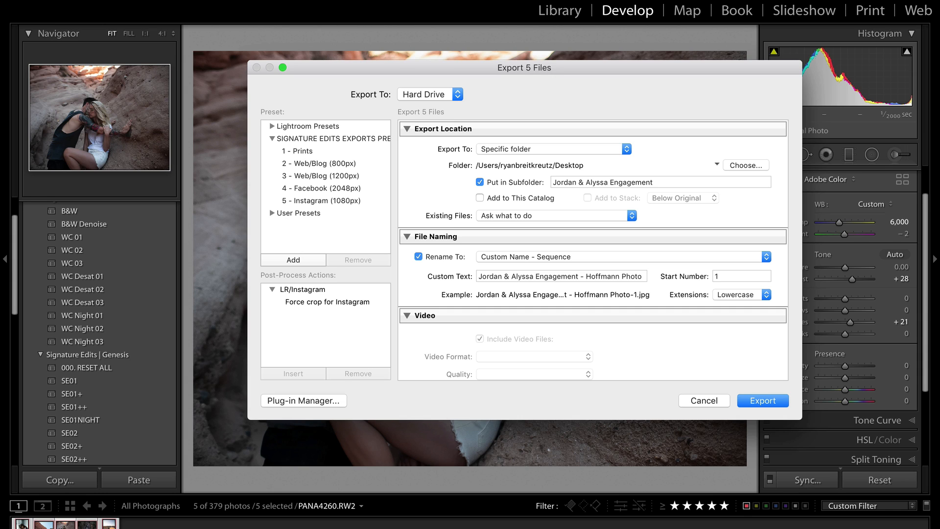
Turn off the export subfolder and file renaming, leaving the sharpening target at Matte Paper
{"action": "left_click", "coordinate": [99, 0]}
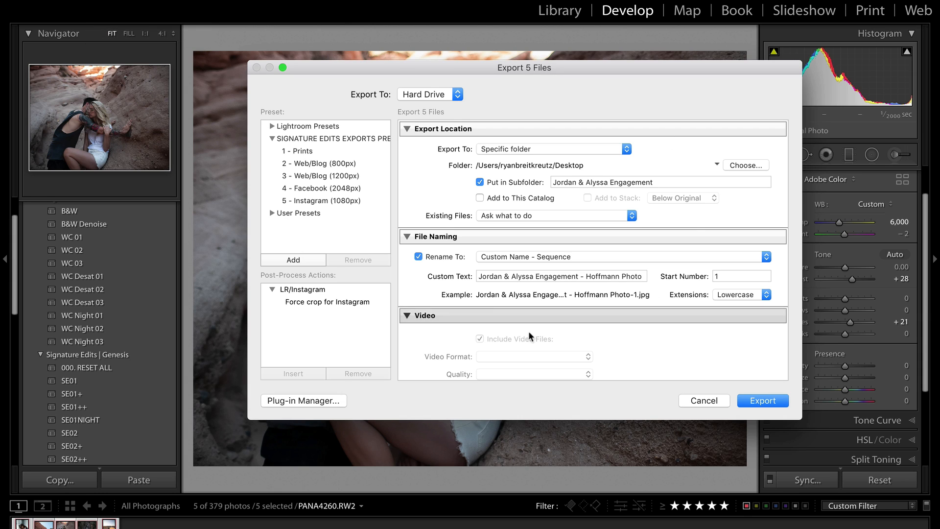
{"action": "left_click", "coordinate": [476, 182]}
{"action": "scroll", "coordinate": [476, 196], "scroll_direction": "down", "scroll_amount": 5}
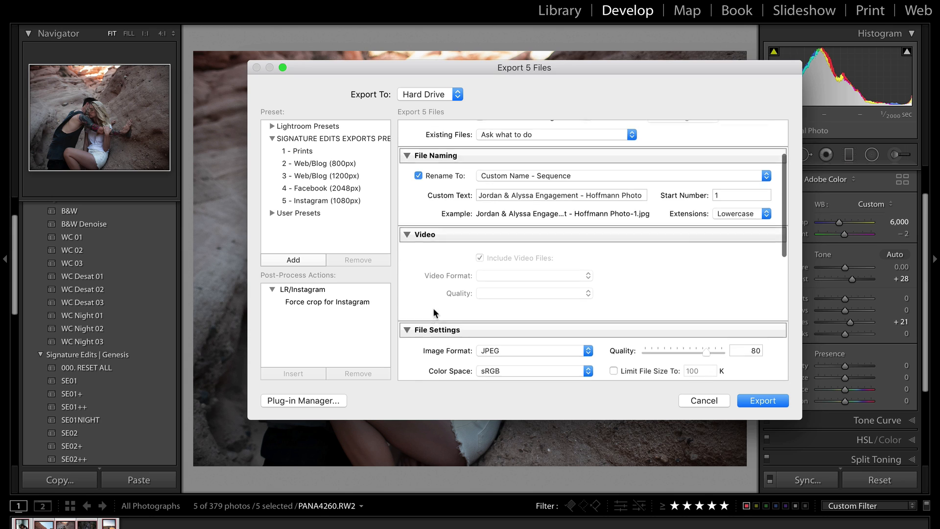
{"action": "left_click", "coordinate": [418, 167]}
{"action": "scroll", "coordinate": [453, 338], "scroll_direction": "down", "scroll_amount": 10}
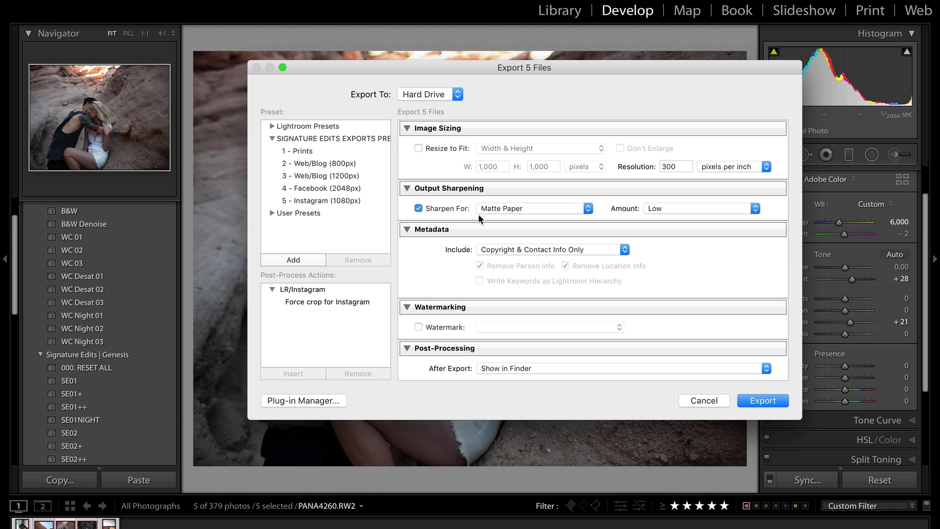
{"action": "left_click", "coordinate": [506, 208]}
{"action": "left_click", "coordinate": [665, 242]}
{"action": "scroll", "coordinate": [611, 289], "scroll_direction": "up", "scroll_amount": 10}
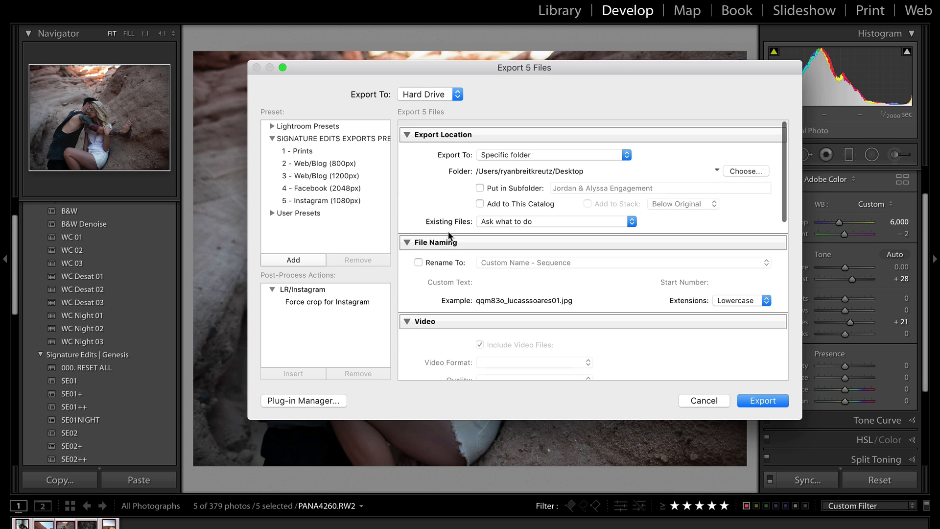
Browse the export presets and apply 4 - Facebook (2048px)
{"action": "left_click", "coordinate": [307, 152]}
{"action": "left_click", "coordinate": [318, 164]}
{"action": "left_click", "coordinate": [319, 189]}
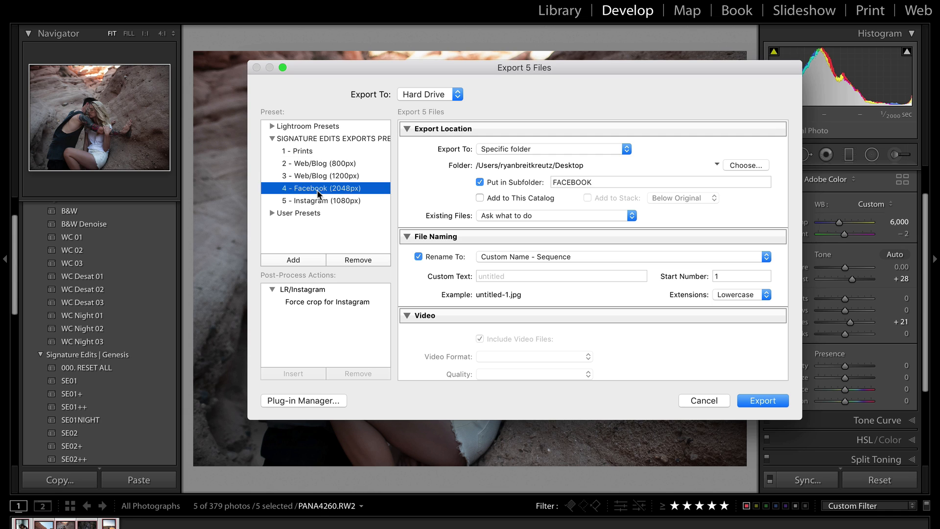
{"action": "left_click", "coordinate": [318, 201]}
{"action": "scroll", "coordinate": [491, 303], "scroll_direction": "down", "scroll_amount": 5}
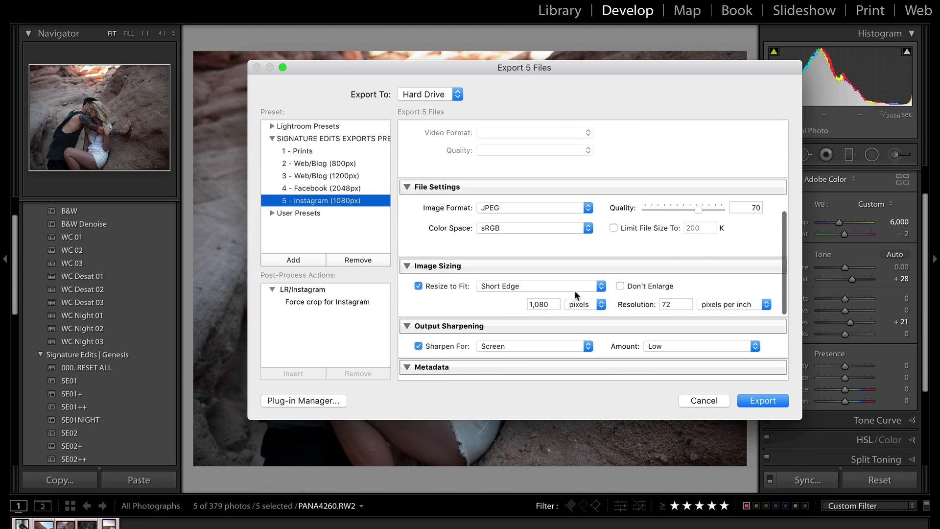
{"action": "left_click", "coordinate": [303, 189]}
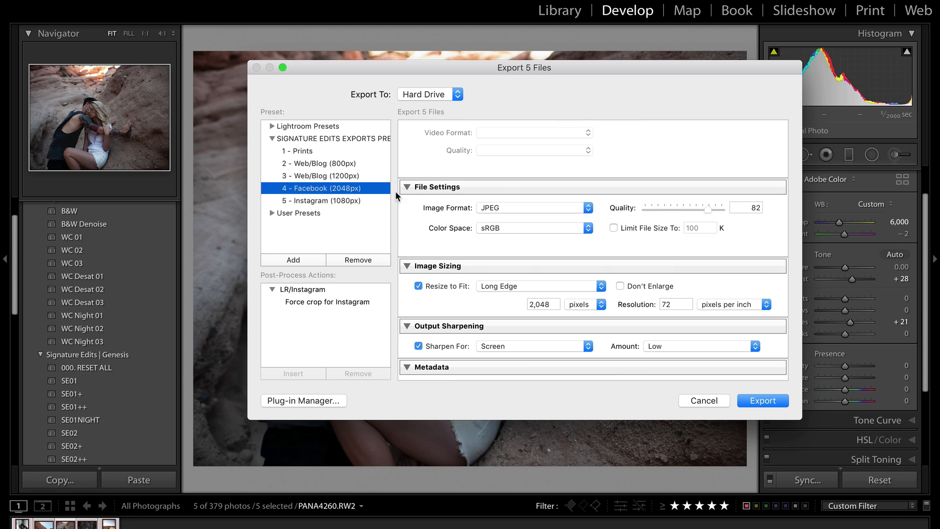
{"action": "left_click", "coordinate": [331, 176]}
{"action": "left_click", "coordinate": [318, 164]}
{"action": "left_click", "coordinate": [300, 151]}
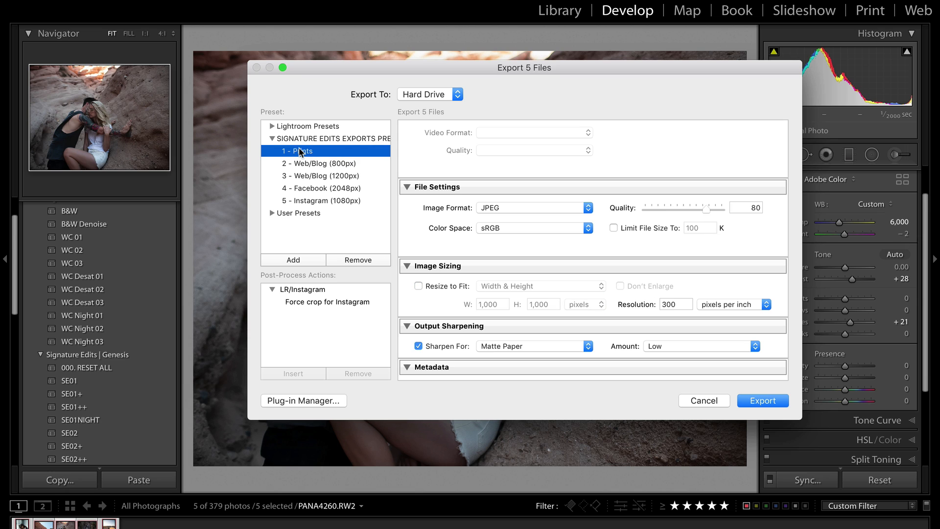
{"action": "left_click", "coordinate": [302, 142]}
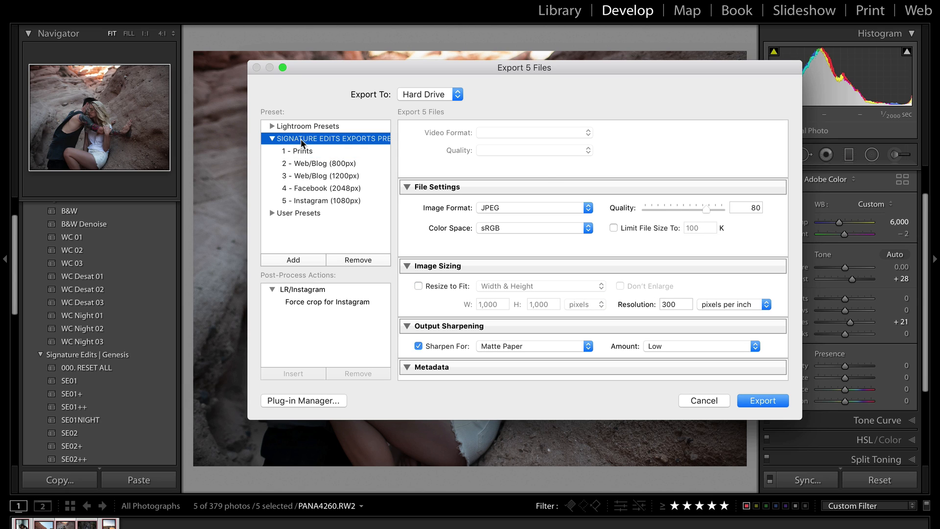
{"action": "left_click", "coordinate": [321, 155]}
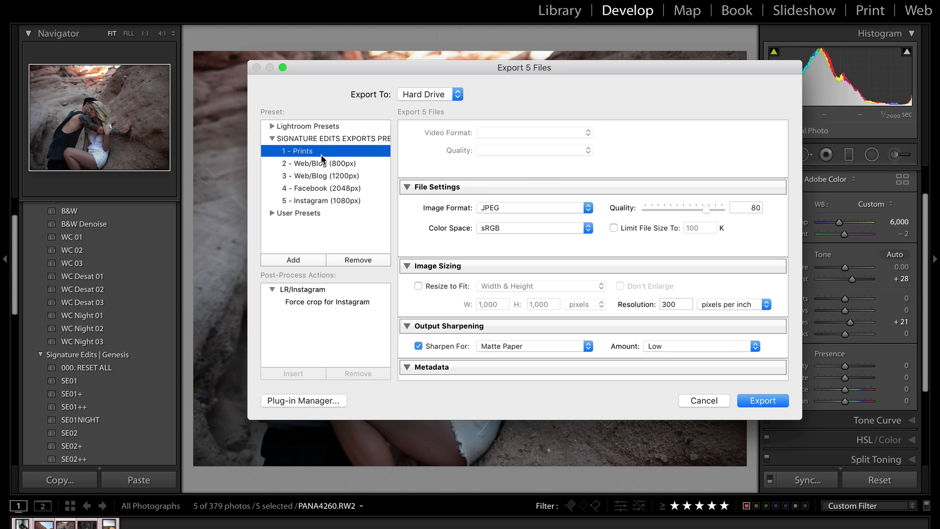
{"action": "left_click", "coordinate": [336, 167]}
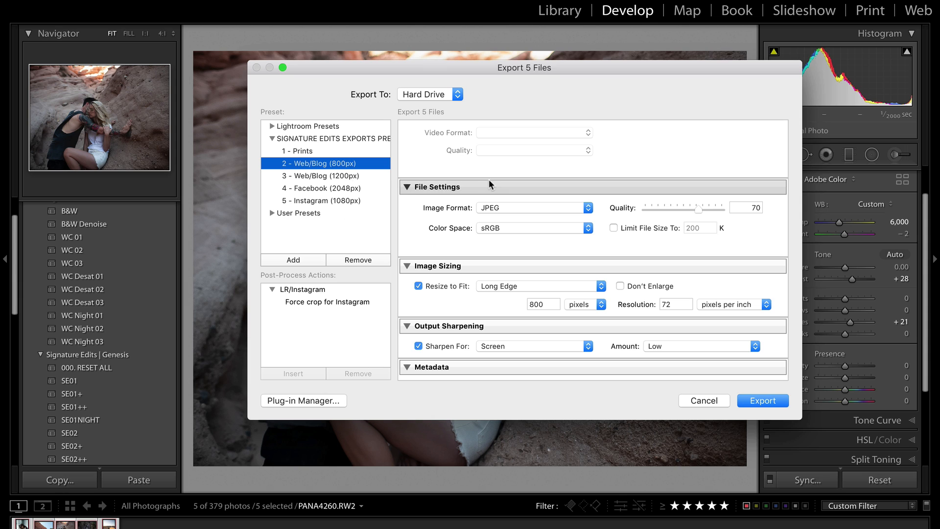
{"action": "left_click", "coordinate": [321, 190]}
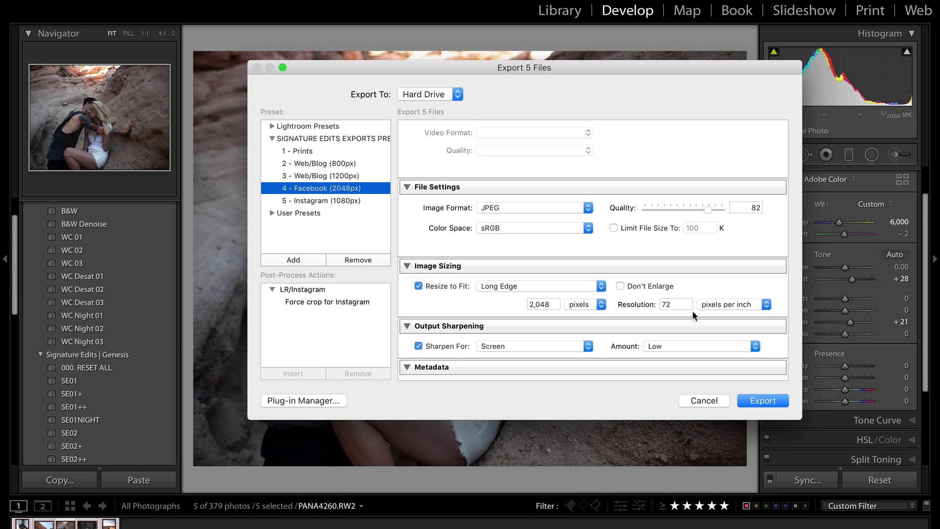
Keep Output Sharpening at Screen, Low and export the five photos
{"action": "scroll", "coordinate": [692, 310], "scroll_direction": "down", "scroll_amount": 5}
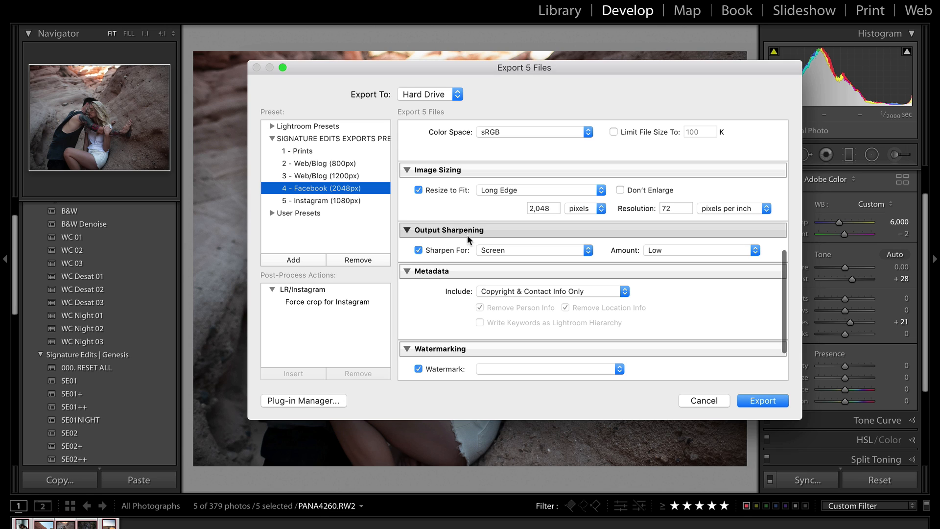
{"action": "left_click", "coordinate": [485, 250]}
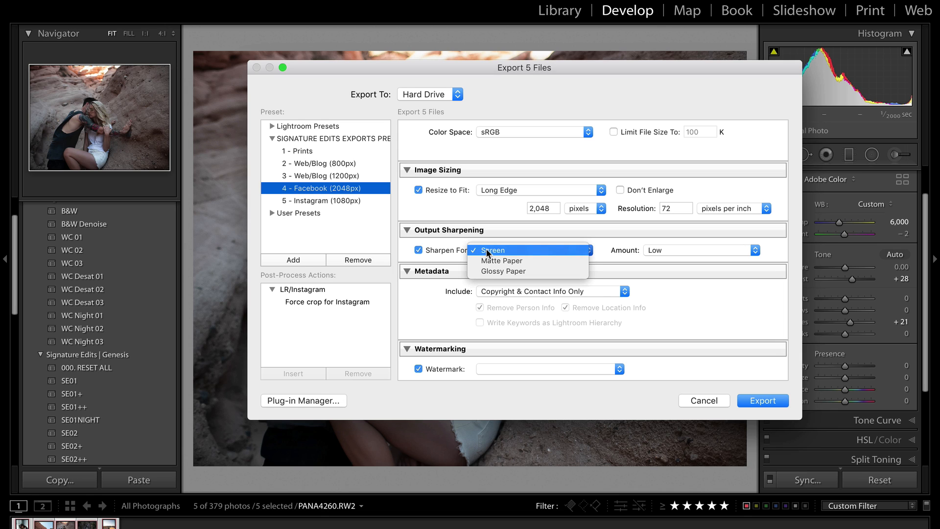
{"action": "left_click", "coordinate": [523, 233]}
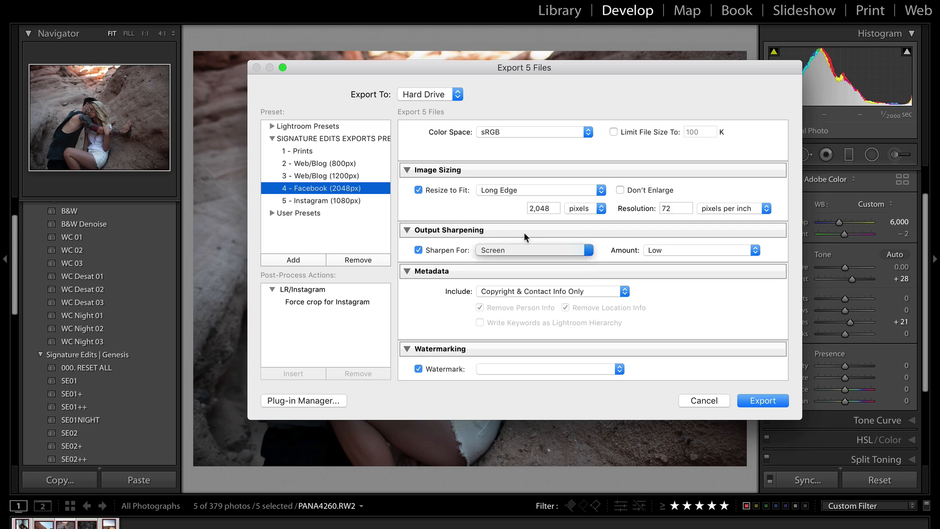
{"action": "left_click", "coordinate": [709, 249]}
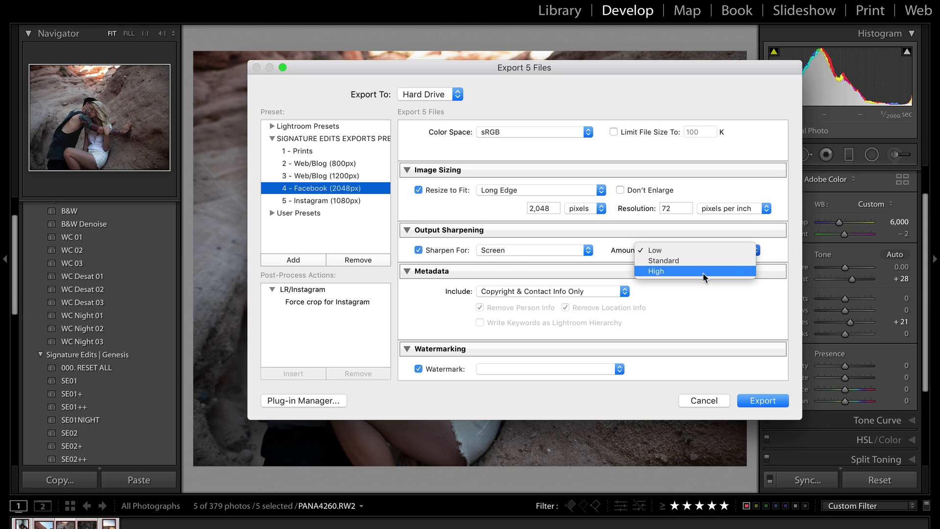
{"action": "left_click", "coordinate": [685, 251]}
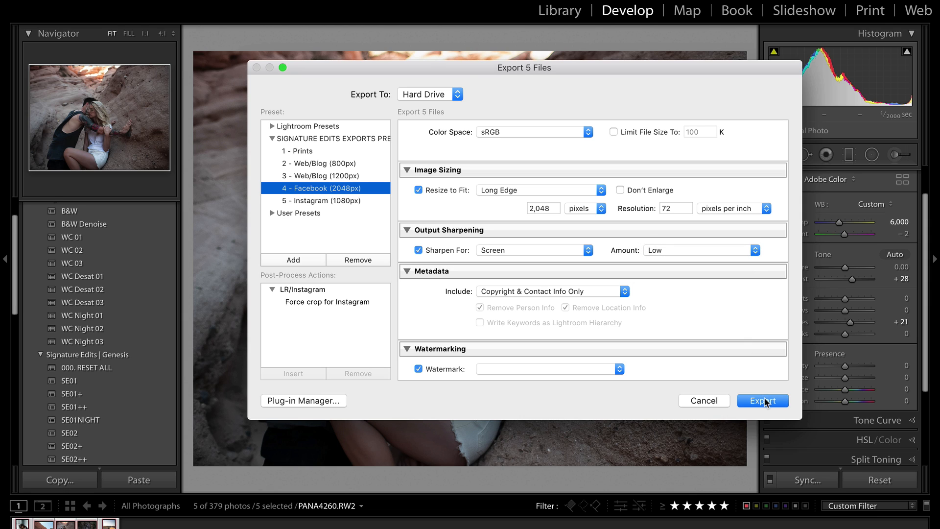
{"action": "left_click", "coordinate": [764, 400]}
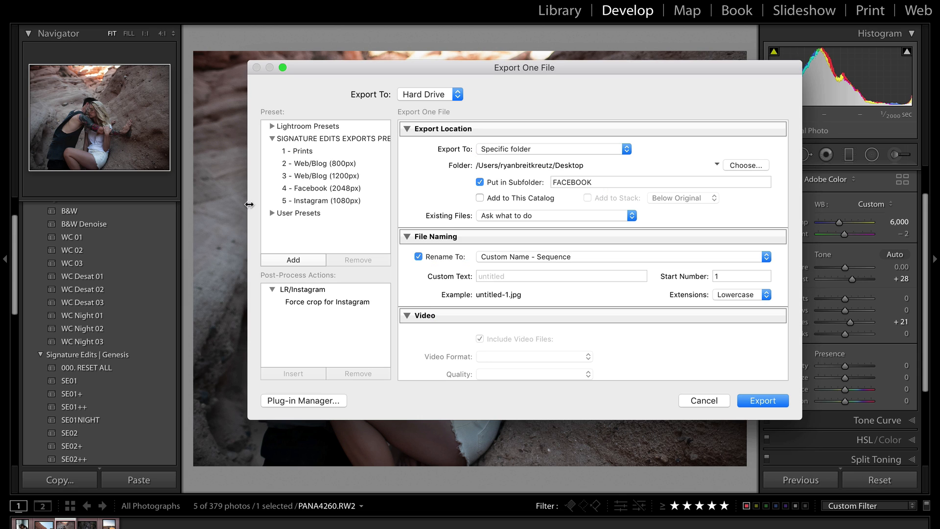
Export the single photo using unique names instead of overwriting
{"action": "scroll", "coordinate": [575, 361], "scroll_direction": "down", "scroll_amount": 5}
{"action": "scroll", "coordinate": [575, 356], "scroll_direction": "down", "scroll_amount": 3}
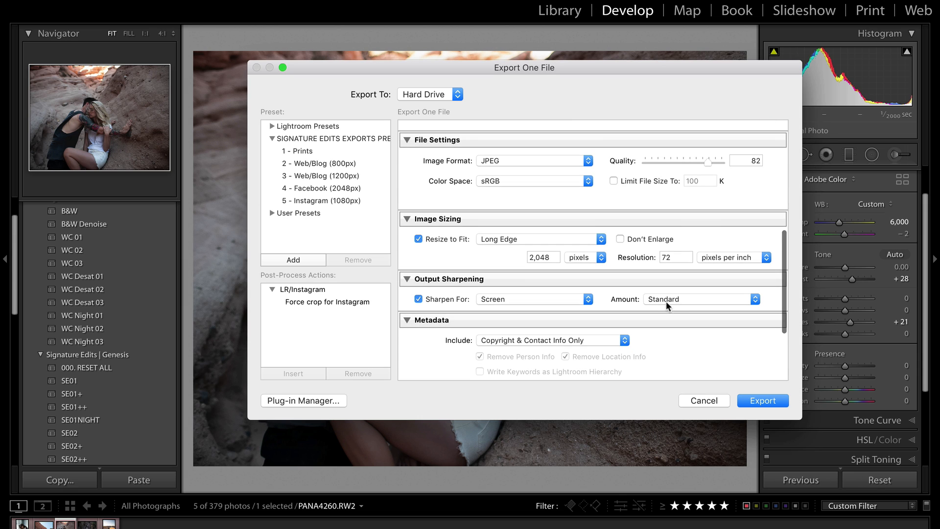
{"action": "left_click", "coordinate": [778, 406]}
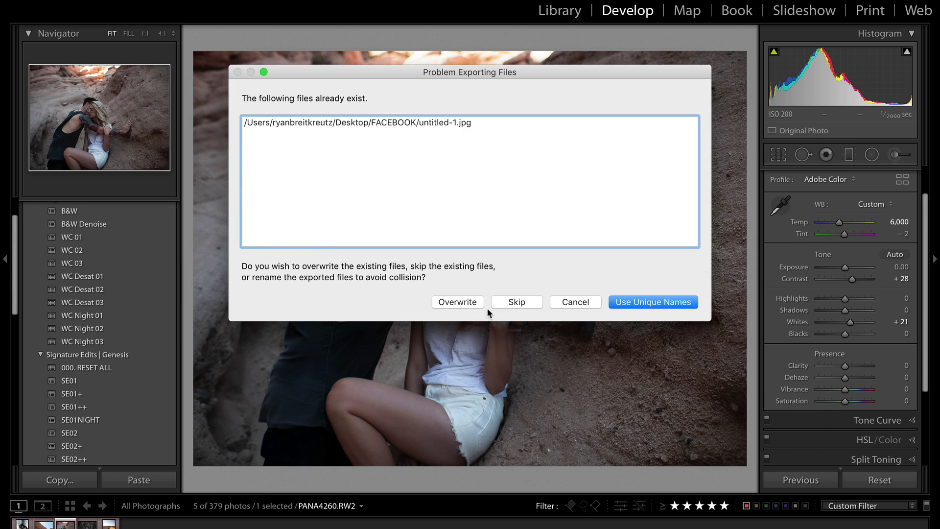
{"action": "left_click", "coordinate": [639, 302]}
Re-export the photo with Standard output sharpening, saving it under a unique name
{"action": "key", "text": "super+shift+e"}
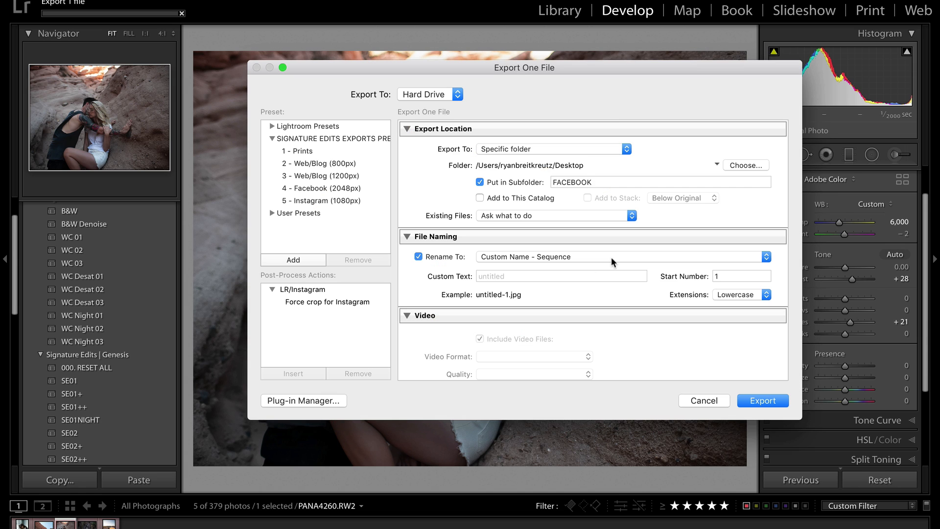
{"action": "scroll", "coordinate": [628, 326], "scroll_direction": "down", "scroll_amount": 10}
{"action": "scroll", "coordinate": [627, 326], "scroll_direction": "down", "scroll_amount": 4}
{"action": "left_click", "coordinate": [671, 250]}
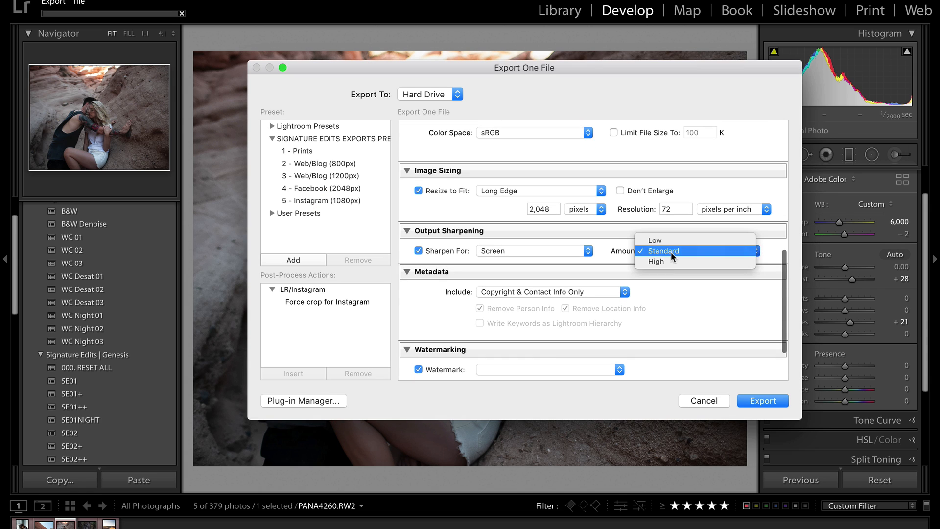
{"action": "left_click", "coordinate": [671, 260]}
{"action": "left_click", "coordinate": [763, 403]}
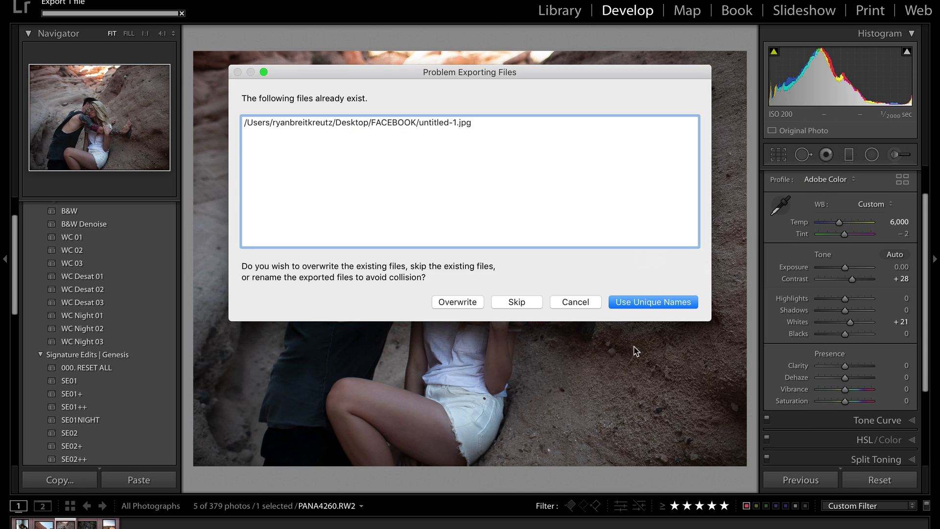
{"action": "left_click", "coordinate": [637, 300]}
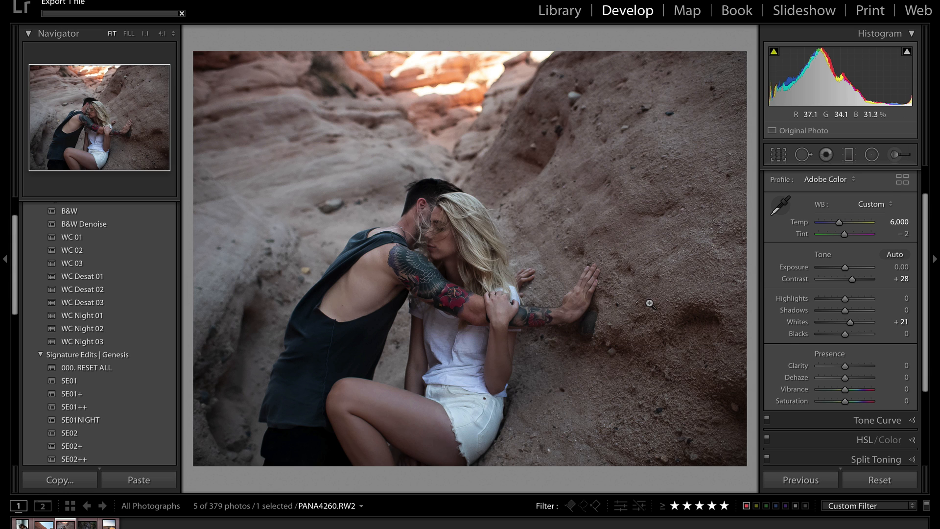
{"action": "left_click", "coordinate": [649, 306]}
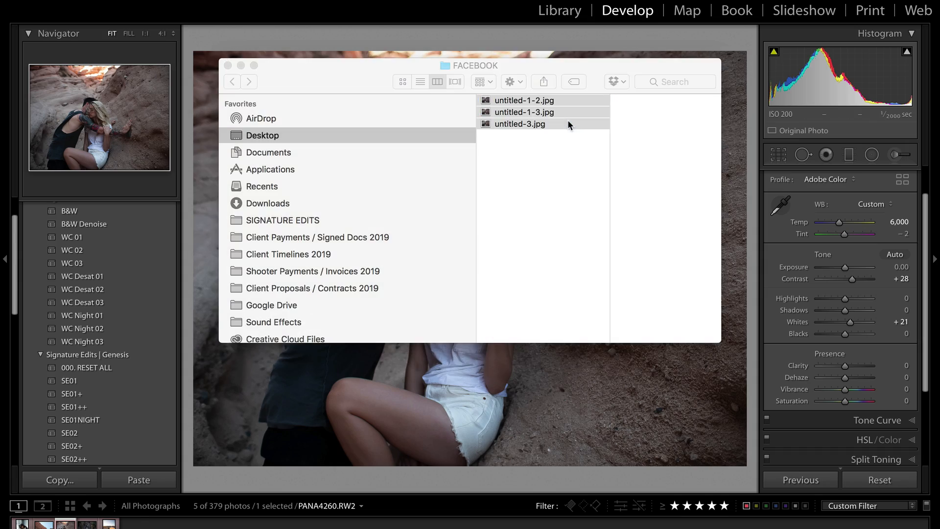
{"action": "double_click", "coordinate": [568, 122]}
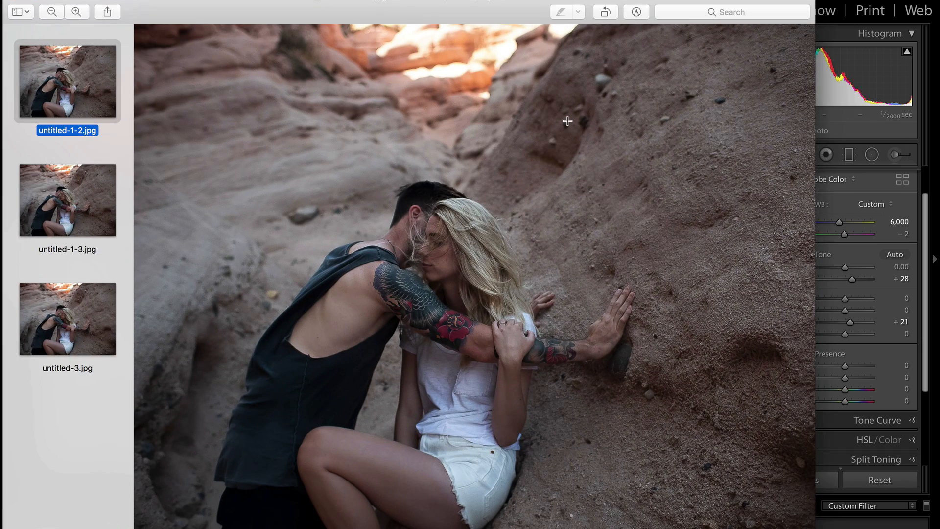
{"action": "key", "text": "shift+super+f"}
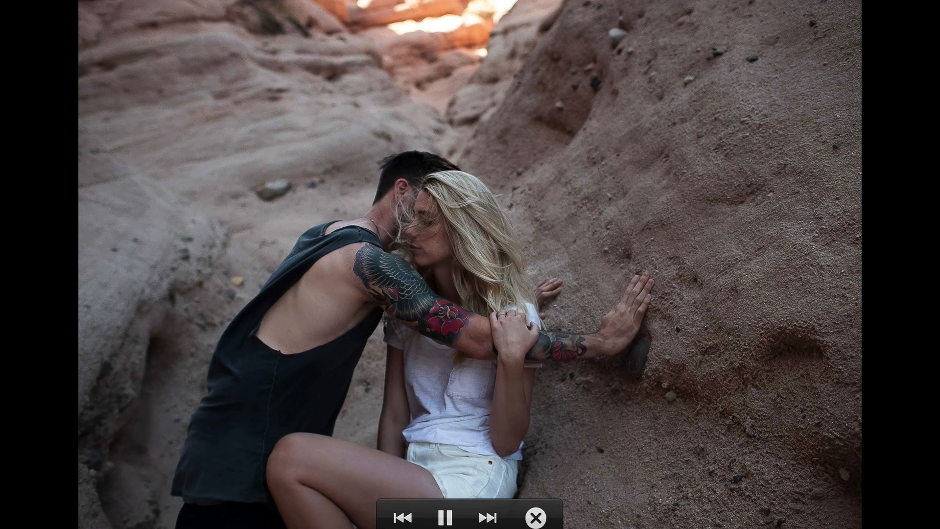
{"action": "key", "text": "space"}
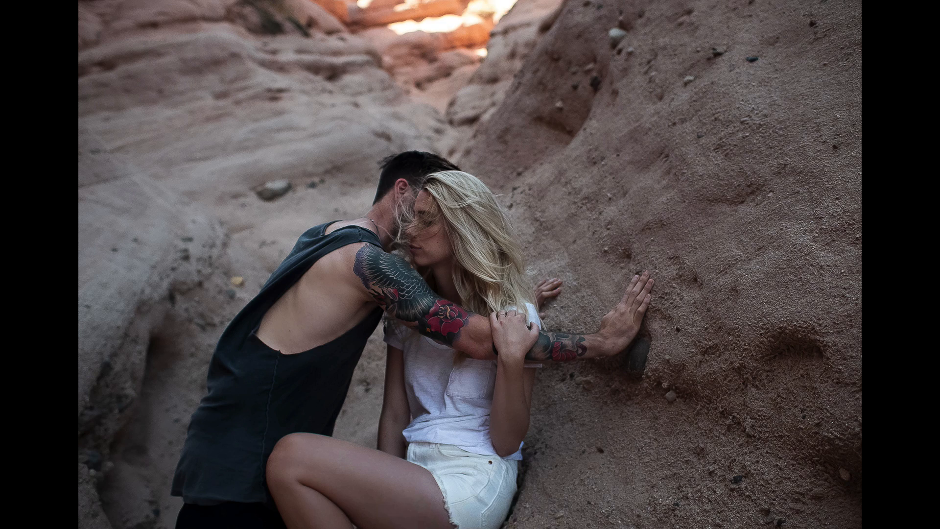
{"action": "key", "text": "Escape"}
{"action": "key", "text": "super+w"}
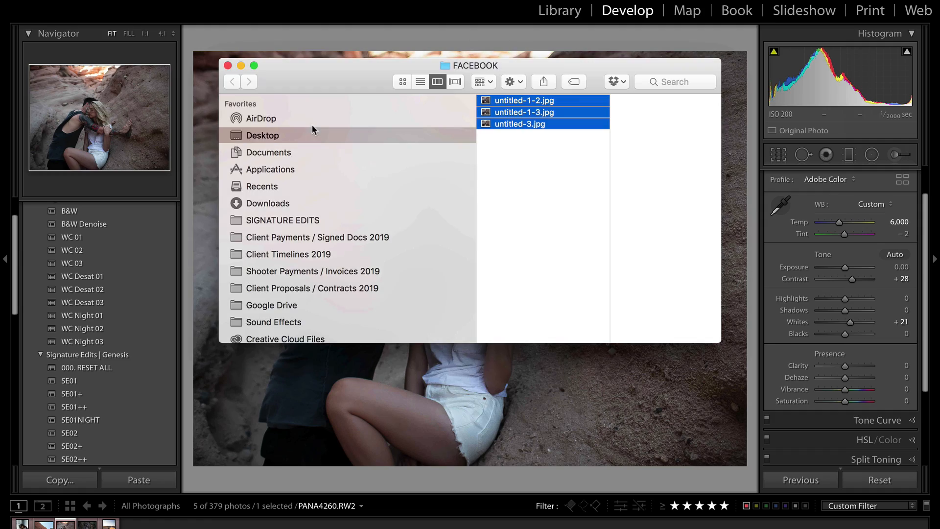
{"action": "key", "text": "super+w"}
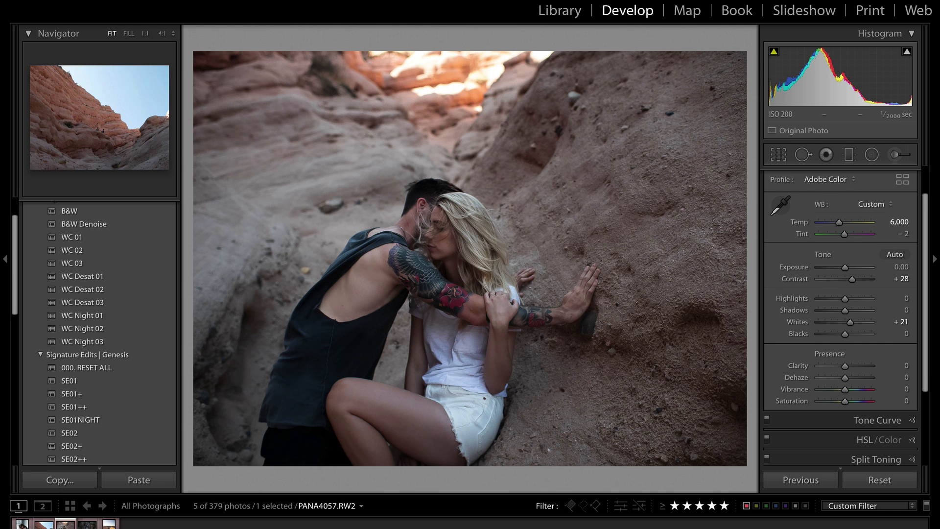
Select the desert hiker photo IMG_4838, set sharpening Amount 150, and view at 1:1
{"action": "left_click", "coordinate": [44, 525]}
{"action": "left_click", "coordinate": [108, 525]}
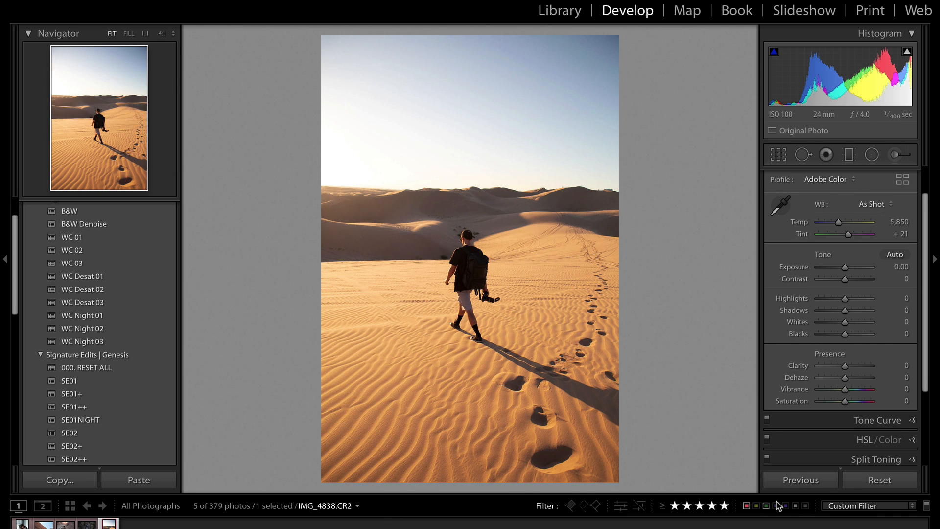
{"action": "scroll", "coordinate": [798, 336], "scroll_direction": "down", "scroll_amount": 5}
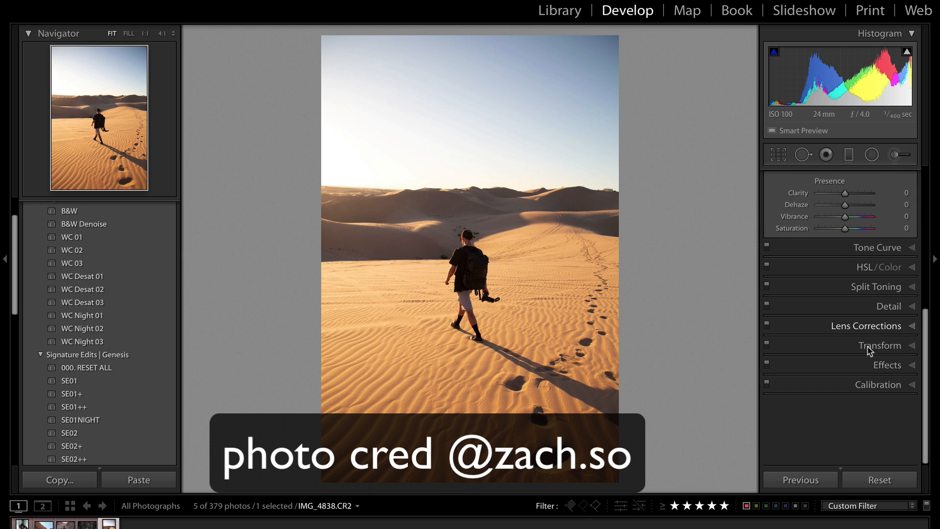
{"action": "scroll", "coordinate": [827, 360], "scroll_direction": "up", "scroll_amount": 2}
{"action": "left_click", "coordinate": [827, 371]}
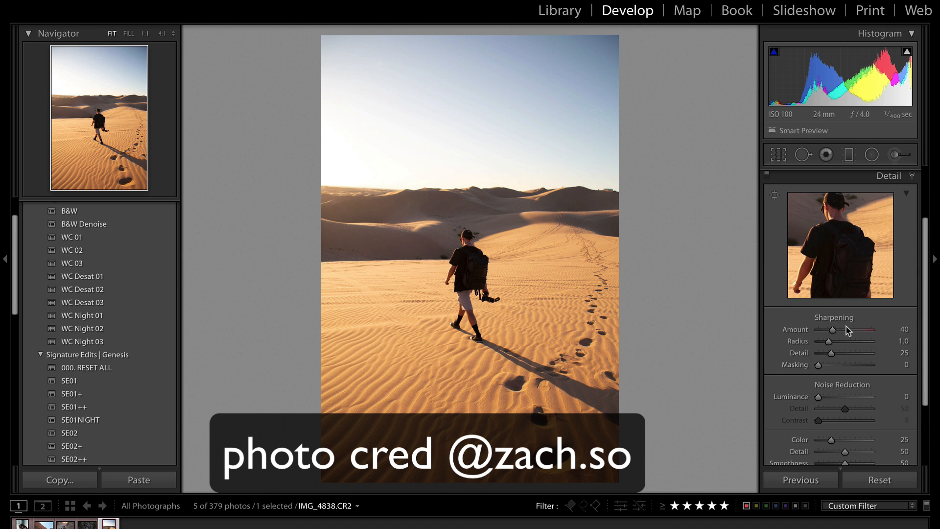
{"action": "left_click_drag", "start_coordinate": [902, 329], "coordinate": [923, 329]}
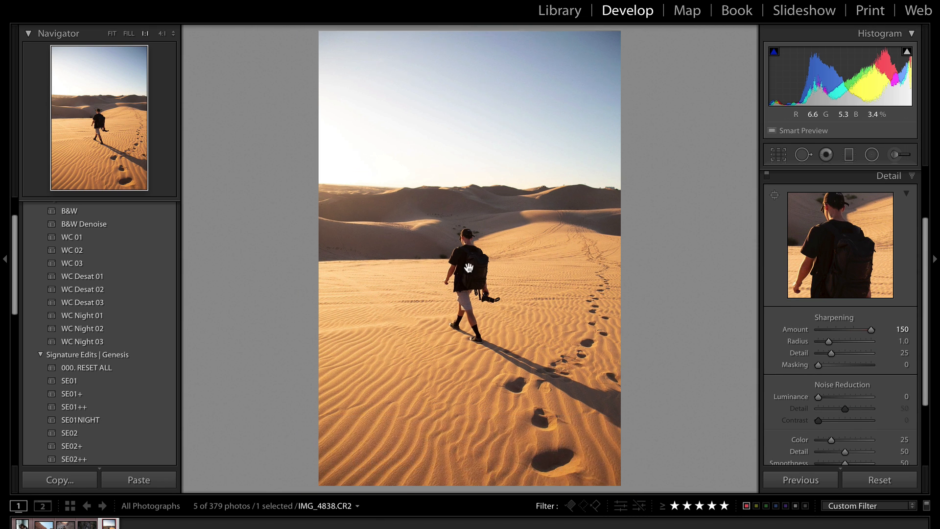
{"action": "left_click", "coordinate": [471, 261]}
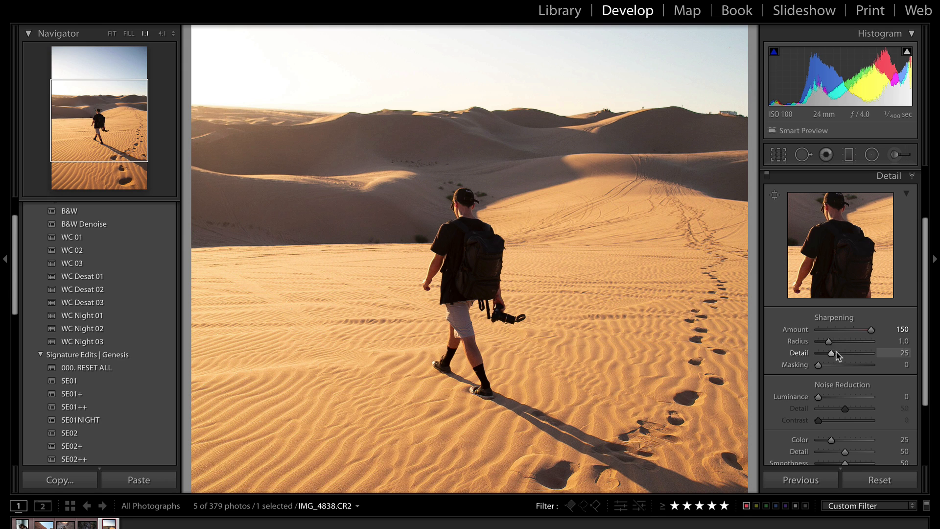
Set sharpening Radius 2.3 and Detail 42, checking the dunes at fit, 1:1 and 4:1
{"action": "left_click_drag", "start_coordinate": [829, 345], "coordinate": [897, 360]}
{"action": "left_click_drag", "start_coordinate": [352, 192], "coordinate": [434, 224]}
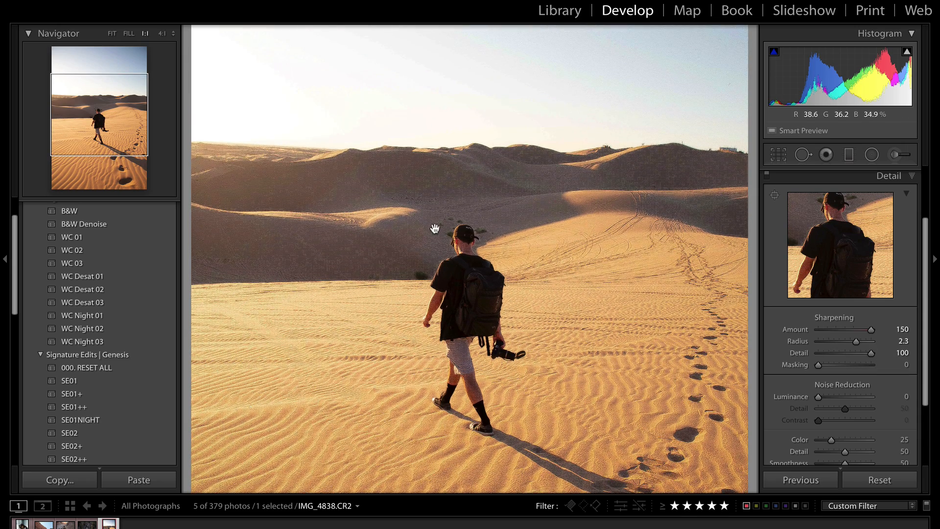
{"action": "left_click", "coordinate": [841, 354]}
{"action": "left_click", "coordinate": [345, 190]}
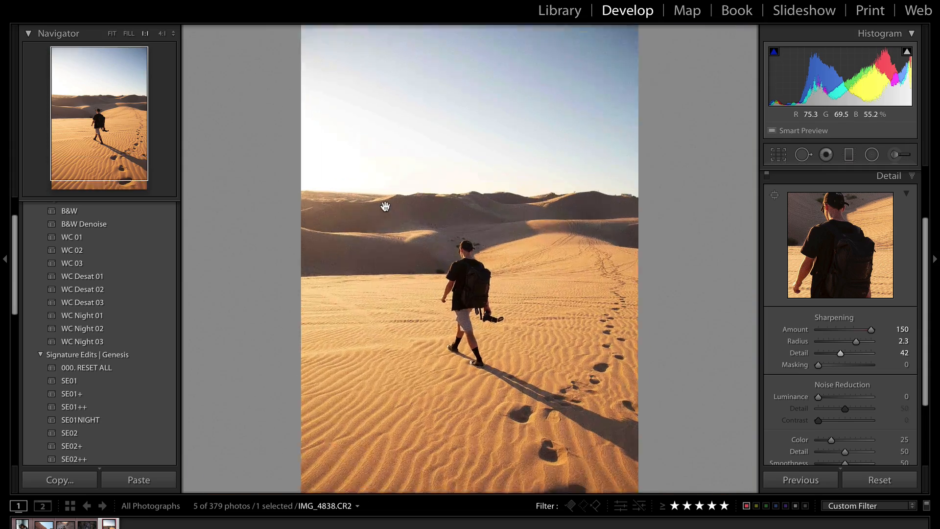
{"action": "left_click", "coordinate": [385, 206]}
{"action": "left_click", "coordinate": [112, 33]}
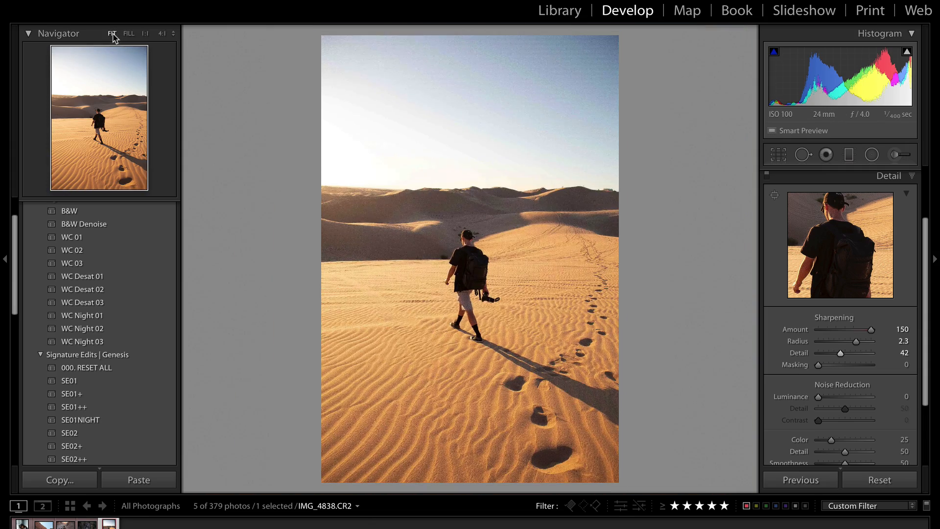
{"action": "left_click", "coordinate": [162, 33]}
At 4:1 zoom, set sharpening Masking to 35 and Detail to 4
{"action": "left_click_drag", "start_coordinate": [376, 239], "coordinate": [327, 185]}
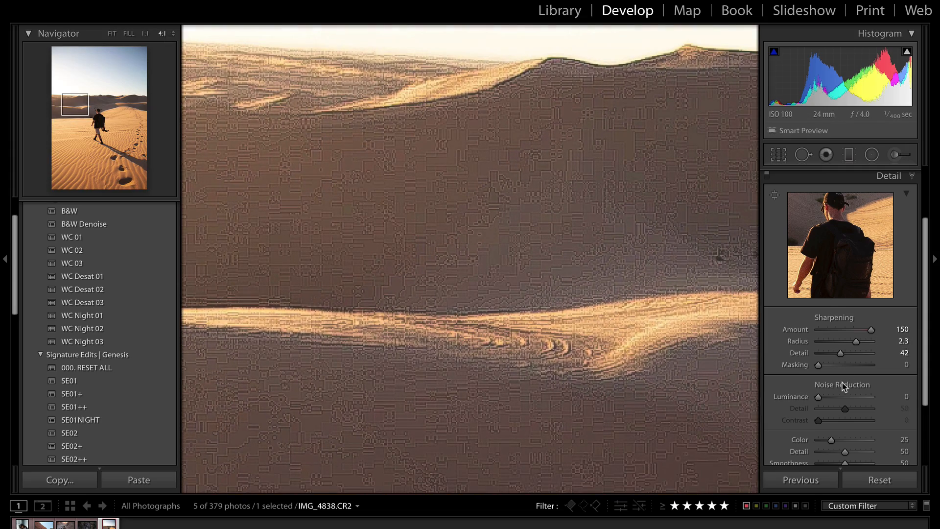
{"action": "mouse_move", "coordinate": [822, 365]}
{"action": "left_mouse_down"}
{"action": "mouse_move", "coordinate": [838, 368]}
{"action": "mouse_move", "coordinate": [825, 354]}
{"action": "left_mouse_up"}
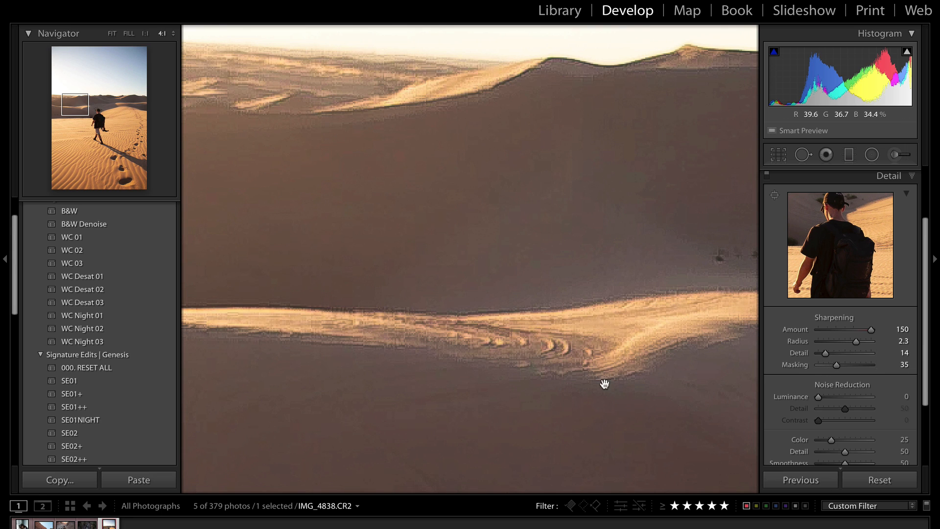
{"action": "left_click_drag", "start_coordinate": [604, 383], "coordinate": [494, 128]}
{"action": "left_click_drag", "start_coordinate": [418, 227], "coordinate": [334, 128]}
{"action": "left_click_drag", "start_coordinate": [554, 373], "coordinate": [392, 493]}
{"action": "left_click_drag", "start_coordinate": [482, 345], "coordinate": [442, 392]}
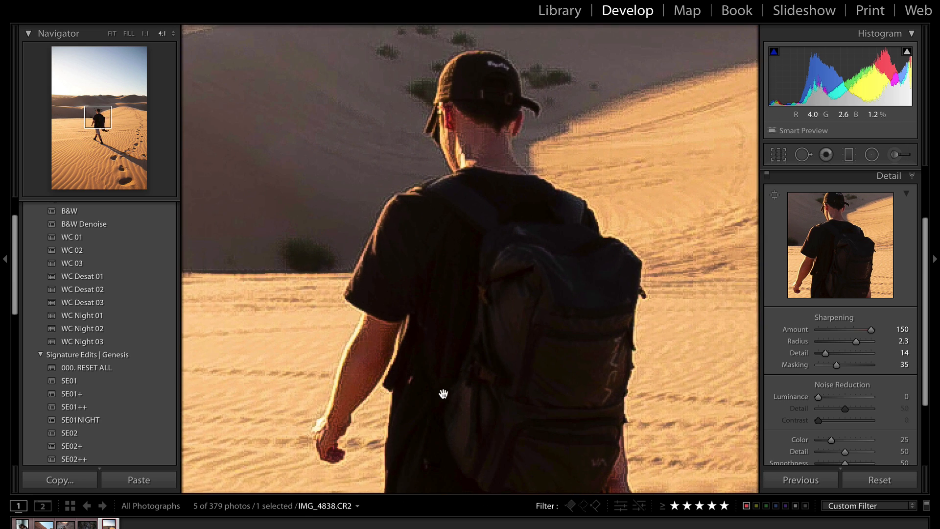
{"action": "left_click_drag", "start_coordinate": [825, 353], "coordinate": [791, 359]}
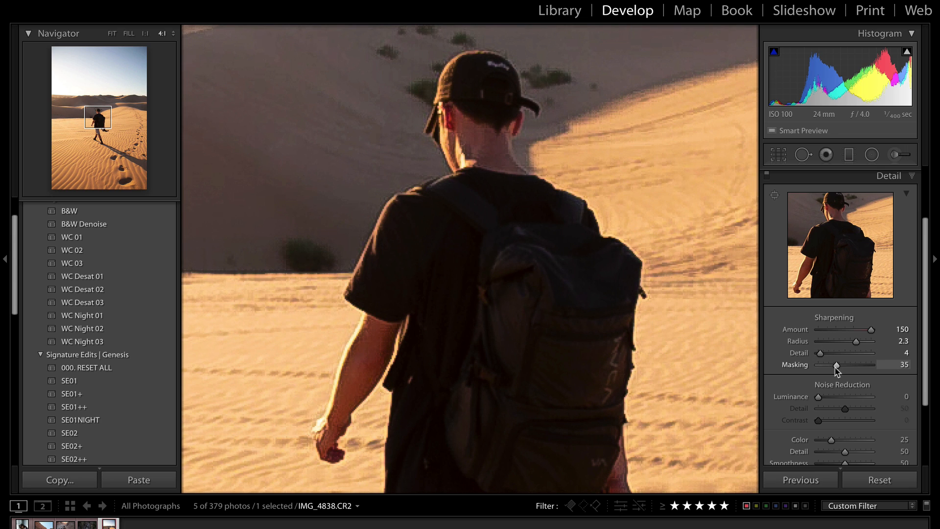
Set noise reduction Color 41, Luminance 15 and Luminance Detail 79, then fit the photo in view
{"action": "scroll", "coordinate": [835, 388], "scroll_direction": "down", "scroll_amount": 1}
{"action": "scroll", "coordinate": [739, 389], "scroll_direction": "down", "scroll_amount": 3}
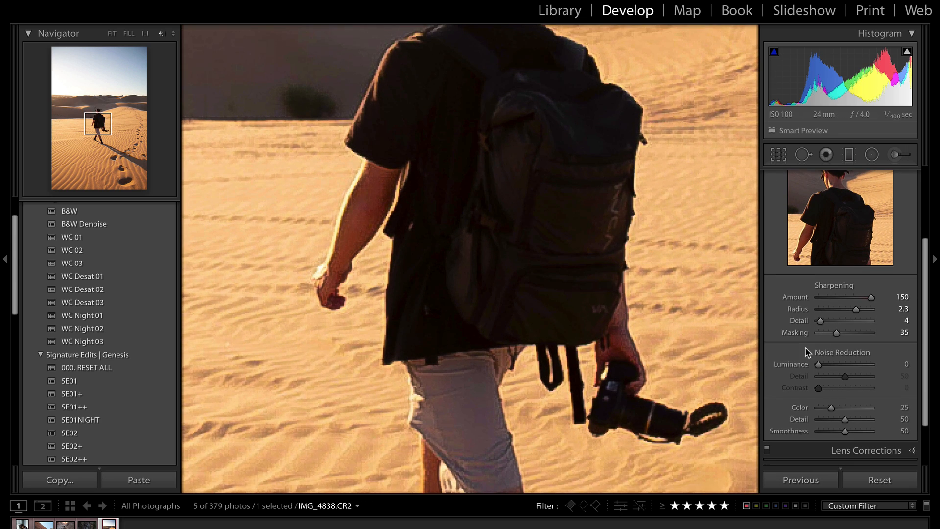
{"action": "mouse_move", "coordinate": [830, 410]}
{"action": "left_mouse_down"}
{"action": "mouse_move", "coordinate": [781, 410]}
{"action": "mouse_move", "coordinate": [886, 410]}
{"action": "mouse_move", "coordinate": [824, 410]}
{"action": "mouse_move", "coordinate": [839, 410]}
{"action": "left_mouse_up"}
{"action": "left_click_drag", "start_coordinate": [551, 385], "coordinate": [553, 119]}
{"action": "left_click_drag", "start_coordinate": [567, 281], "coordinate": [564, 237]}
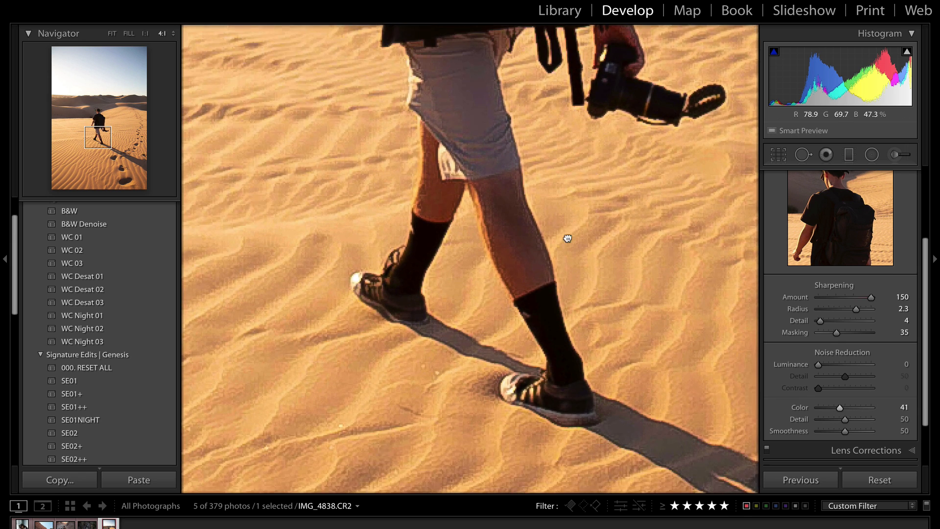
{"action": "mouse_move", "coordinate": [825, 367]}
{"action": "left_mouse_down"}
{"action": "mouse_move", "coordinate": [865, 370]}
{"action": "mouse_move", "coordinate": [825, 373]}
{"action": "left_mouse_up"}
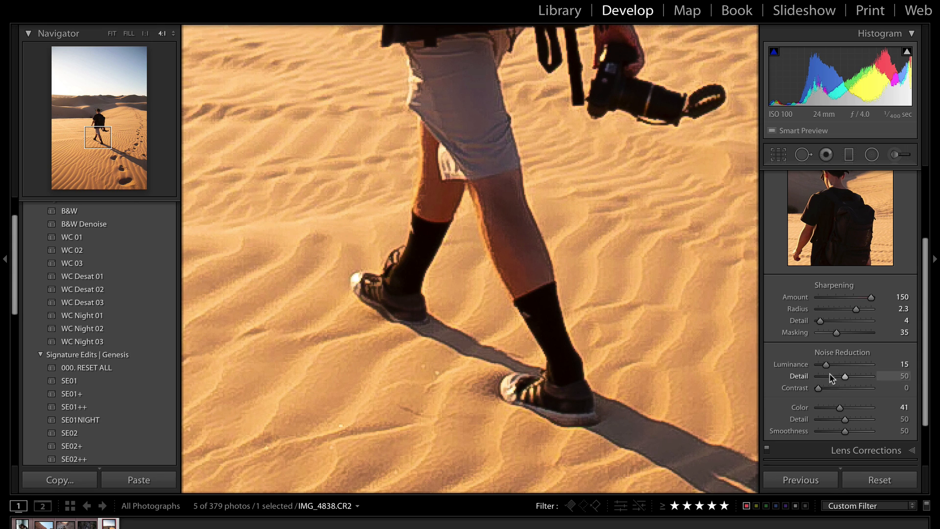
{"action": "left_click", "coordinate": [859, 377]}
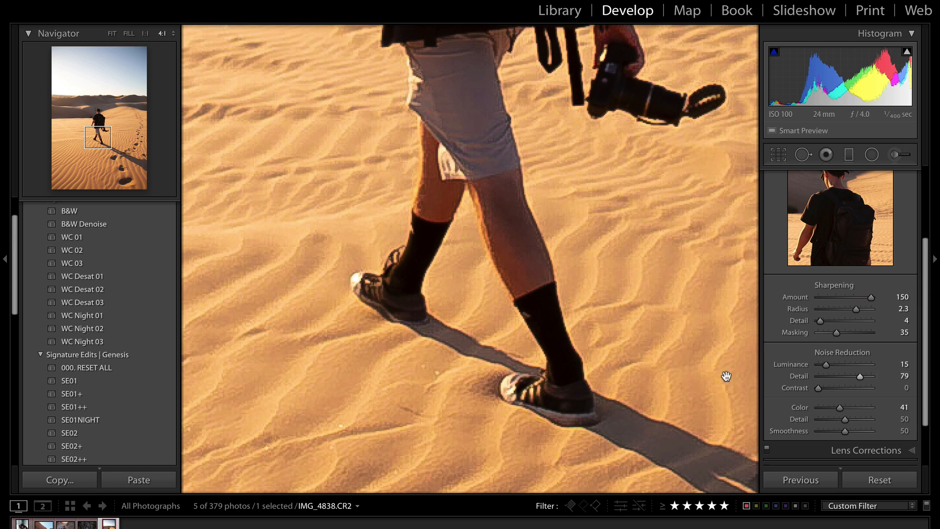
{"action": "left_click_drag", "start_coordinate": [565, 380], "coordinate": [560, 84]}
{"action": "left_click_drag", "start_coordinate": [568, 248], "coordinate": [570, 479]}
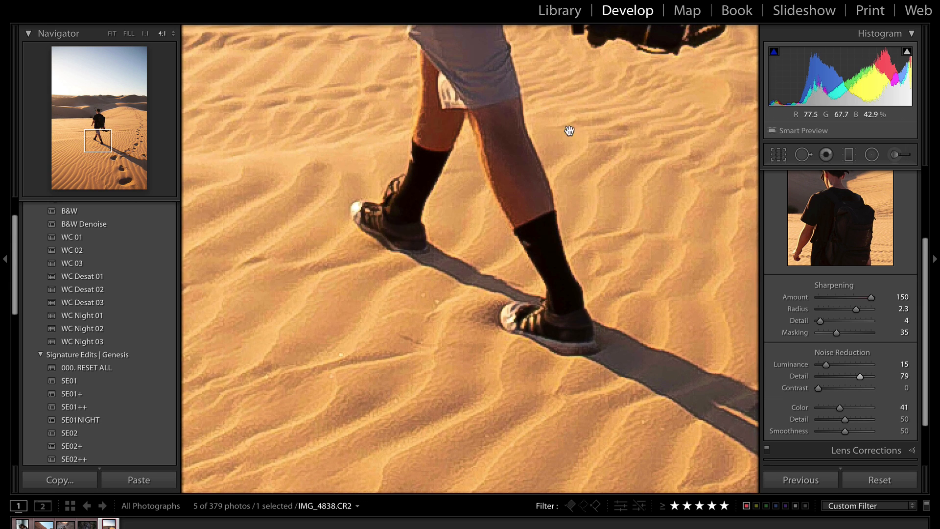
{"action": "left_click_drag", "start_coordinate": [568, 118], "coordinate": [568, 476]}
{"action": "scroll", "coordinate": [514, 350], "scroll_direction": "up", "scroll_amount": 3}
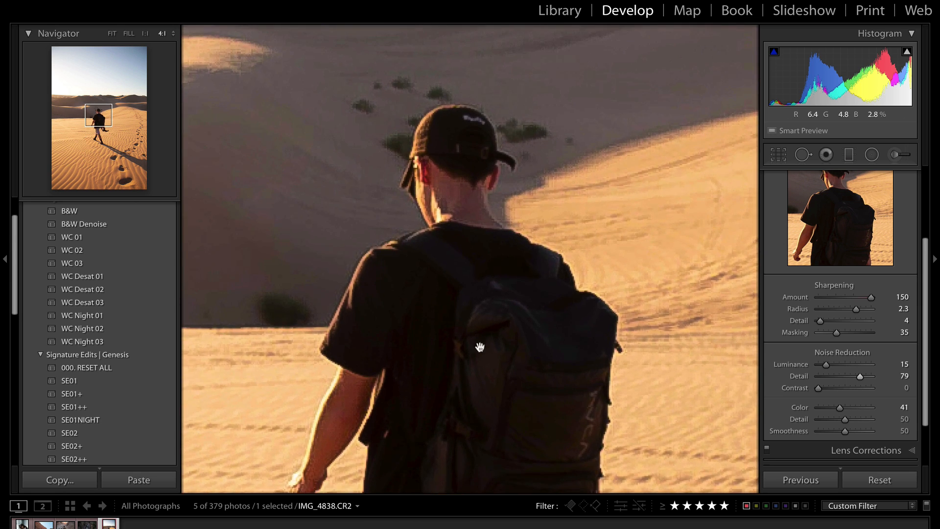
{"action": "left_click", "coordinate": [484, 215]}
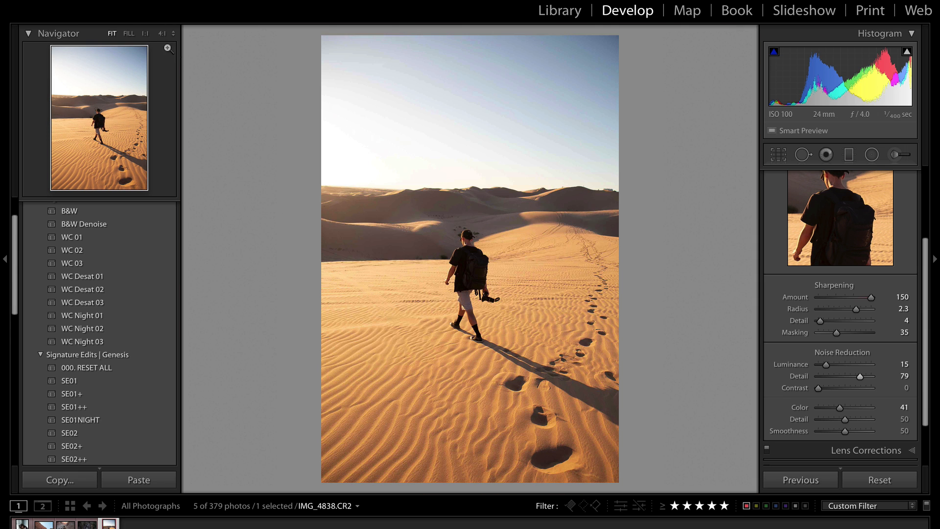
Zoom to 1:1 and toggle the Detail adjustments off and on to compare
{"action": "left_click", "coordinate": [145, 34]}
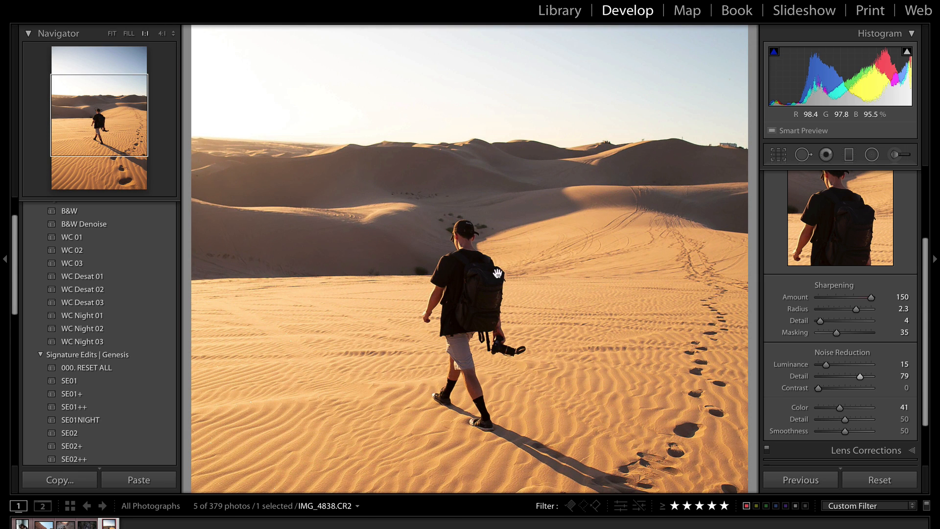
{"action": "scroll", "coordinate": [793, 265], "scroll_direction": "up", "scroll_amount": 3}
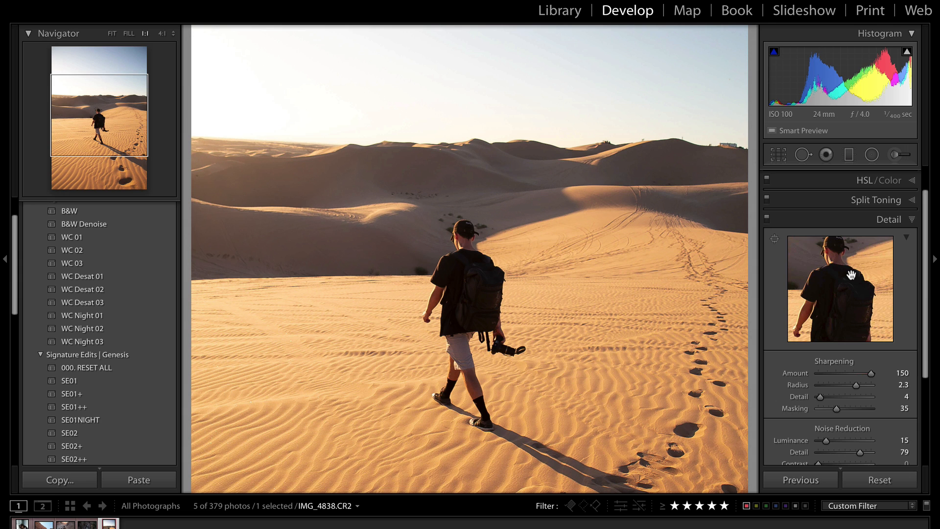
{"action": "left_click", "coordinate": [767, 218]}
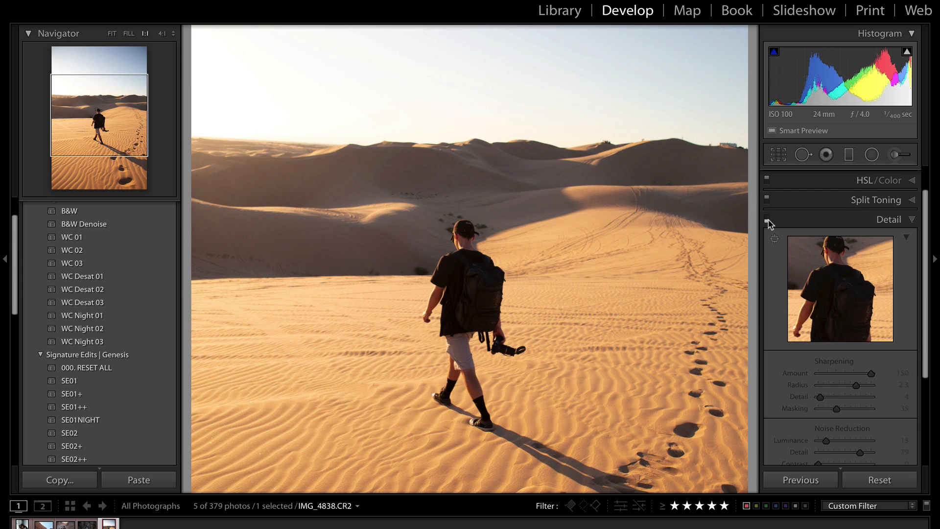
{"action": "left_click", "coordinate": [767, 219]}
{"action": "left_click", "coordinate": [767, 218]}
{"action": "left_click", "coordinate": [767, 220]}
With a smaller Adjustment Brush set to 11 Add Texture, paint over the hiker
{"action": "left_click", "coordinate": [895, 156]}
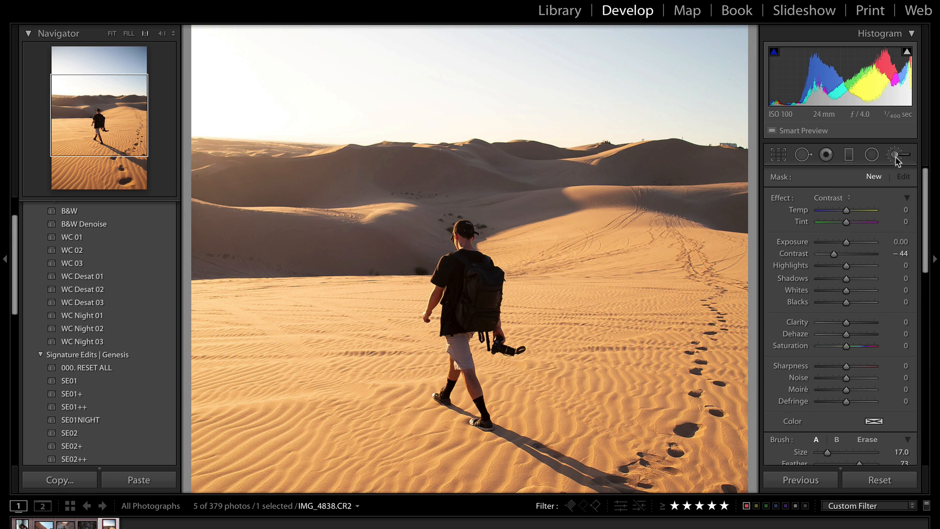
{"action": "left_click", "coordinate": [838, 198]}
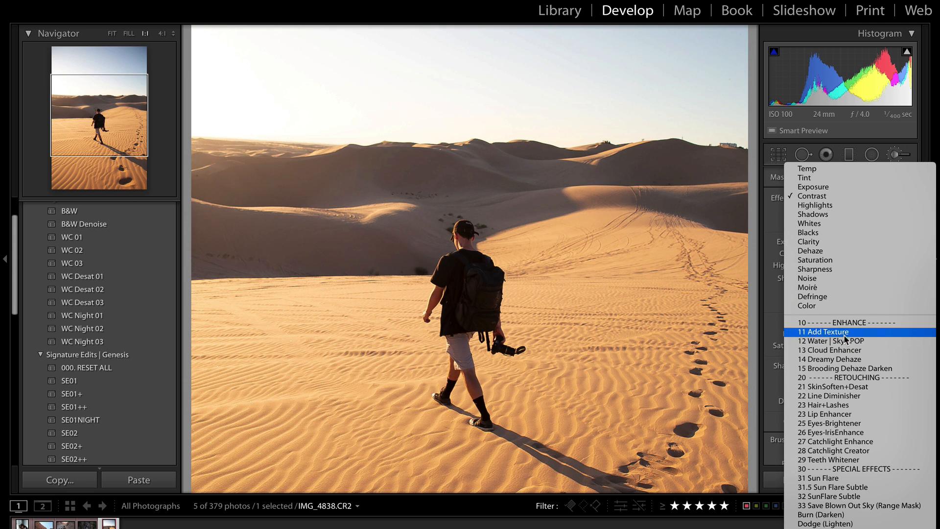
{"action": "left_click", "coordinate": [790, 337]}
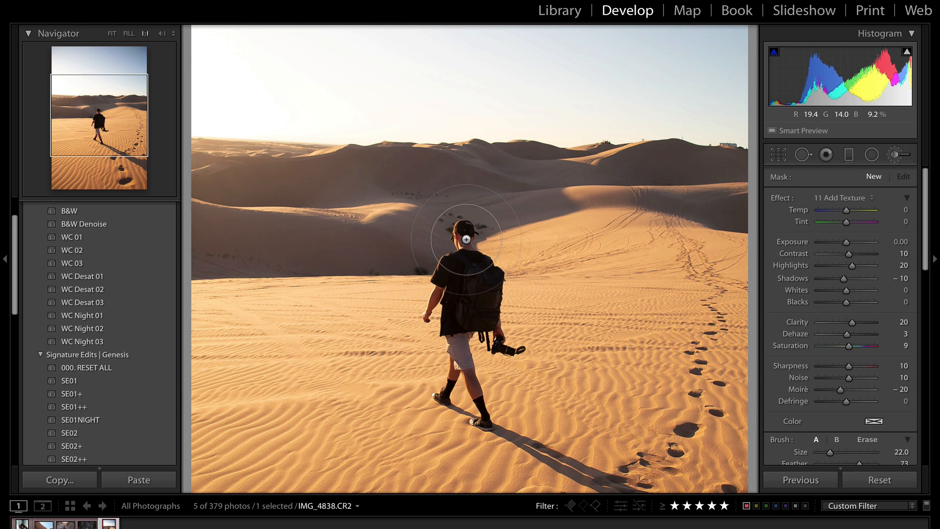
{"action": "key", "text": "bracketleft"}
{"action": "key", "text": "bracketleft"}
{"action": "mouse_move", "coordinate": [466, 240]}
{"action": "left_mouse_down"}
{"action": "mouse_move", "coordinate": [460, 294]}
{"action": "mouse_move", "coordinate": [445, 301]}
{"action": "mouse_move", "coordinate": [473, 261]}
{"action": "mouse_move", "coordinate": [443, 383]}
{"action": "mouse_move", "coordinate": [449, 349]}
{"action": "mouse_move", "coordinate": [473, 422]}
{"action": "mouse_move", "coordinate": [477, 294]}
{"action": "left_mouse_up"}
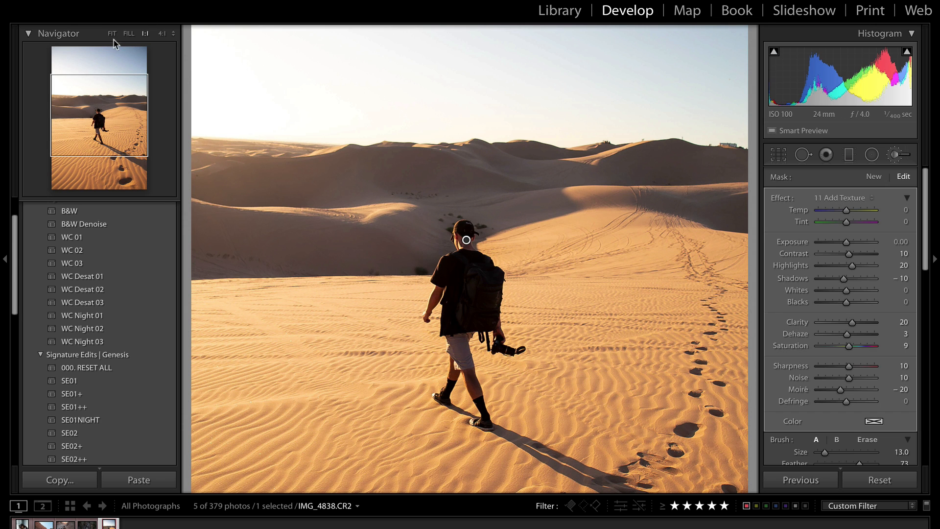
Brush the texture onto the sand along the footprints, keeping the brush adjustment
{"action": "left_click", "coordinate": [112, 34]}
{"action": "scroll", "coordinate": [553, 443], "scroll_direction": "up", "scroll_amount": 3}
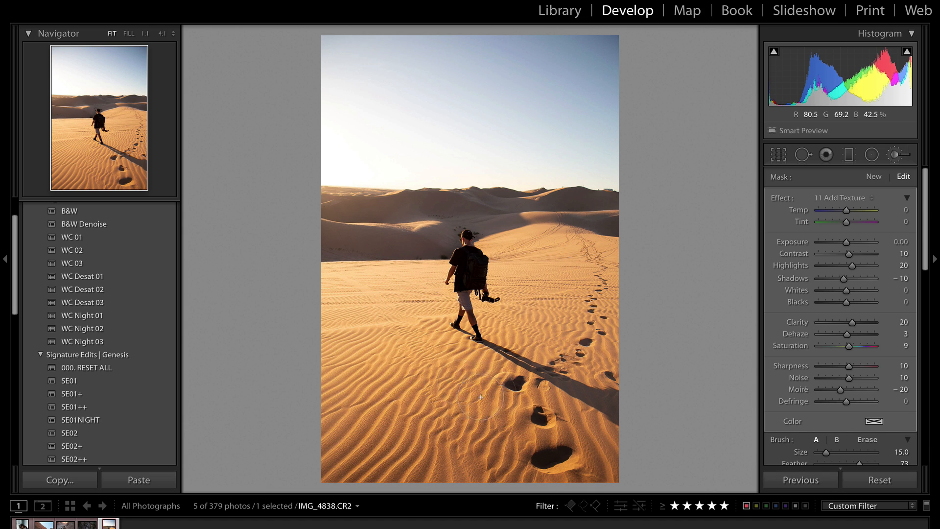
{"action": "mouse_move", "coordinate": [481, 397]}
{"action": "left_mouse_down"}
{"action": "mouse_move", "coordinate": [534, 450]}
{"action": "mouse_move", "coordinate": [536, 401]}
{"action": "left_mouse_up"}
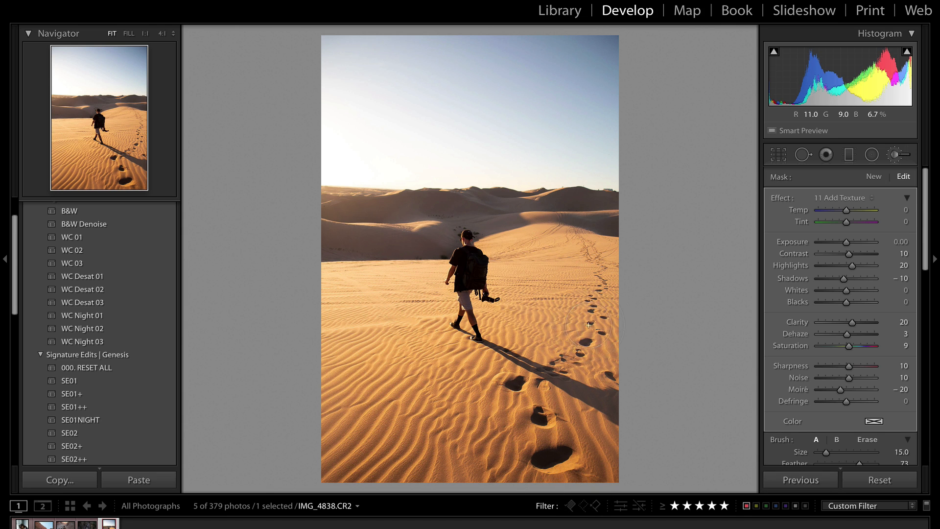
{"action": "left_click_drag", "start_coordinate": [589, 324], "coordinate": [601, 325]}
{"action": "left_click_drag", "start_coordinate": [560, 394], "coordinate": [568, 394]}
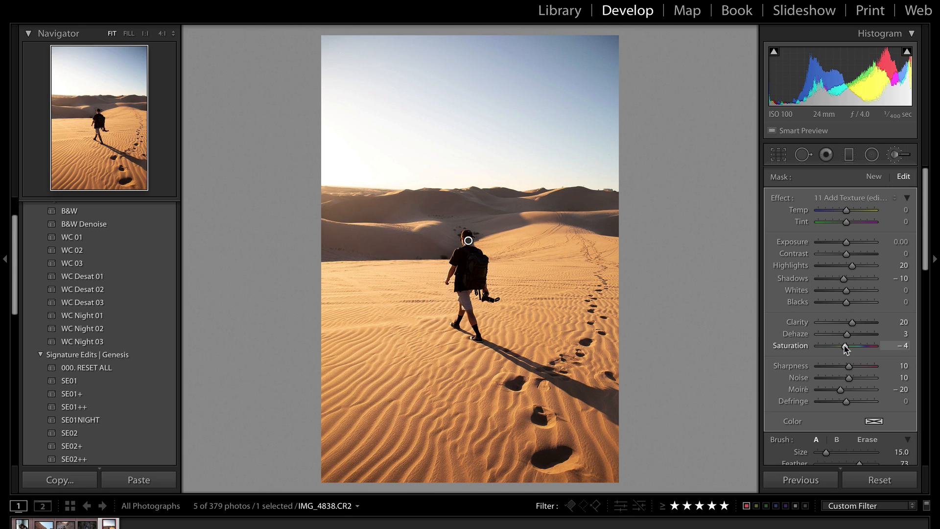
{"action": "key", "text": "Delete"}
{"action": "key", "text": "ctrl+z"}
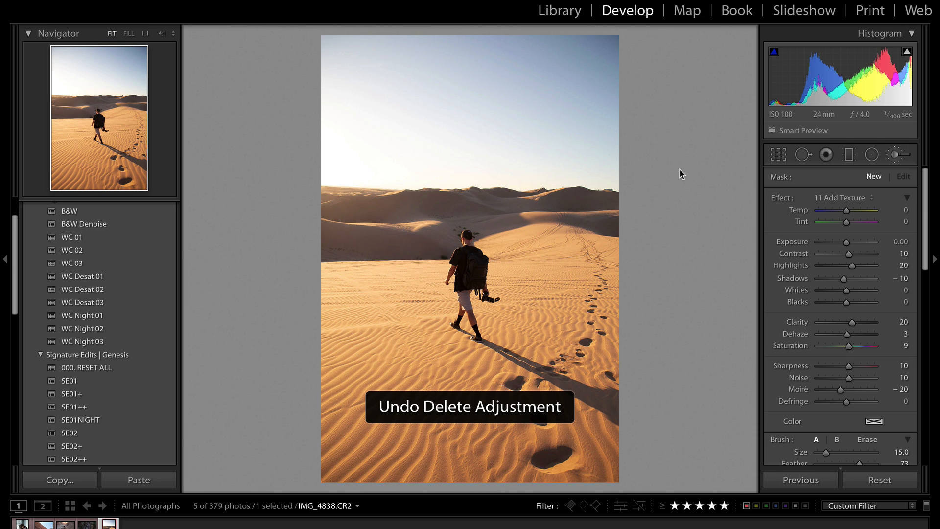
Draw an inverted Contrast radial filter around the hiker with Exposure 0.34, then close it
{"action": "left_click", "coordinate": [872, 155]}
{"action": "left_click", "coordinate": [833, 198]}
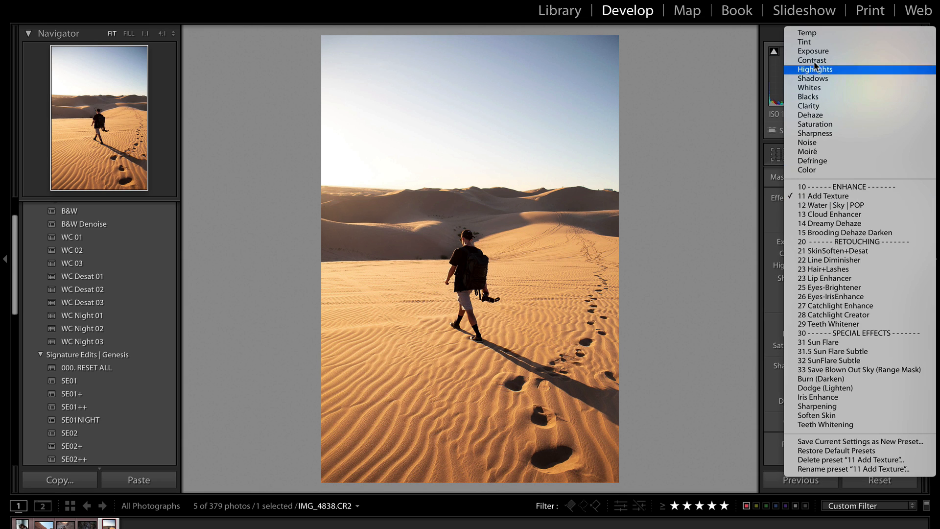
{"action": "left_click", "coordinate": [822, 92]}
{"action": "left_click_drag", "start_coordinate": [407, 256], "coordinate": [555, 343]}
{"action": "left_click_drag", "start_coordinate": [432, 283], "coordinate": [489, 283]}
{"action": "key", "text": "apostrophe"}
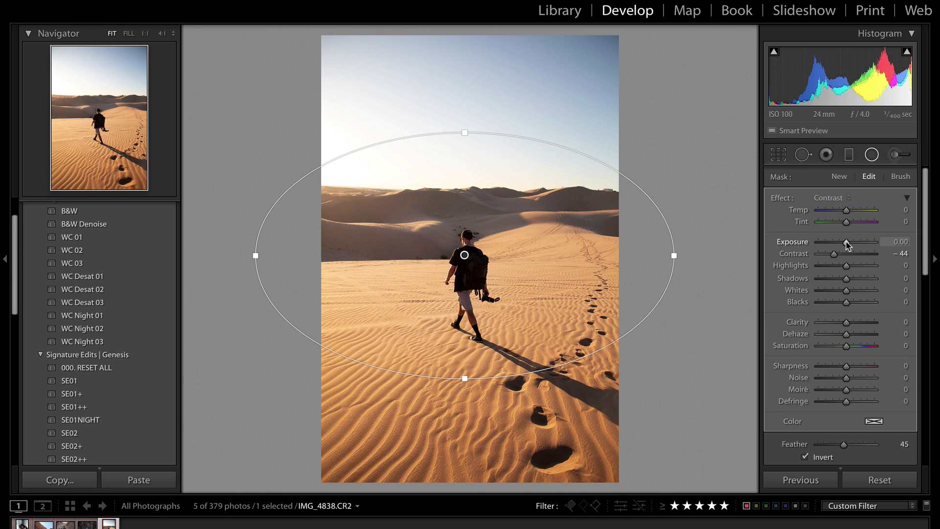
{"action": "left_click_drag", "start_coordinate": [846, 243], "coordinate": [850, 244]}
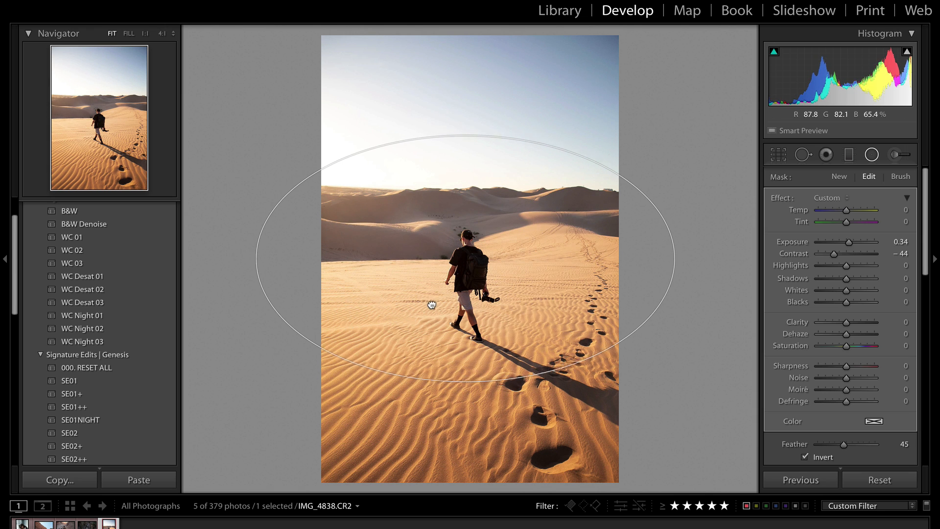
{"action": "key", "text": "shift+m"}
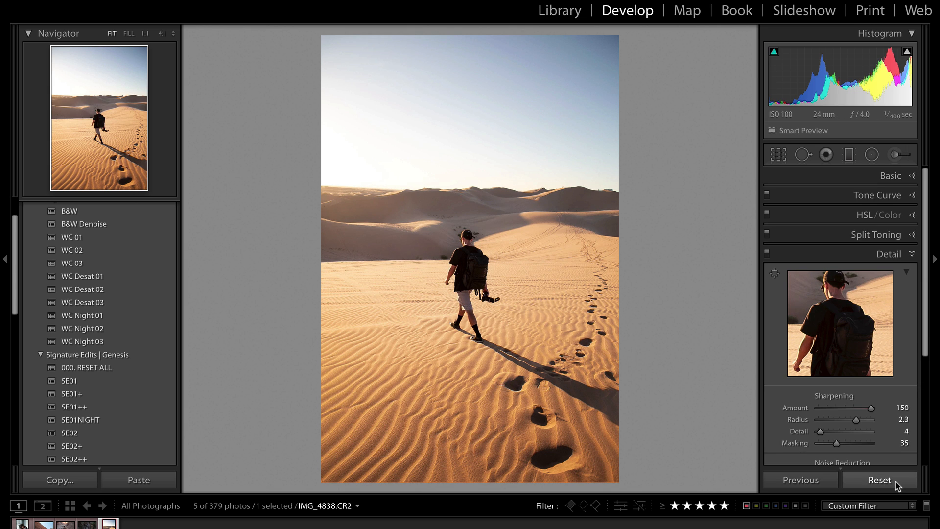
{"action": "left_click", "coordinate": [879, 480]}
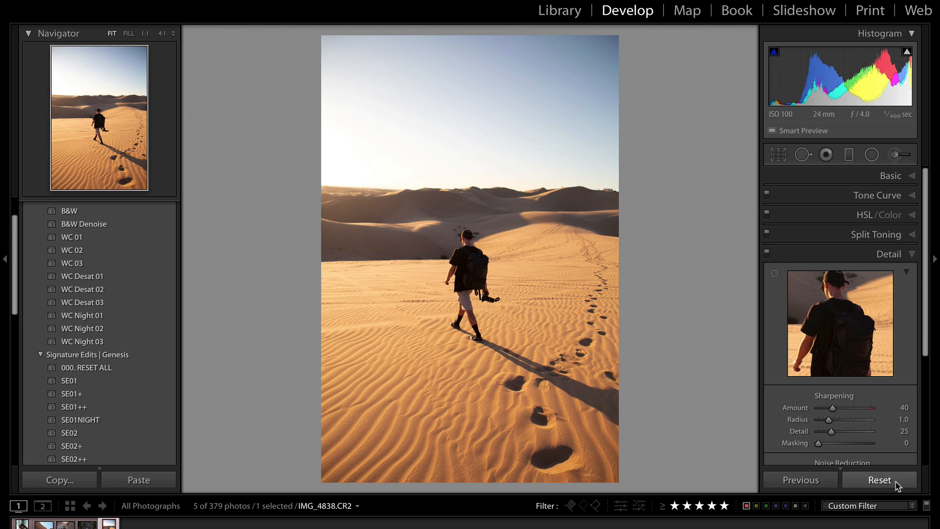
{"action": "key", "text": "ctrl+z"}
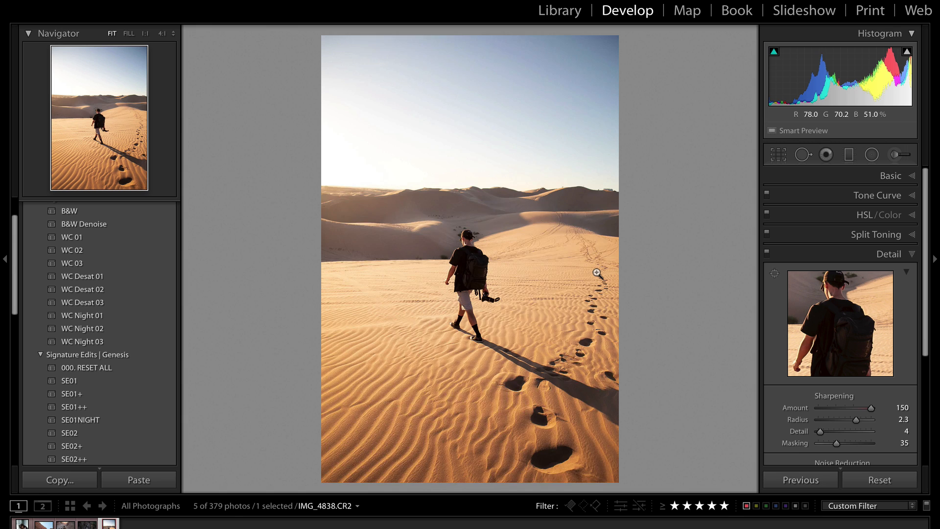
{"action": "key", "text": "backslash"}
{"action": "key", "text": "backslash"}
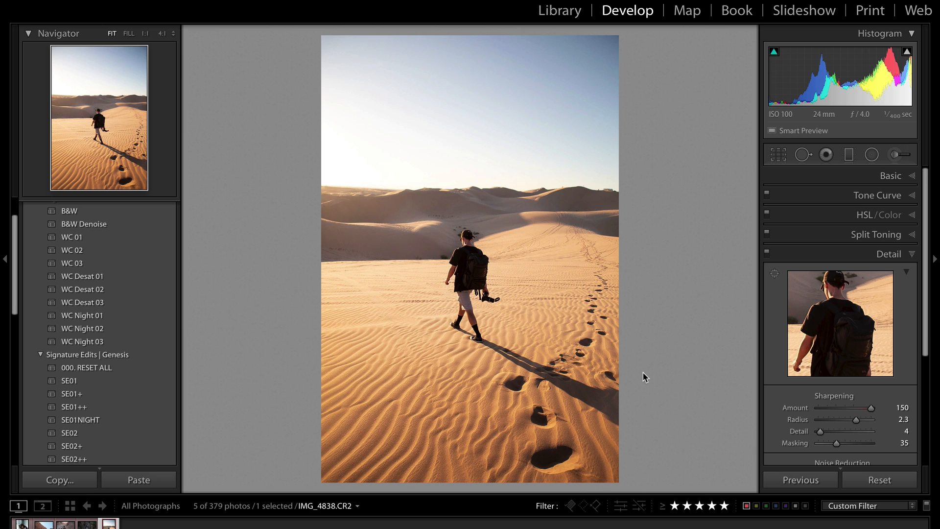
{"action": "key", "text": "backslash"}
{"action": "key", "text": "backslash"}
Export the photo as a JPEG with Standard output sharpening
{"action": "key", "text": "super+shift+e"}
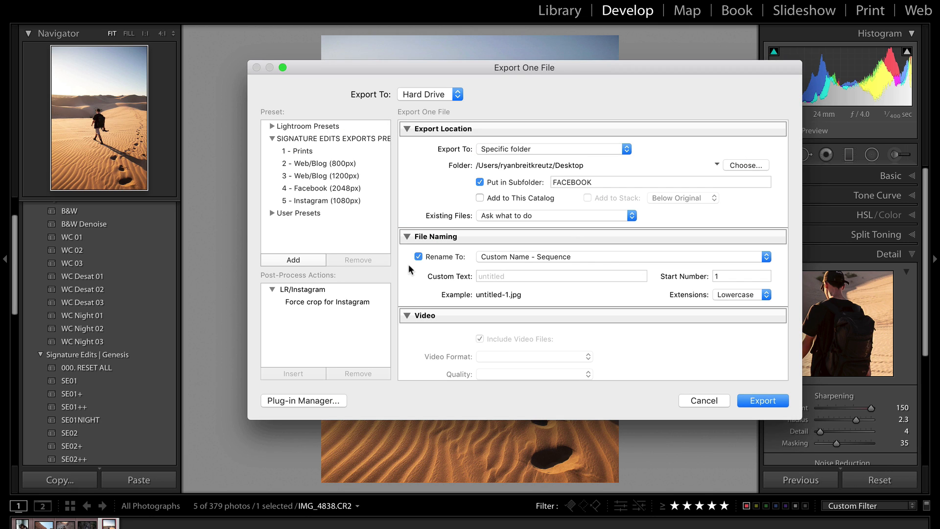
{"action": "scroll", "coordinate": [640, 312], "scroll_direction": "down", "scroll_amount": 10}
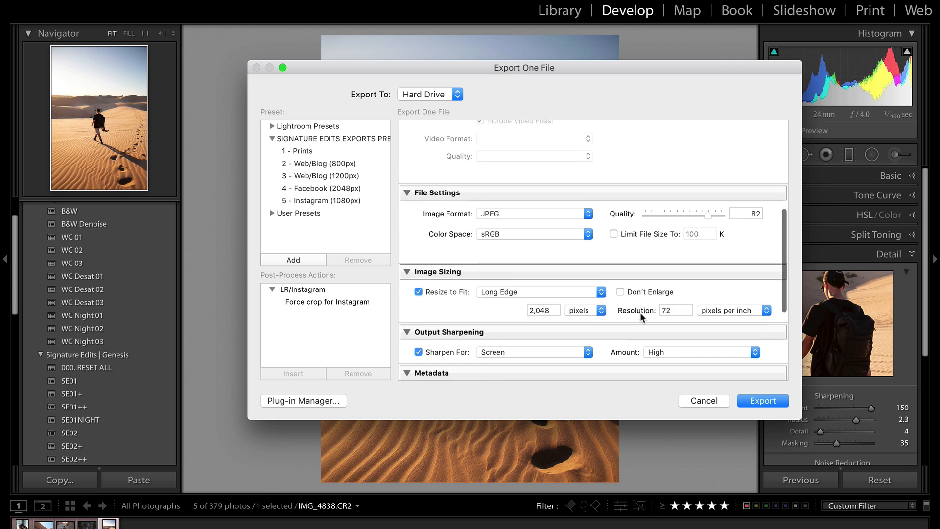
{"action": "scroll", "coordinate": [501, 289], "scroll_direction": "down", "scroll_amount": 3}
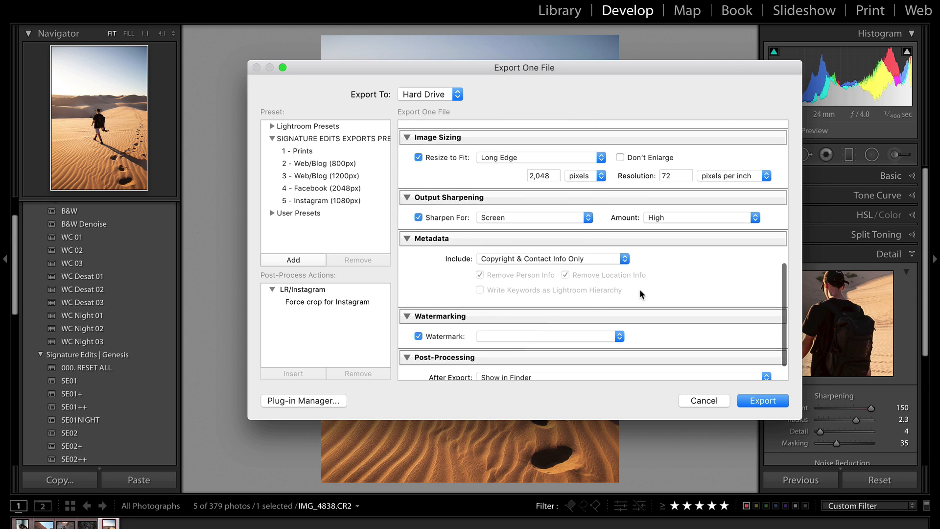
{"action": "left_click", "coordinate": [695, 217]}
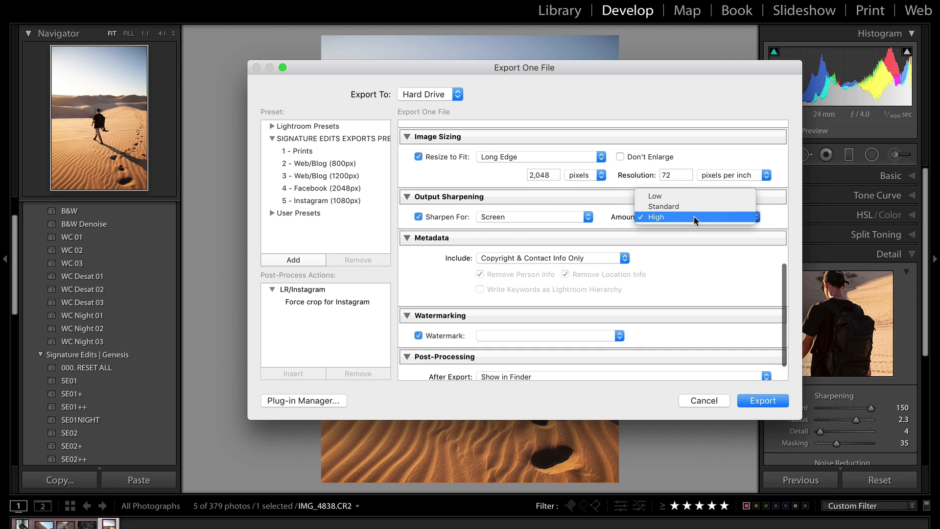
{"action": "left_click", "coordinate": [683, 208]}
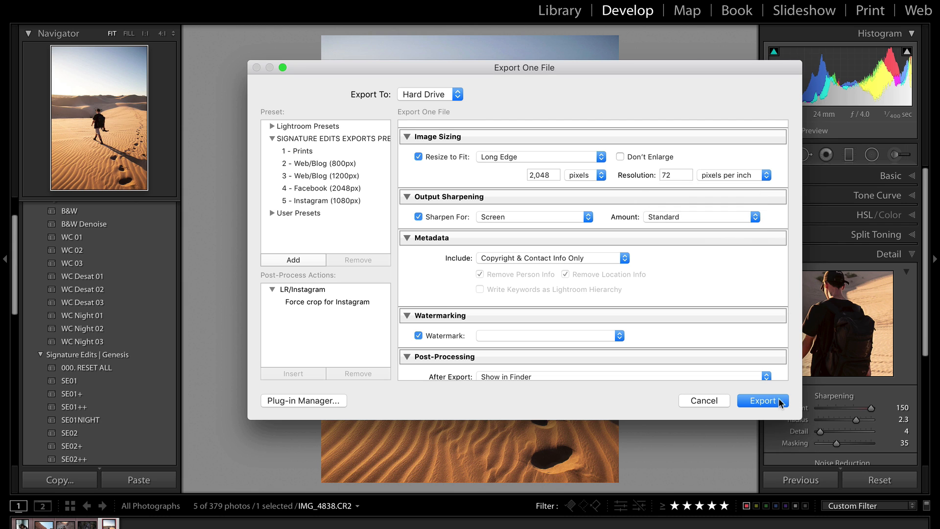
{"action": "scroll", "coordinate": [697, 332], "scroll_direction": "down", "scroll_amount": 5}
{"action": "left_click", "coordinate": [770, 403]}
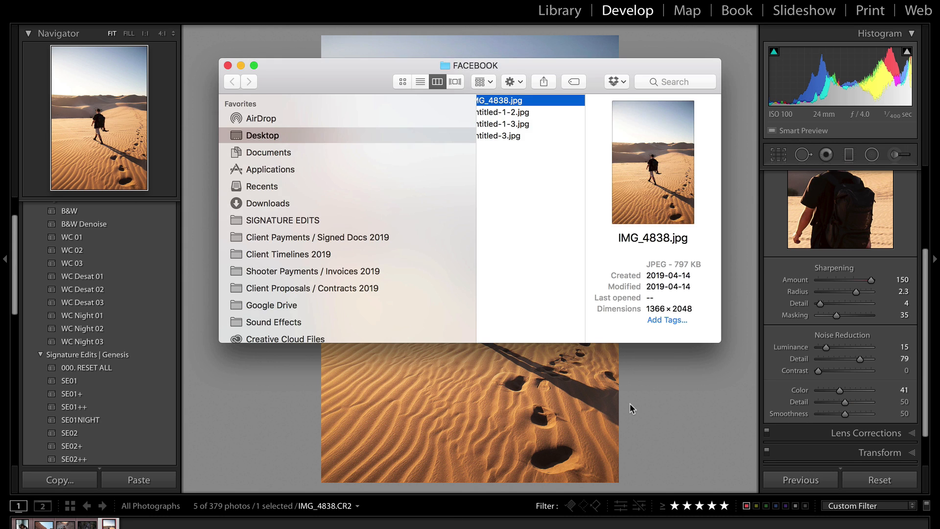
Return to the edited photo and show the whole scene in the detail preview
{"action": "left_click", "coordinate": [630, 403]}
{"action": "scroll", "coordinate": [833, 348], "scroll_direction": "up", "scroll_amount": 3}
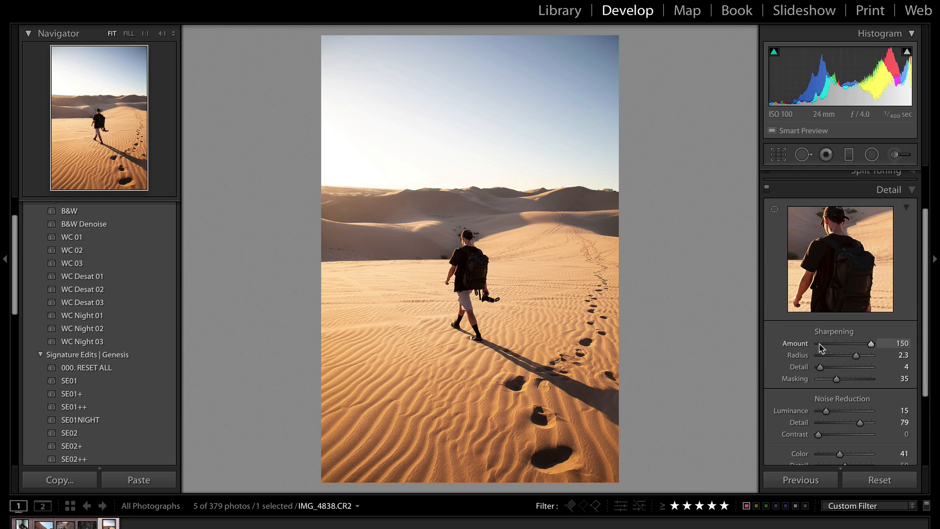
{"action": "left_click", "coordinate": [858, 303]}
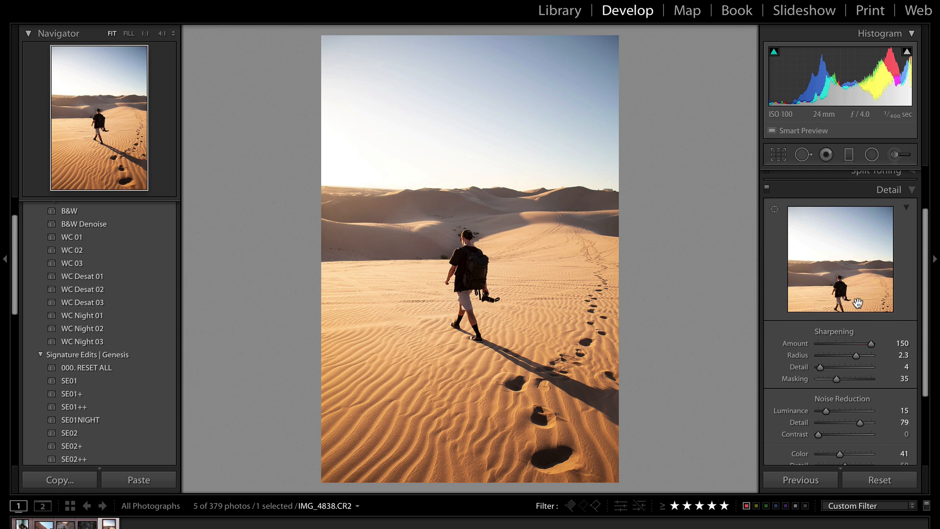
{"action": "scroll", "coordinate": [797, 377], "scroll_direction": "down", "scroll_amount": 5}
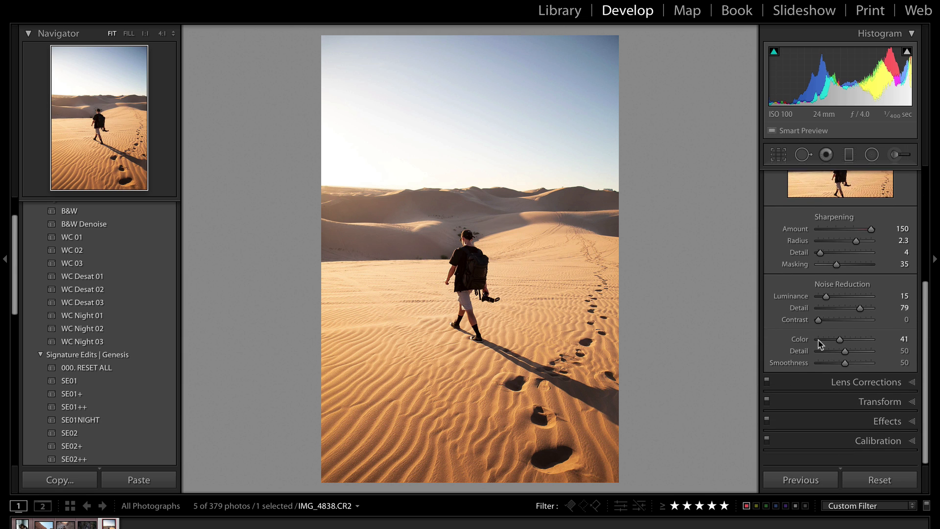